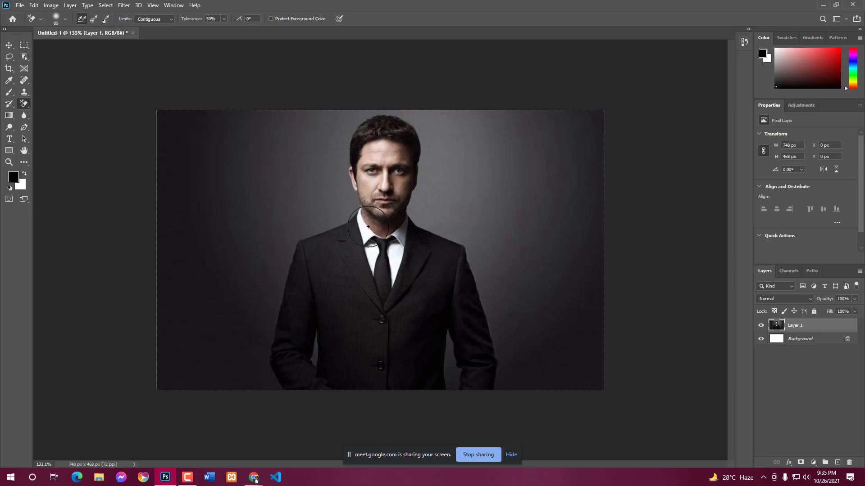
pyautogui.scroll(3, 325, 217)
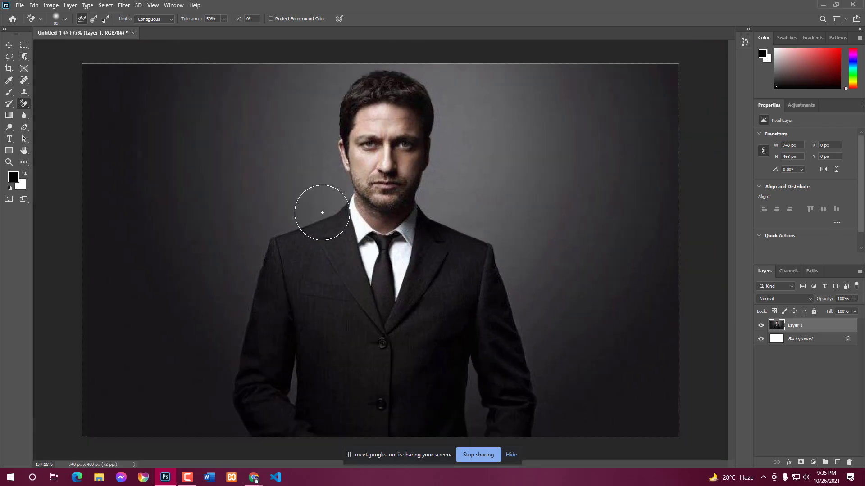
pyautogui.scroll(-2, 324, 211)
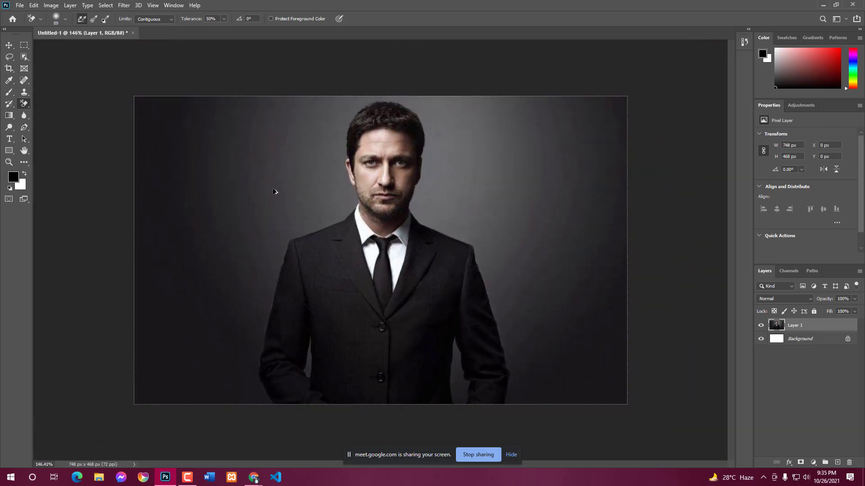
pyautogui.scroll(1, 274, 191)
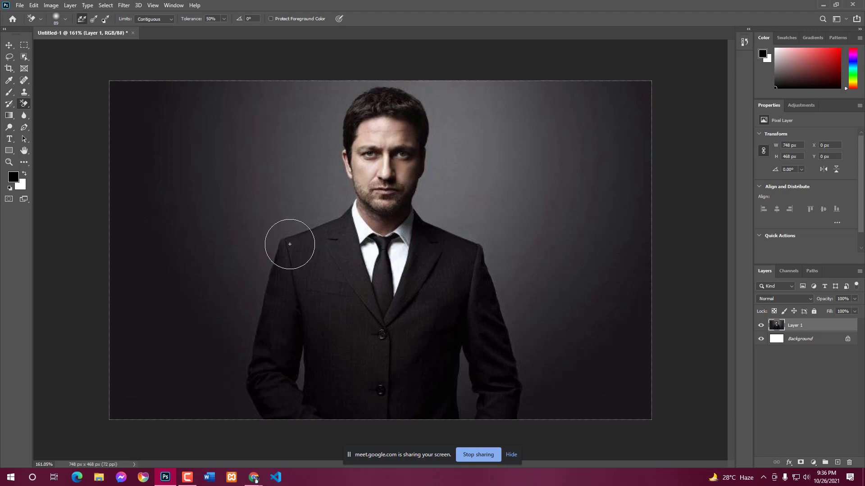
pyautogui.scroll(3, 284, 191)
pyautogui.scroll(-3, 254, 192)
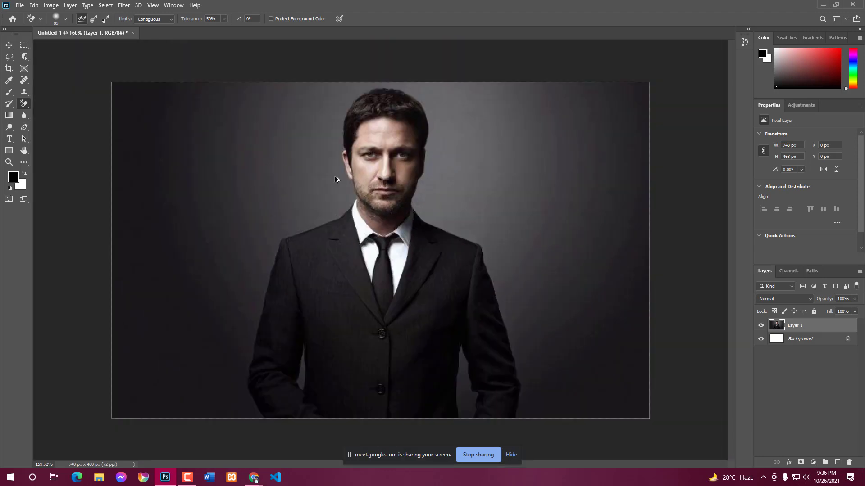
pyautogui.scroll(2, 335, 179)
pyautogui.scroll(-3, 309, 145)
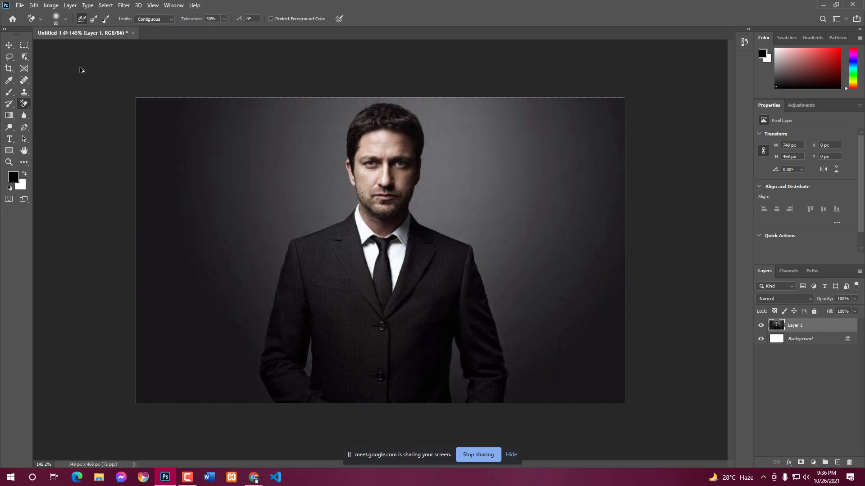
pyautogui.scroll(2, 82, 70)
pyautogui.scroll(-2, 312, 131)
pyautogui.scroll(4, 25, 48)
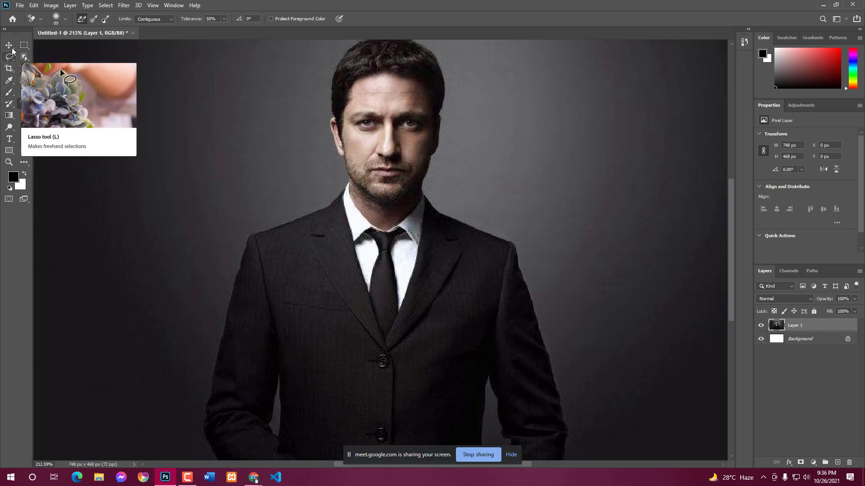
# - Activate the Crop tool and set its preset to W x H x Resolution
pyautogui.click(9, 68)
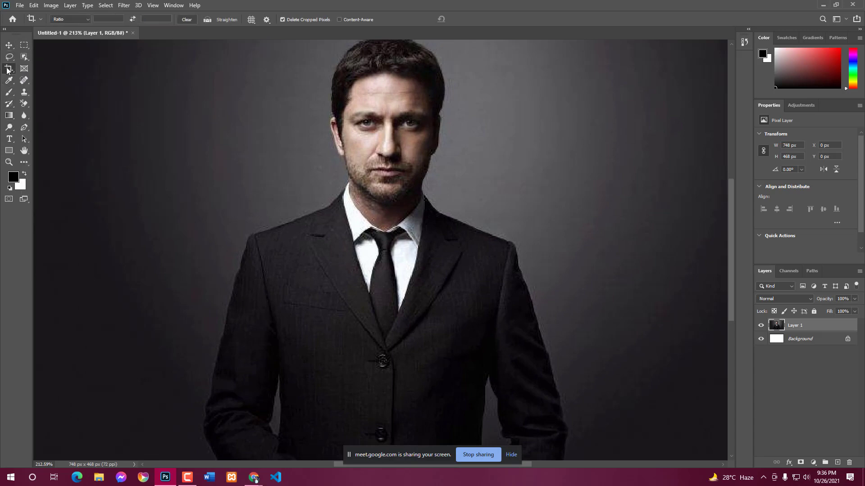
pyautogui.click(84, 19)
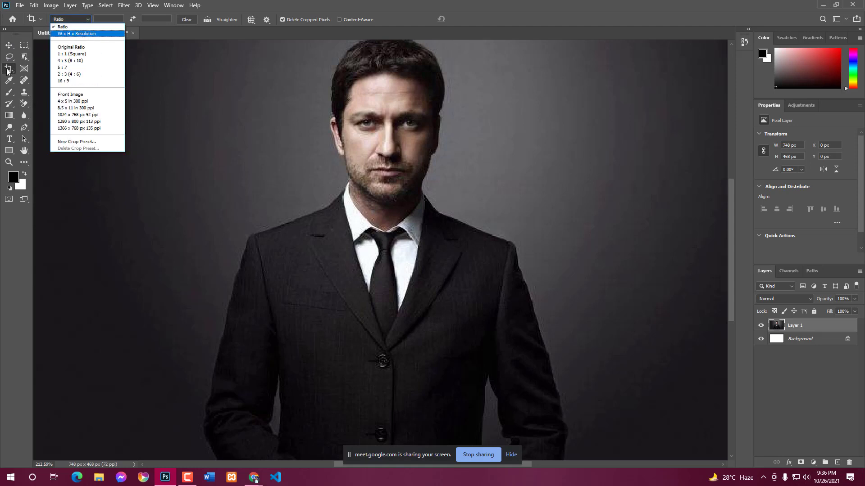
pyautogui.click(67, 33)
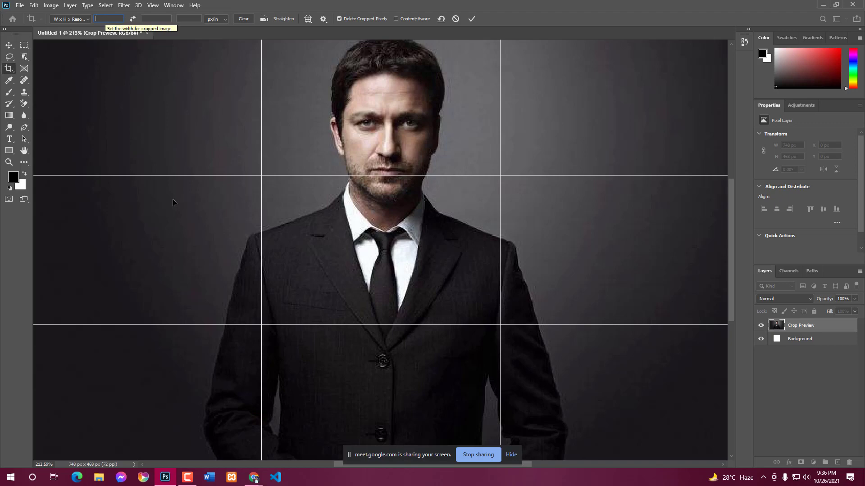
# - Switch to Chrome, search Google for "passport size photo" in a new tab, and highlight the dimensions in the featured answer
pyautogui.moveTo(253, 477)
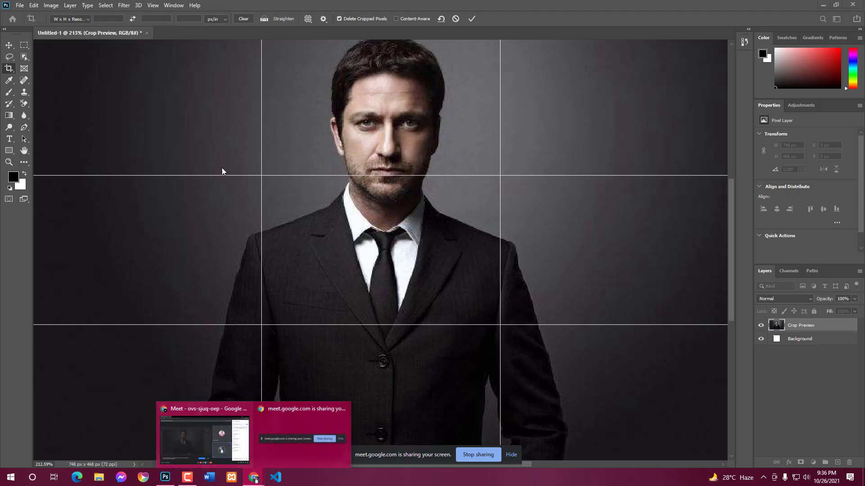
pyautogui.click(308, 443)
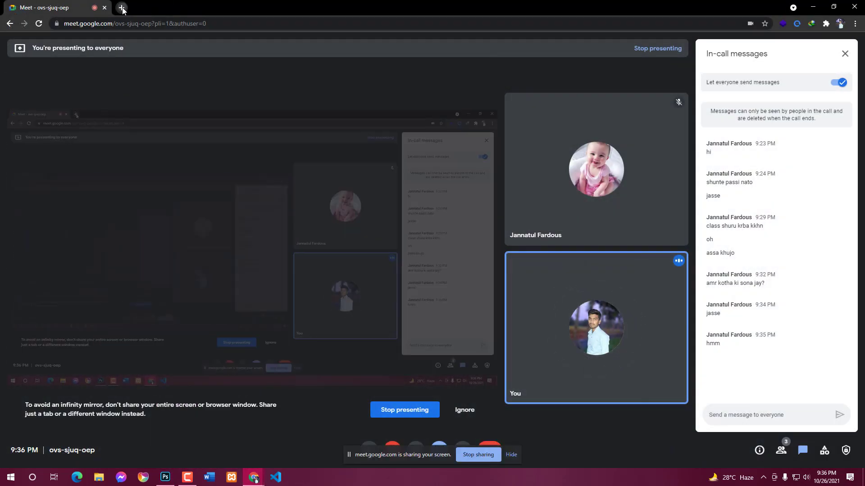
pyautogui.click(122, 8)
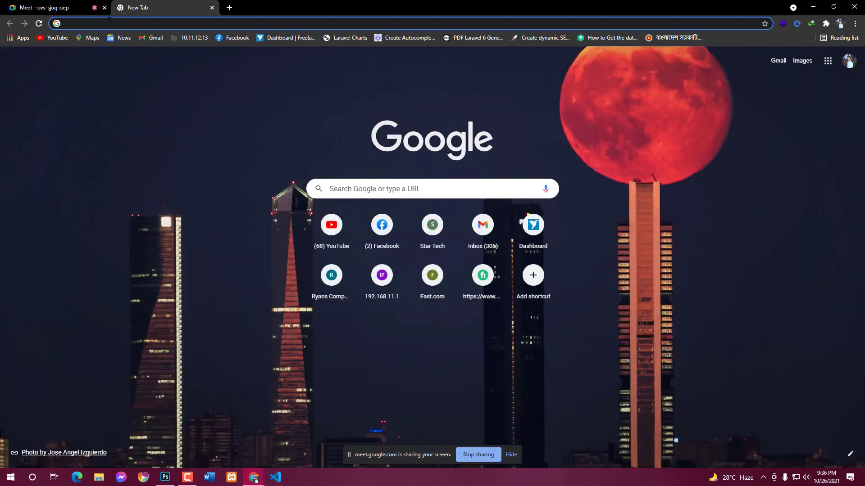
pyautogui.write('pas')
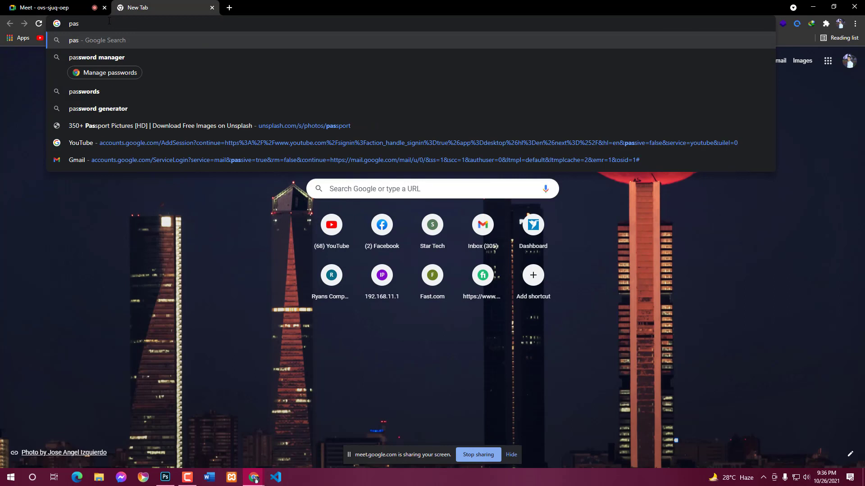
pyautogui.write('sport ')
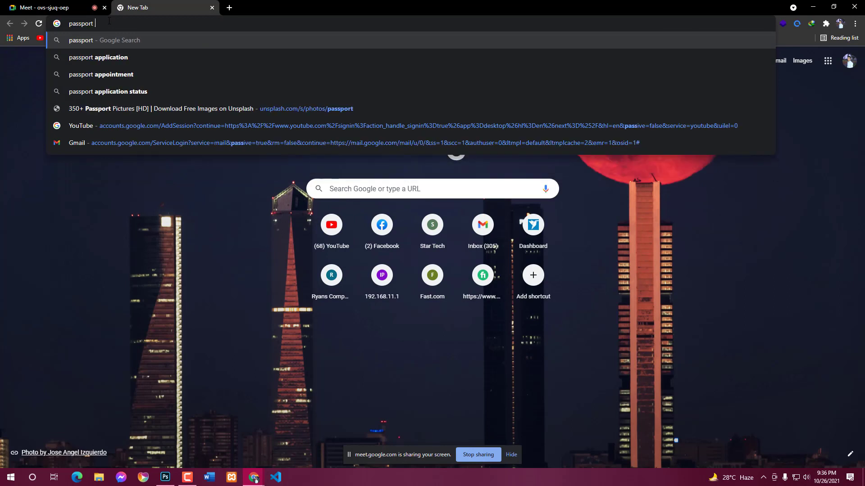
pyautogui.write('size')
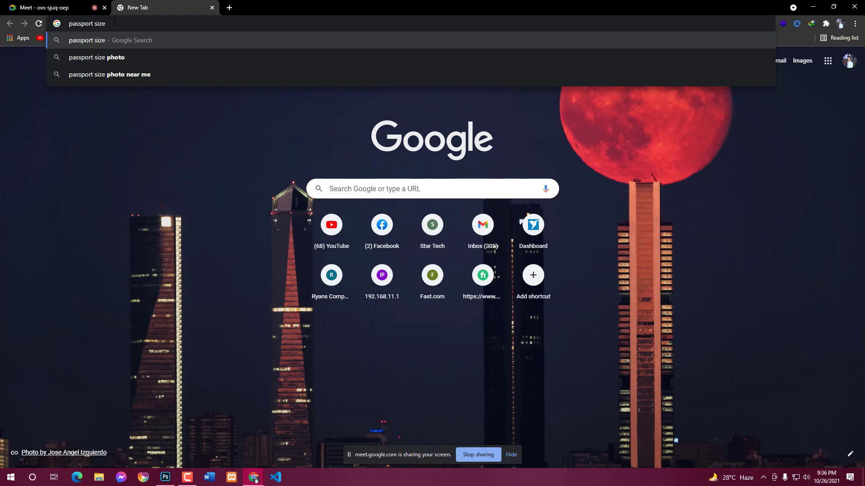
pyautogui.click(128, 57)
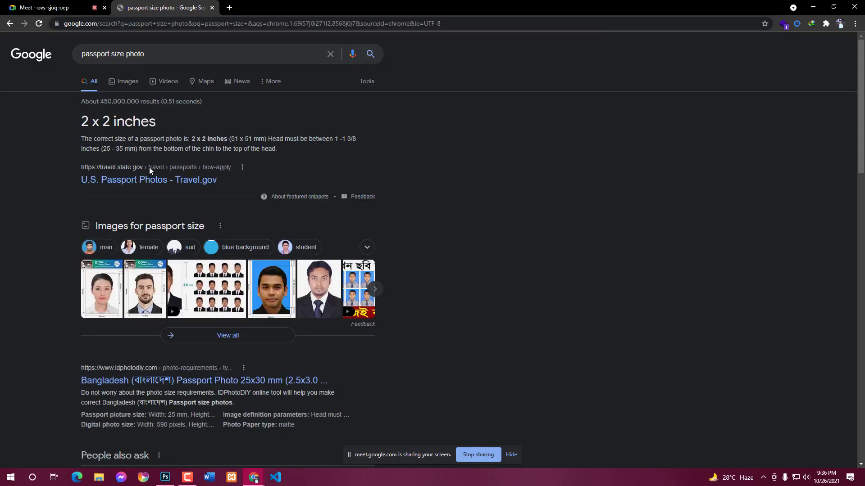
pyautogui.moveTo(81, 121); pyautogui.dragTo(125, 122)
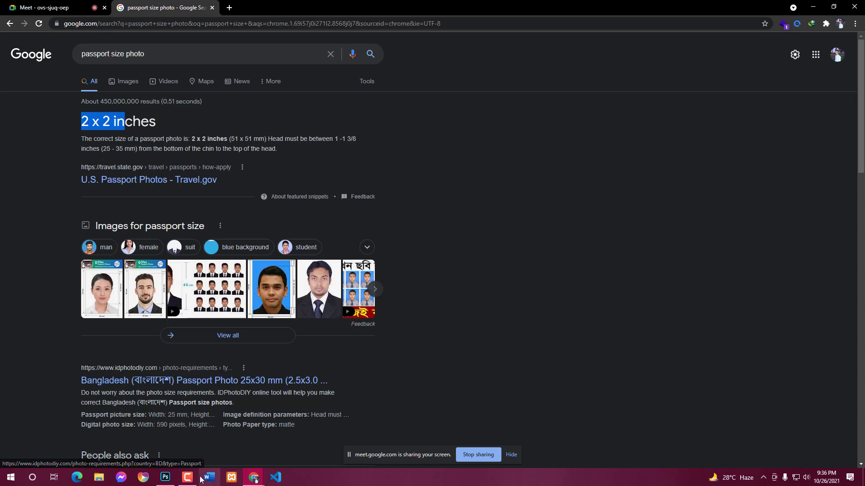
# - Return to Photoshop and crop the canvas to 2 in by 2 in at a resolution of 3000 px/in
pyautogui.click(165, 478)
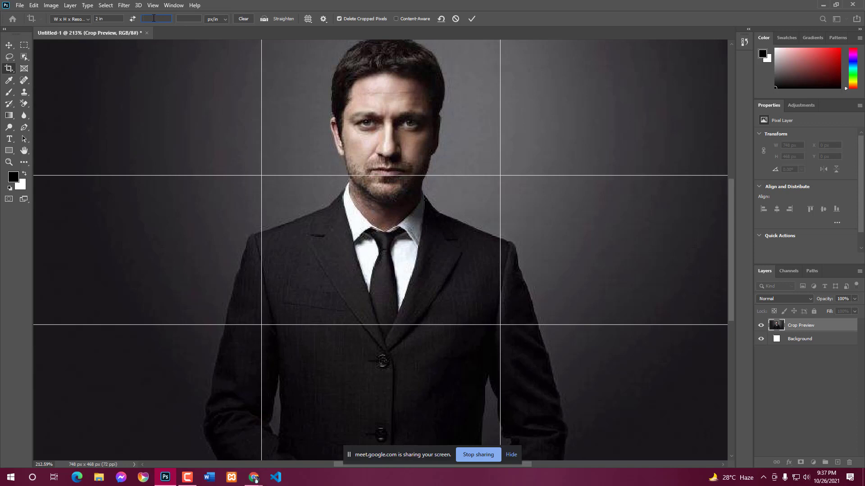
pyautogui.write('2in')
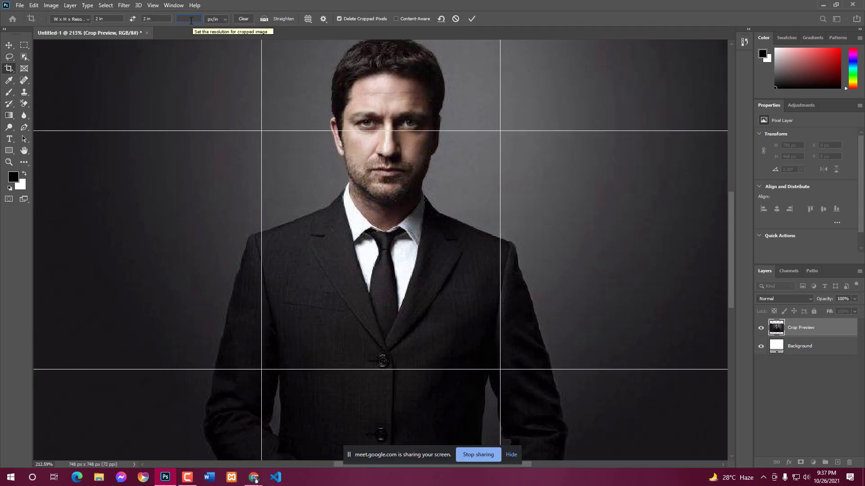
pyautogui.write('3000')
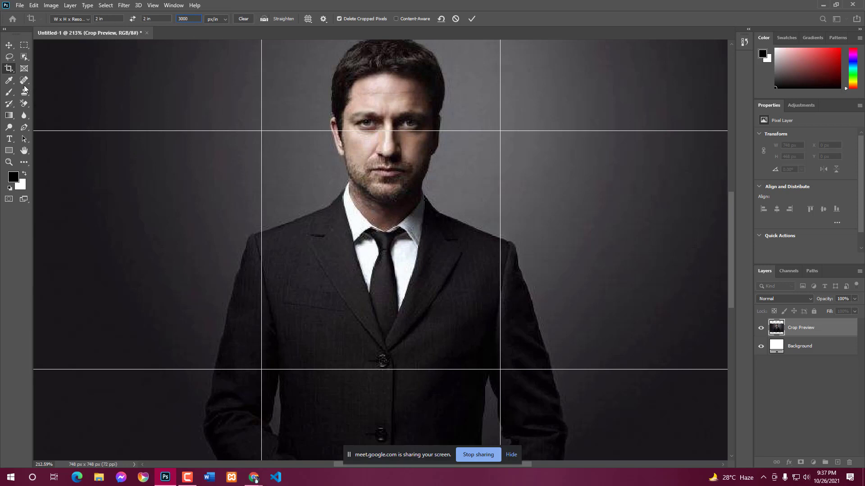
pyautogui.press('Return')
pyautogui.press('Return')
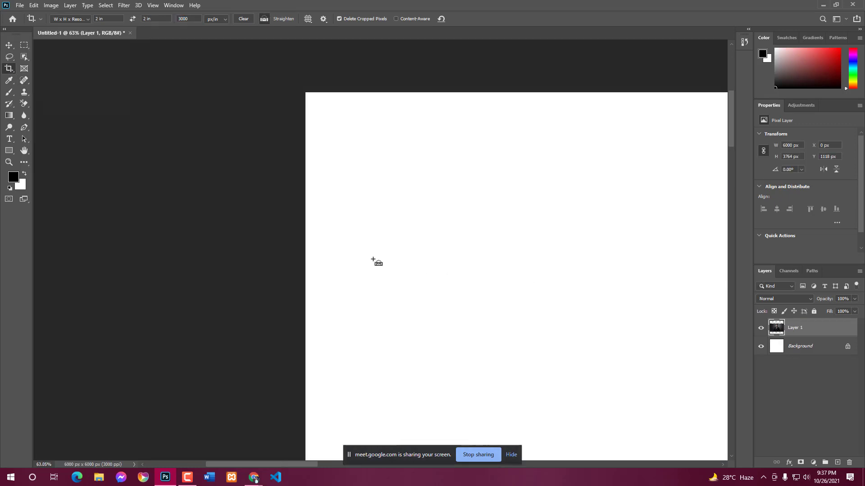
pyautogui.hotkey('ctrl', '0')
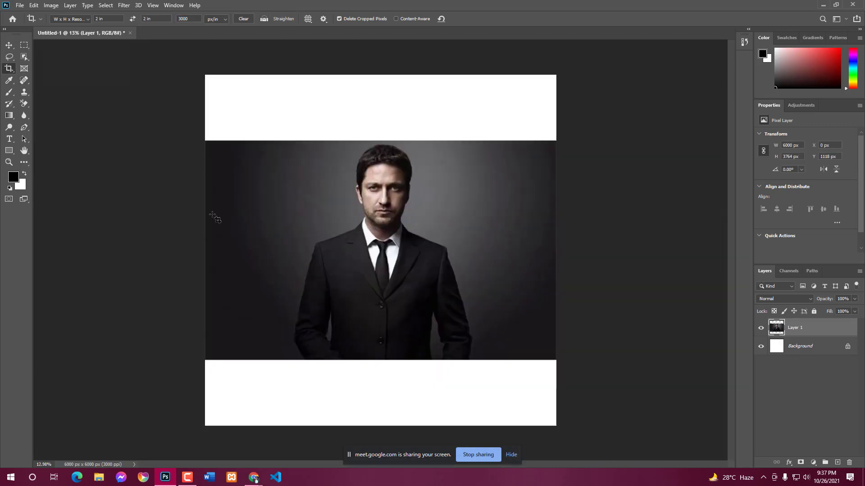
# - Crop the picture tightly around the man's head and shoulders, keeping the 2 x 2 in crop size
pyautogui.click(8, 71)
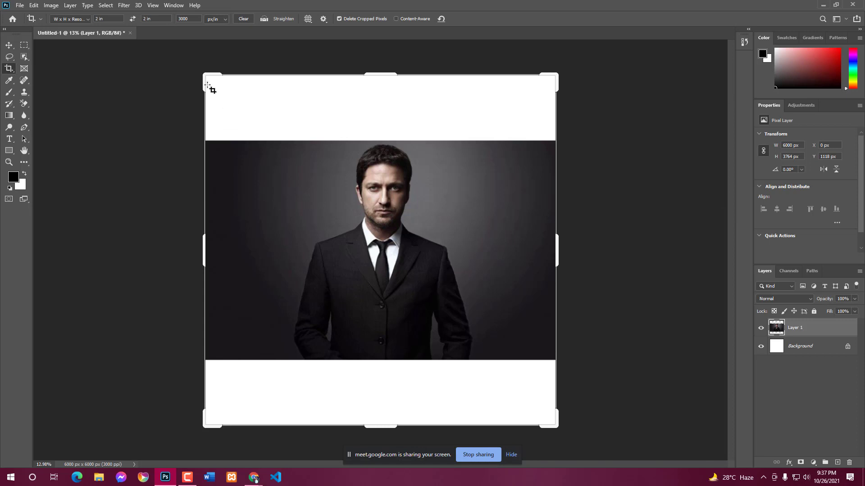
pyautogui.moveTo(204, 76); pyautogui.dragTo(240, 110)
pyautogui.moveTo(524, 392); pyautogui.dragTo(478, 289)
pyautogui.moveTo(290, 164); pyautogui.dragTo(306, 177)
pyautogui.moveTo(381, 253); pyautogui.dragTo(375, 282)
pyautogui.moveTo(455, 323); pyautogui.dragTo(453, 320)
pyautogui.moveTo(400, 302)
pyautogui.mouseDown()
pyautogui.moveTo(409, 282)
pyautogui.moveTo(391, 295)
pyautogui.mouseUp()
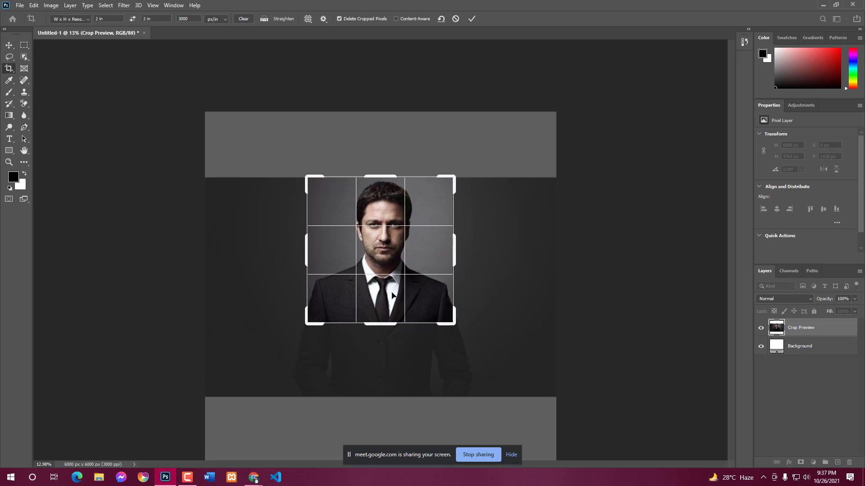
pyautogui.press('Return')
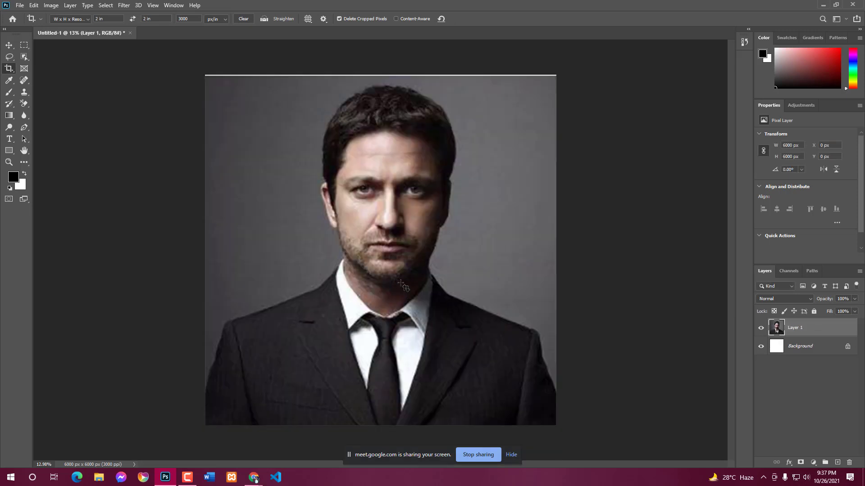
pyautogui.scroll(-5, 400, 293)
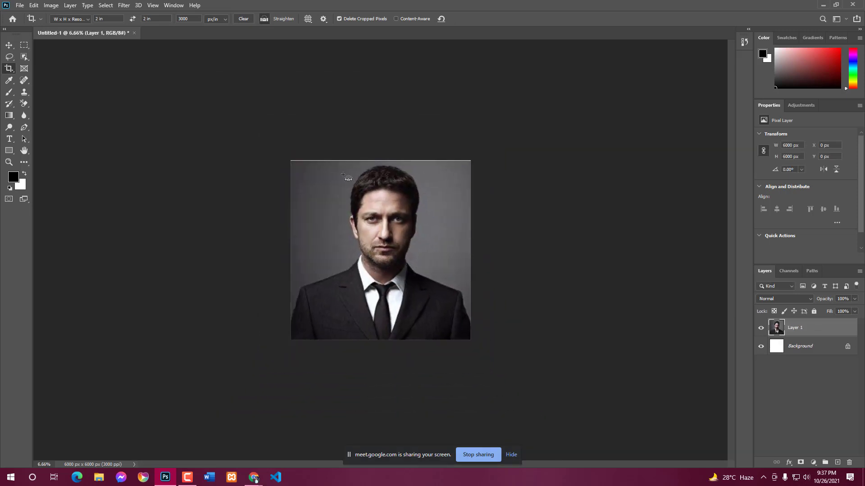
pyautogui.scroll(-2, 346, 189)
pyautogui.scroll(3, 342, 176)
pyautogui.scroll(-1, 338, 169)
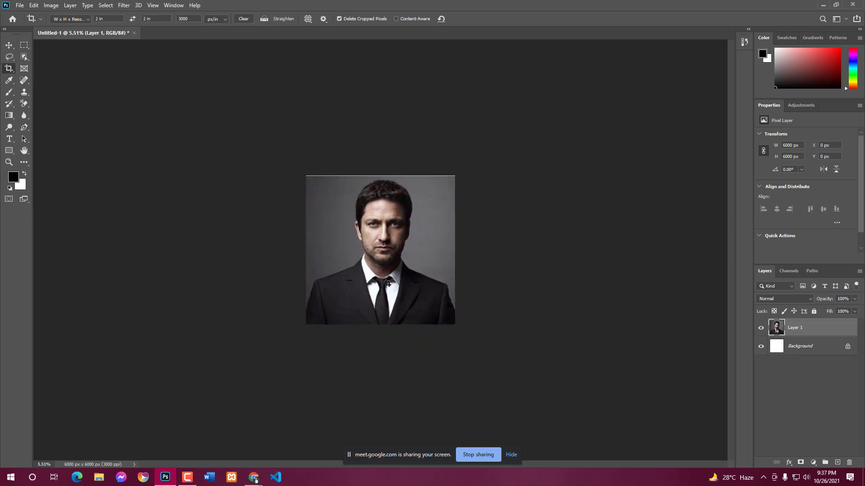
pyautogui.scroll(2, 449, 209)
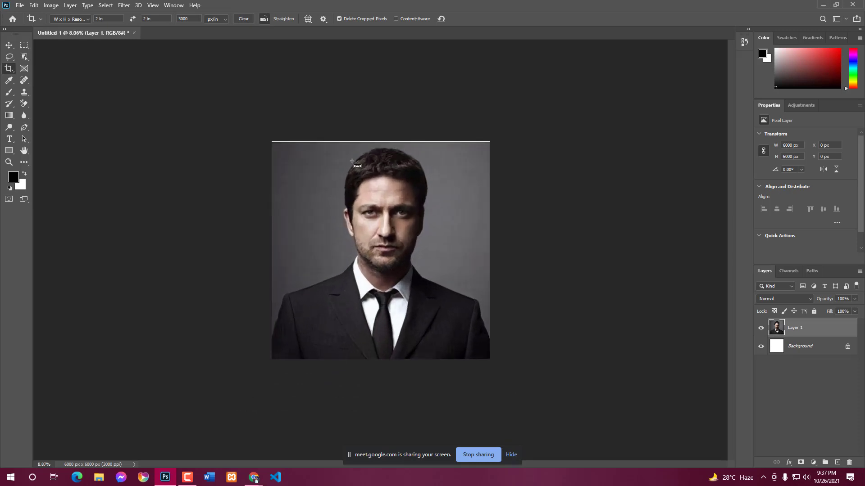
pyautogui.scroll(-1, 435, 225)
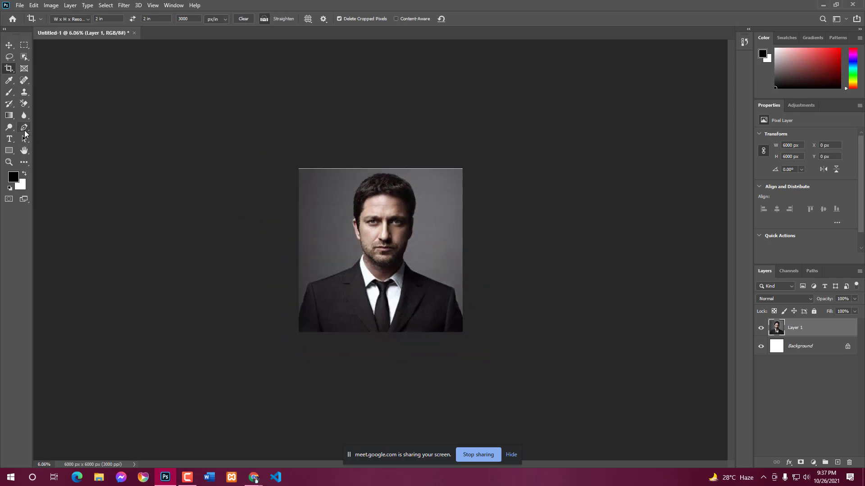
# - Activate the Pen tool and place a path's first anchor on the suit sleeve's outer edge near the picture's lower-left corner
pyautogui.click(24, 129)
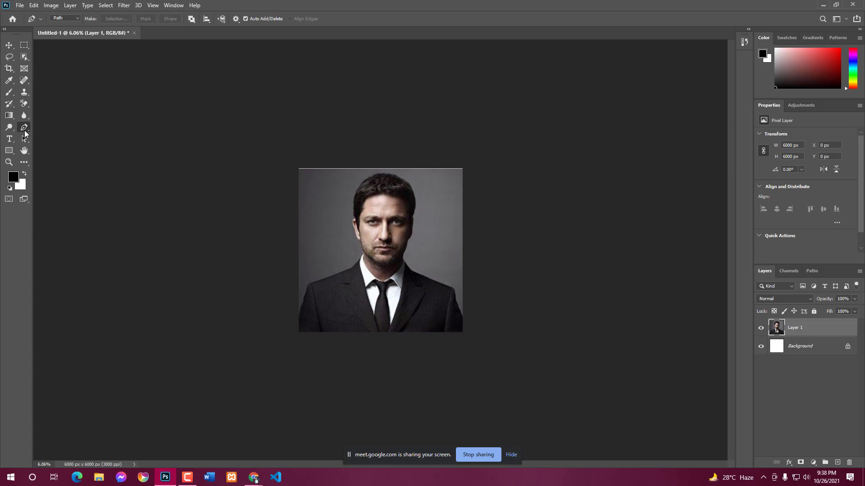
pyautogui.scroll(8, 300, 314)
pyautogui.scroll(-4, 335, 250)
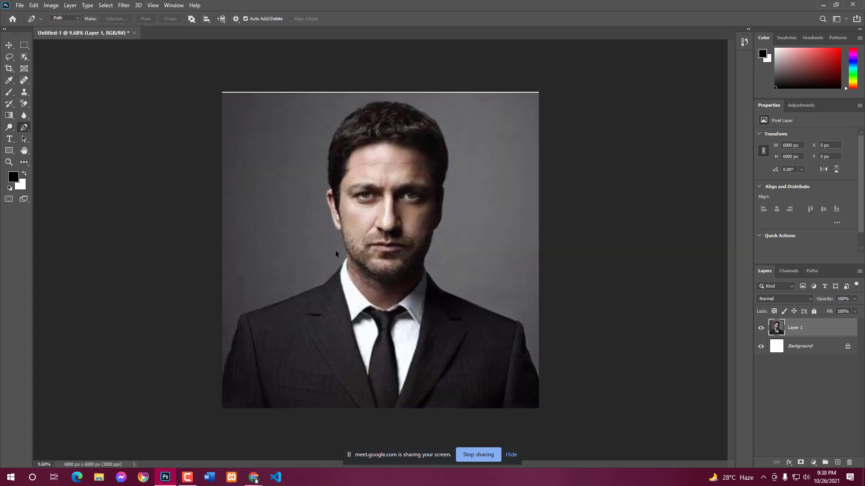
pyautogui.scroll(6, 252, 365)
pyautogui.scroll(1, 216, 374)
pyautogui.scroll(-3, 195, 378)
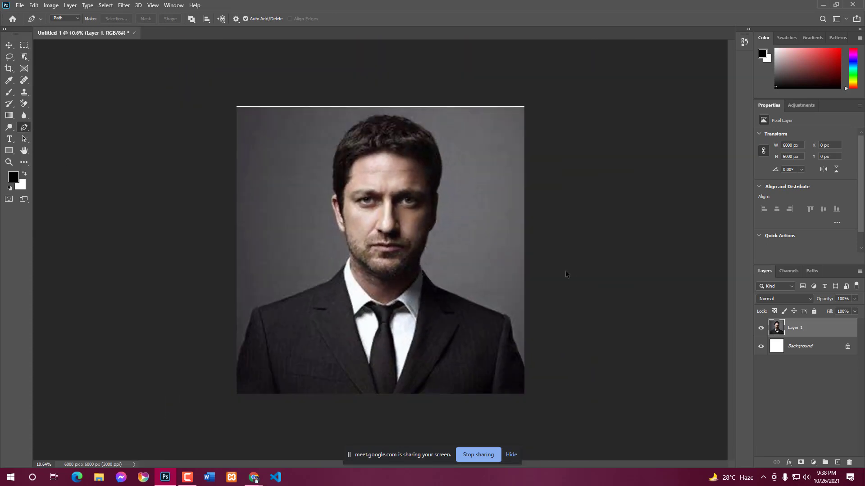
pyautogui.scroll(2, 199, 359)
pyautogui.scroll(1, 199, 358)
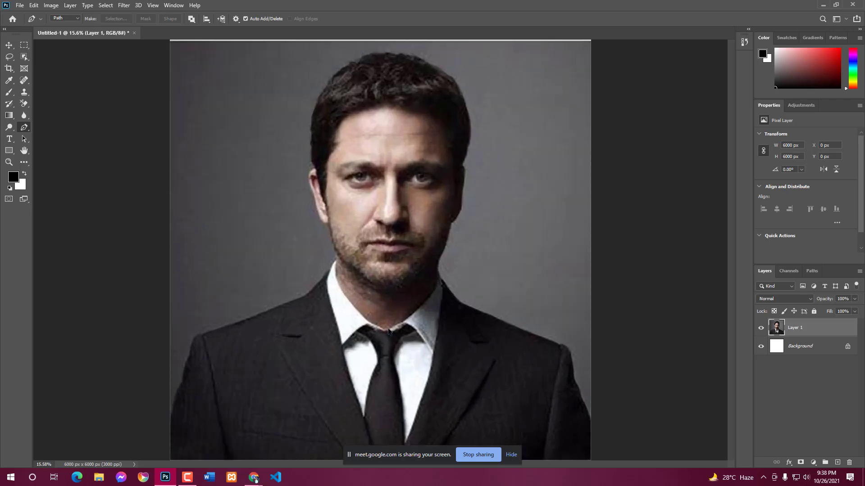
pyautogui.scroll(-2, 189, 363)
pyautogui.scroll(2, 223, 363)
pyautogui.moveTo(169, 420); pyautogui.dragTo(171, 411)
pyautogui.scroll(2, 176, 398)
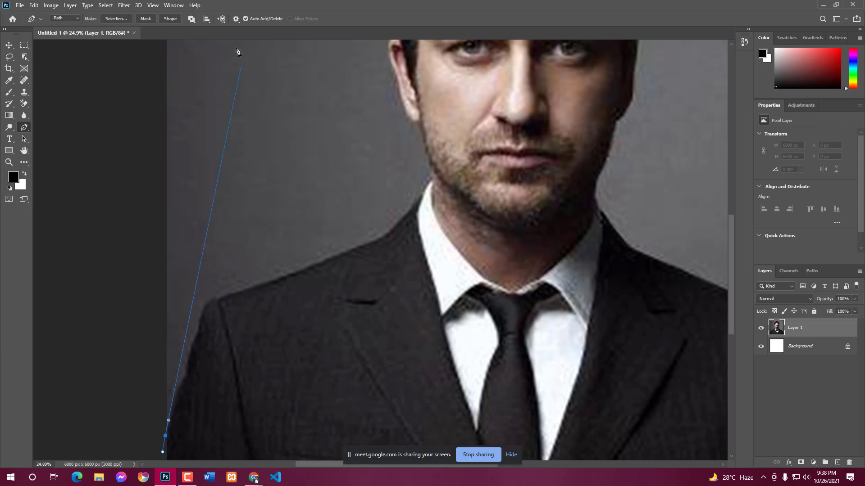
# - Examine the Pen tool's path arrangement, path alignment and path operation options
pyautogui.click(225, 20)
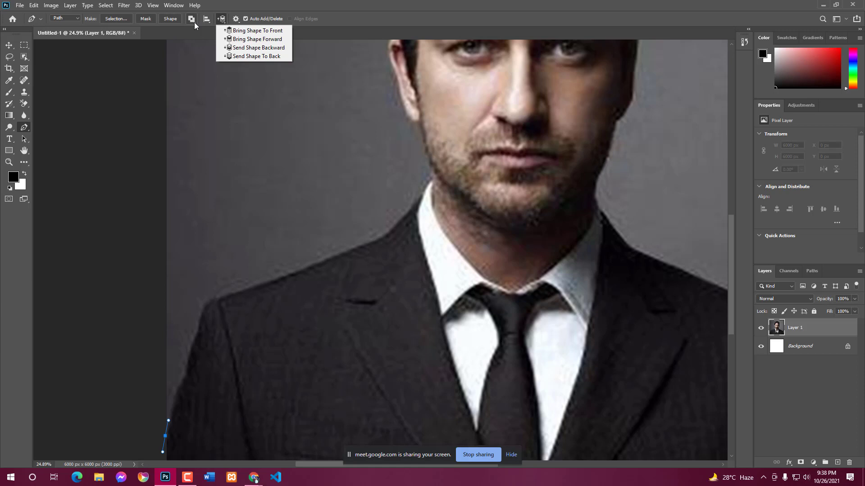
pyautogui.click(208, 21)
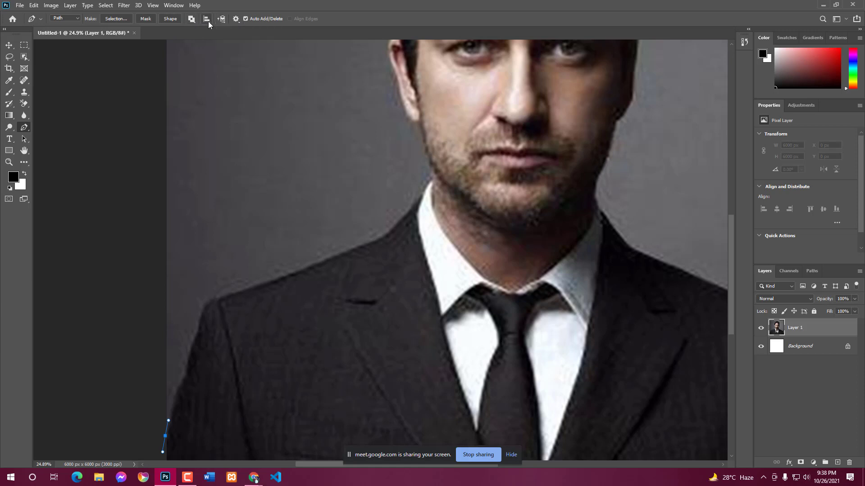
pyautogui.click(236, 19)
pyautogui.click(223, 20)
pyautogui.click(222, 20)
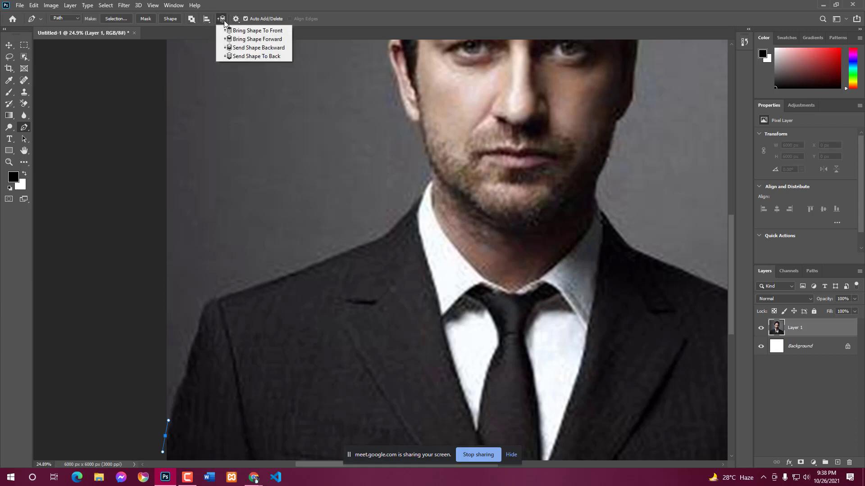
pyautogui.click(210, 23)
pyautogui.click(209, 23)
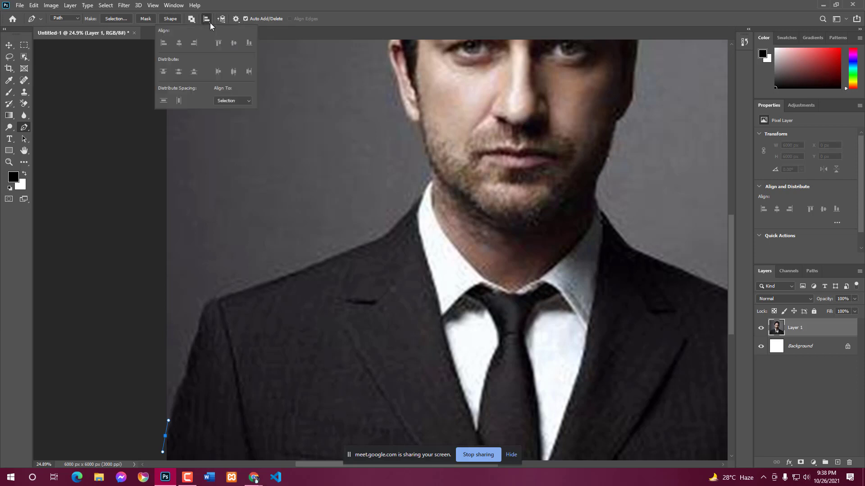
pyautogui.click(190, 20)
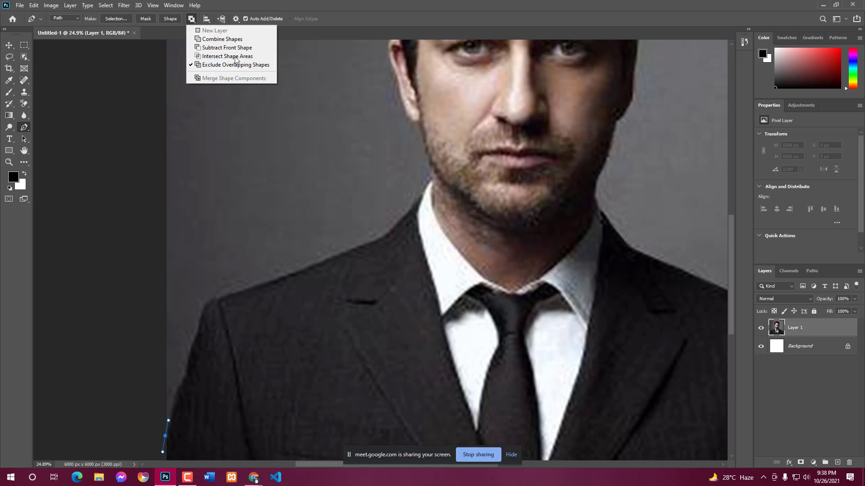
pyautogui.click(350, 8)
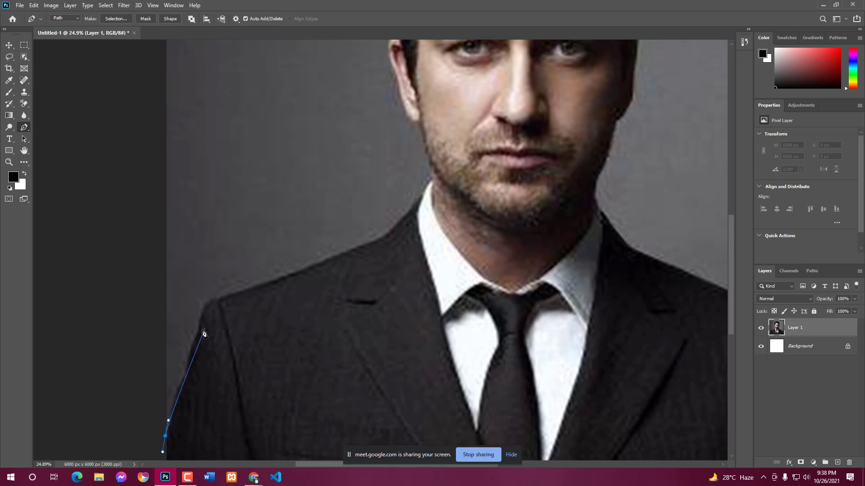
# - Trace the path with curved anchors up the sleeve on the picture's left side and around the shoulder corner
pyautogui.scroll(-1, 198, 315)
pyautogui.scroll(2, 194, 291)
pyautogui.scroll(-1, 192, 311)
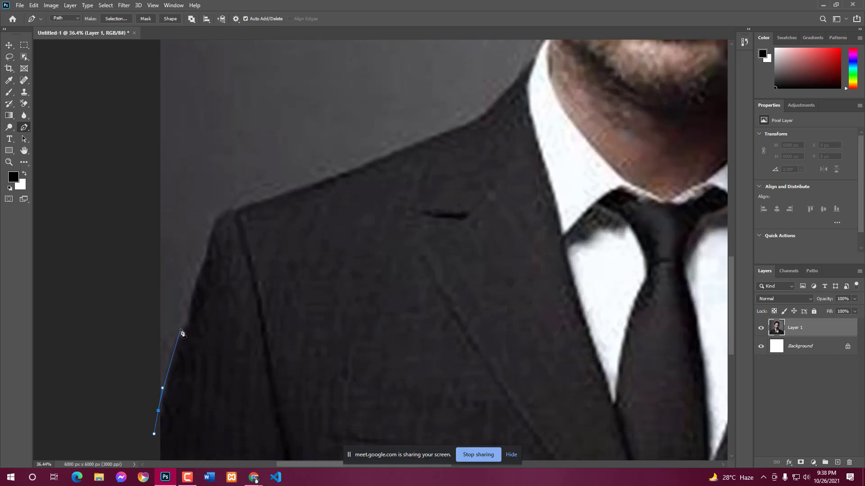
pyautogui.moveTo(181, 334); pyautogui.dragTo(189, 320)
pyautogui.scroll(2, 196, 291)
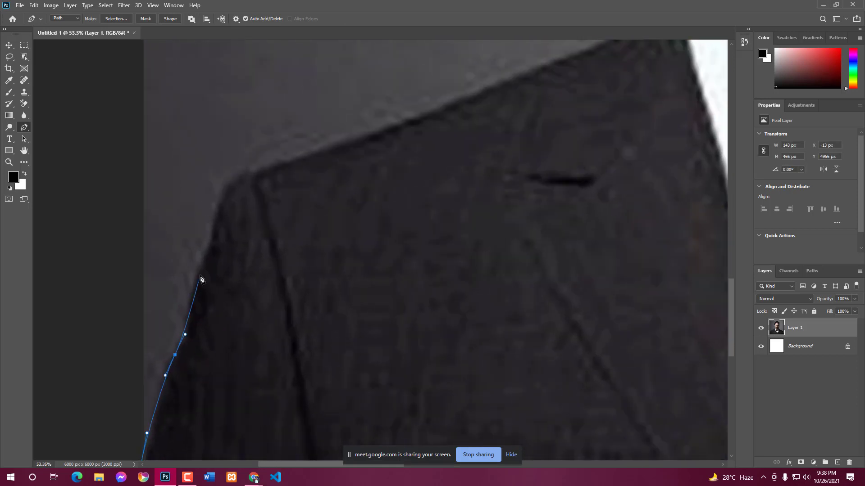
pyautogui.moveTo(203, 265); pyautogui.dragTo(224, 207)
pyautogui.scroll(-2, 210, 238)
pyautogui.scroll(2, 214, 232)
pyautogui.moveTo(290, 187); pyautogui.dragTo(326, 176)
pyautogui.scroll(-2, 325, 177)
pyautogui.scroll(1, 360, 169)
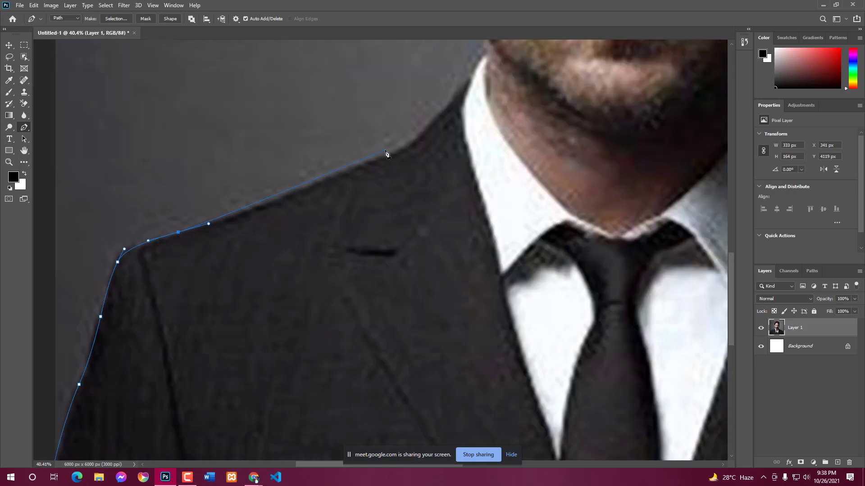
# - Continue the path along the top of the shoulder and up the jacket and shirt collar to the jaw
pyautogui.moveTo(385, 157); pyautogui.dragTo(426, 138)
pyautogui.scroll(-2, 429, 137)
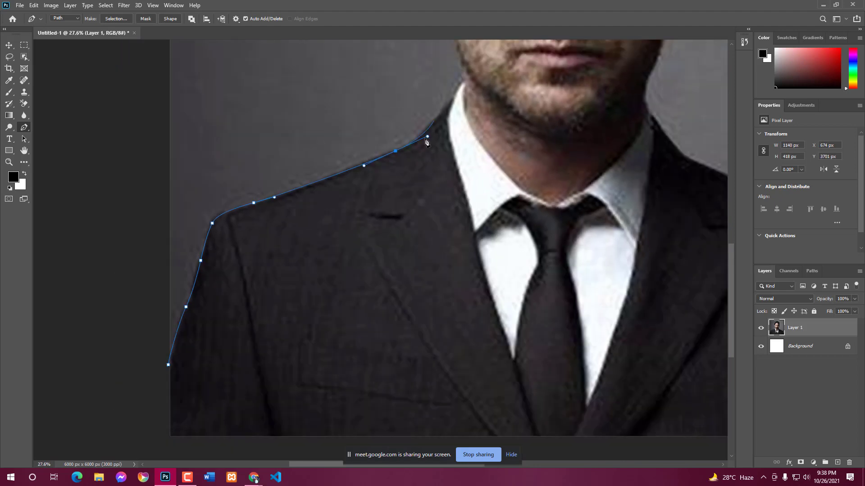
pyautogui.scroll(3, 430, 136)
pyautogui.click(430, 131)
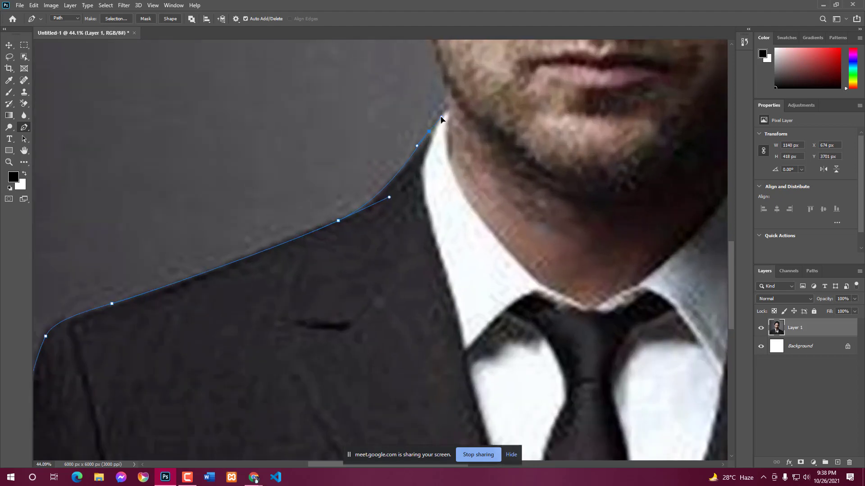
pyautogui.click(449, 105)
pyautogui.scroll(-2, 450, 108)
pyautogui.scroll(2, 435, 150)
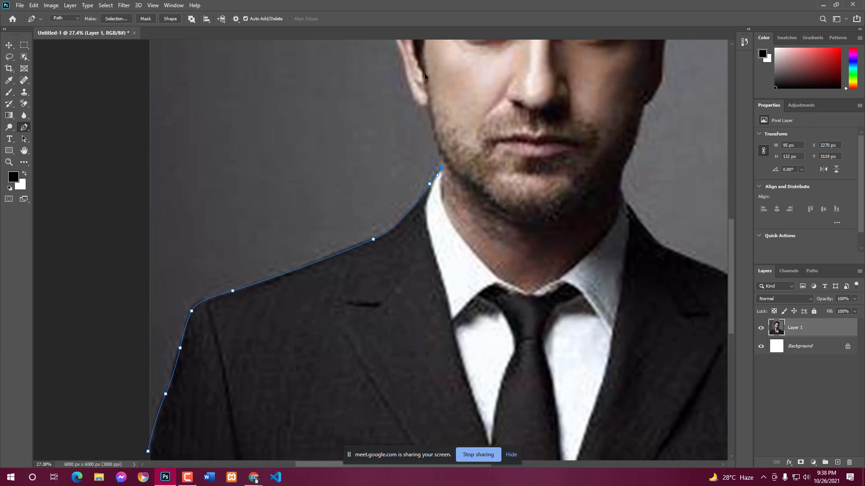
pyautogui.scroll(1, 445, 188)
pyautogui.click(448, 174)
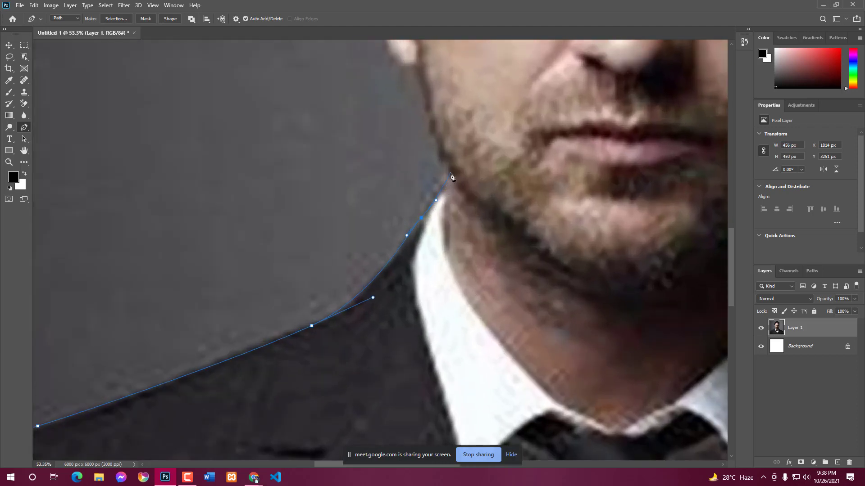
# - Extend the path up the jawline and around the outer edge of the ear to where it meets the hair
pyautogui.scroll(2, 423, 115)
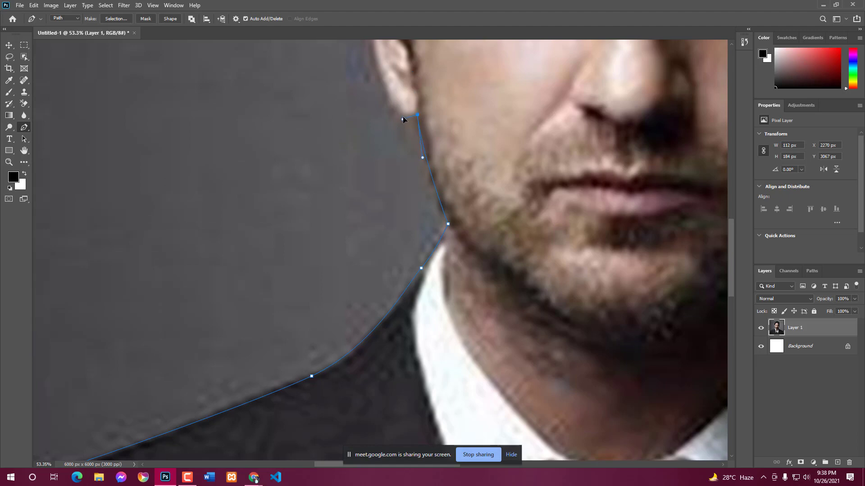
pyautogui.click(403, 115)
pyautogui.scroll(-2, 429, 167)
pyautogui.scroll(2, 392, 120)
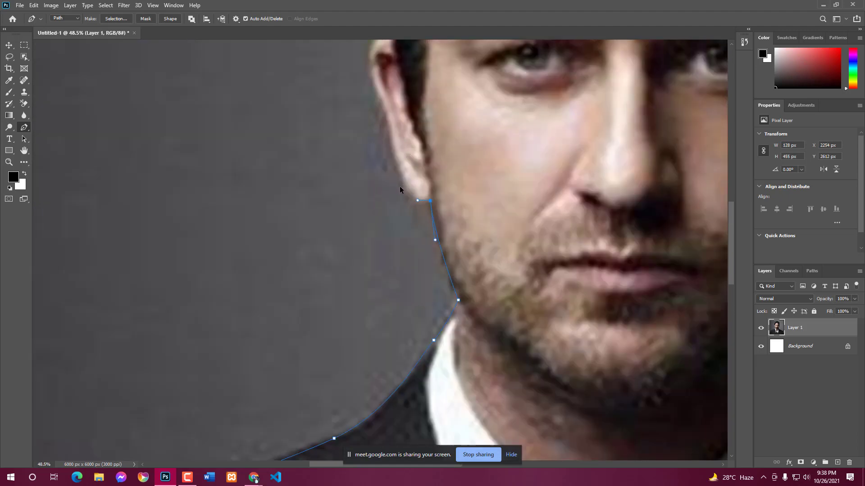
pyautogui.scroll(-3, 392, 158)
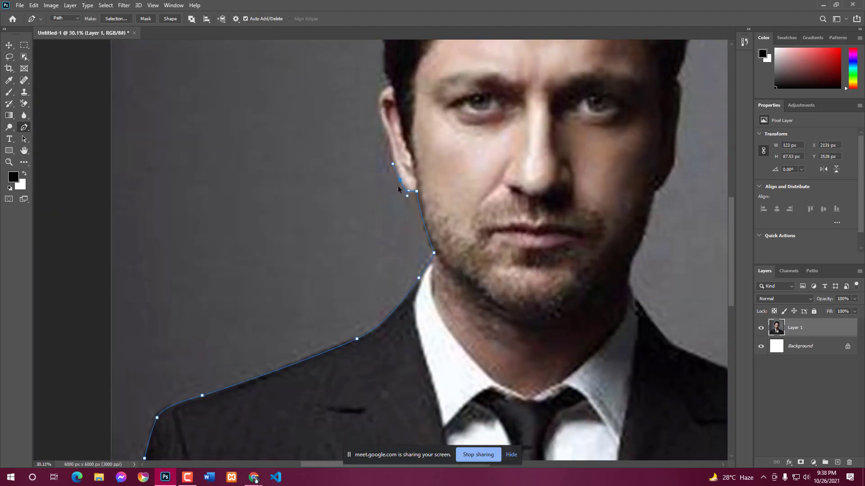
pyautogui.scroll(4, 396, 180)
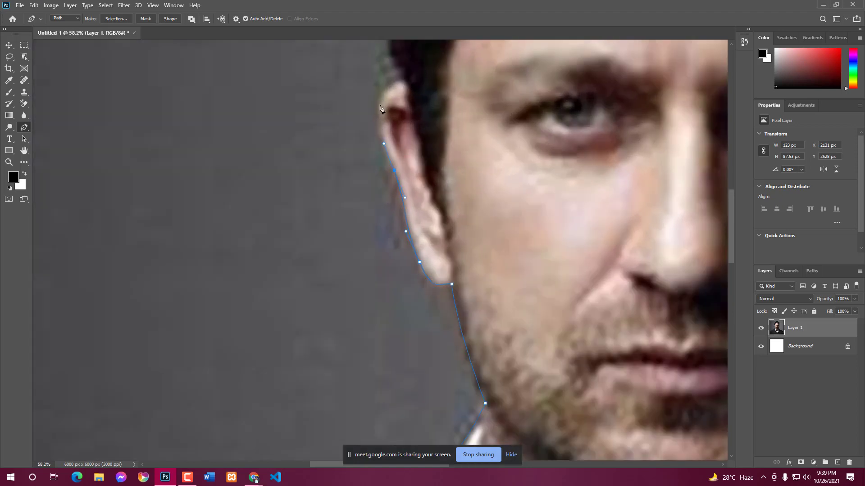
pyautogui.scroll(2, 380, 108)
pyautogui.click(402, 145)
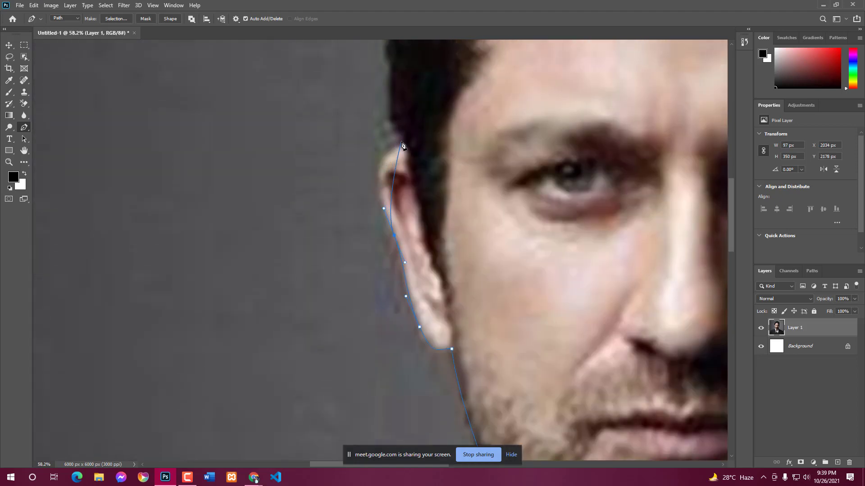
pyautogui.moveTo(401, 144); pyautogui.dragTo(447, 130)
# - Trace the hairline from above the ear up the side of the head towards the crown
pyautogui.scroll(-3, 387, 108)
pyautogui.scroll(2, 388, 172)
pyautogui.click(391, 176)
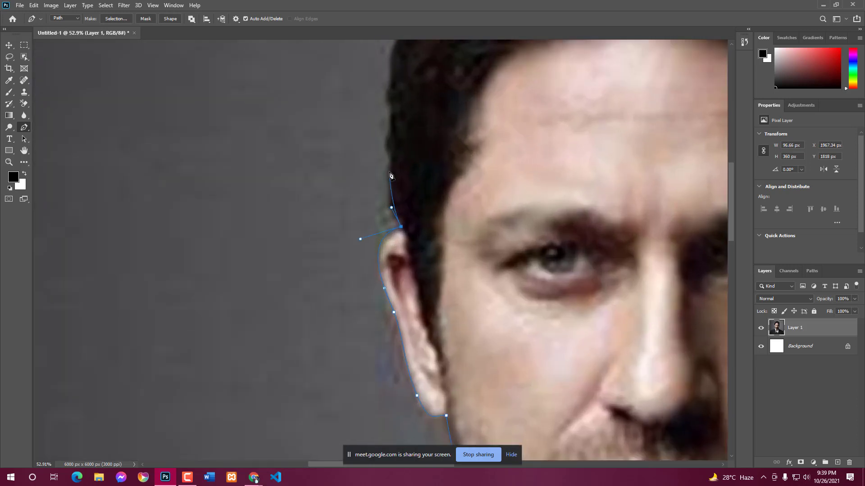
pyautogui.moveTo(389, 163)
pyautogui.mouseDown()
pyautogui.moveTo(387, 145)
pyautogui.moveTo(388, 157)
pyautogui.moveTo(435, 133)
pyautogui.mouseUp()
pyautogui.click(393, 108)
pyautogui.scroll(2, 392, 113)
pyautogui.scroll(-3, 380, 140)
pyautogui.scroll(2, 396, 117)
pyautogui.scroll(-2, 381, 167)
pyautogui.scroll(4, 412, 140)
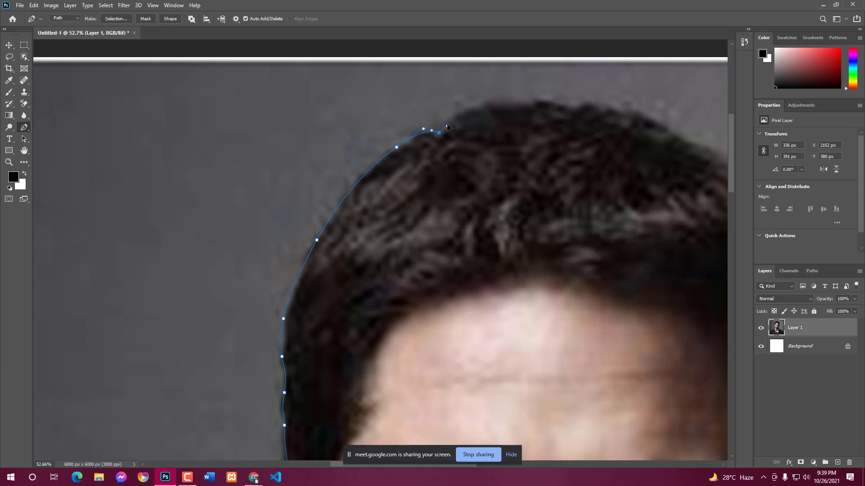
# - Carry the path across the top of the hair with curved anchors following the crown
pyautogui.click(447, 124)
pyautogui.moveTo(482, 106); pyautogui.dragTo(490, 104)
pyautogui.scroll(-3, 312, 148)
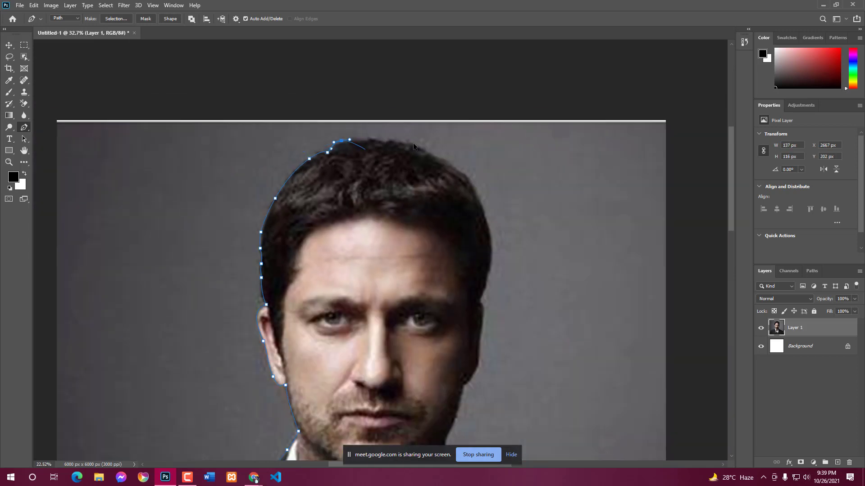
pyautogui.scroll(3, 412, 142)
pyautogui.moveTo(394, 138); pyautogui.dragTo(476, 160)
pyautogui.moveTo(368, 136); pyautogui.dragTo(429, 147)
pyautogui.scroll(-3, 501, 194)
pyautogui.scroll(3, 412, 214)
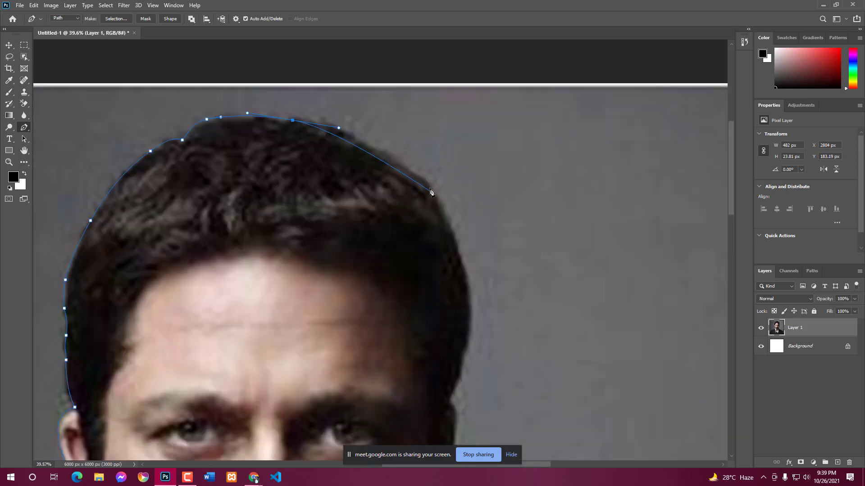
# - Curve the path down the hair on the picture's right side to just above the other ear
pyautogui.moveTo(425, 182); pyautogui.dragTo(454, 221)
pyautogui.scroll(-3, 468, 269)
pyautogui.scroll(3, 468, 256)
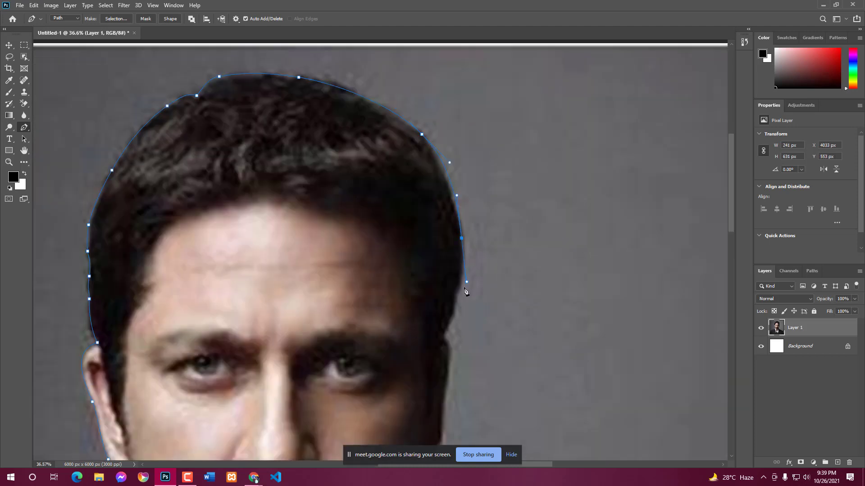
pyautogui.scroll(-2, 466, 292)
pyautogui.scroll(2, 443, 297)
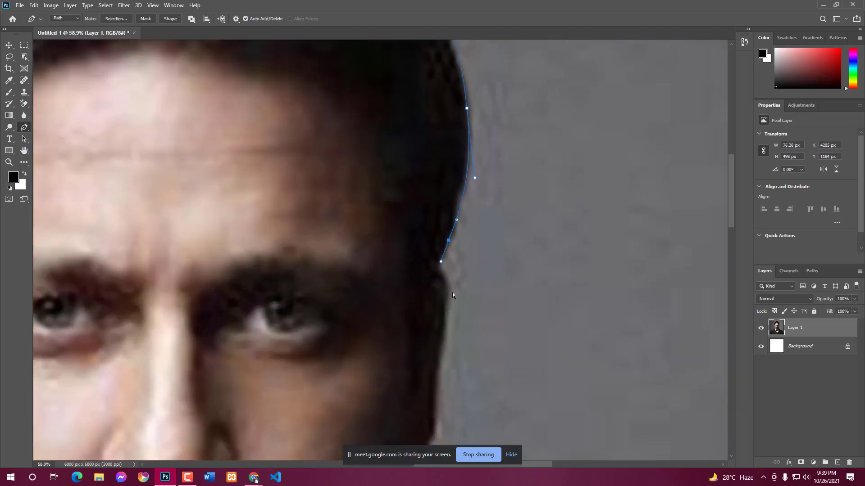
# - Trace the path down the outer edge of the second ear and around its lobe to the cheek
pyautogui.scroll(-3, 455, 296)
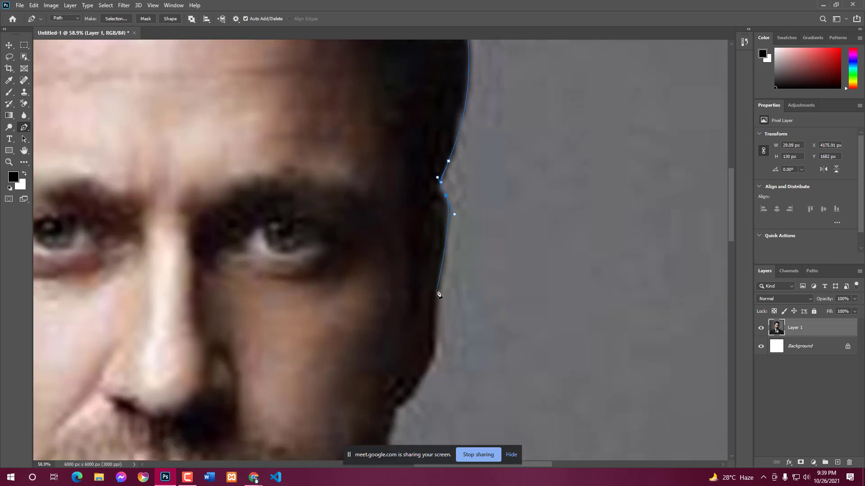
pyautogui.moveTo(436, 300); pyautogui.dragTo(407, 357)
pyautogui.scroll(-2, 428, 335)
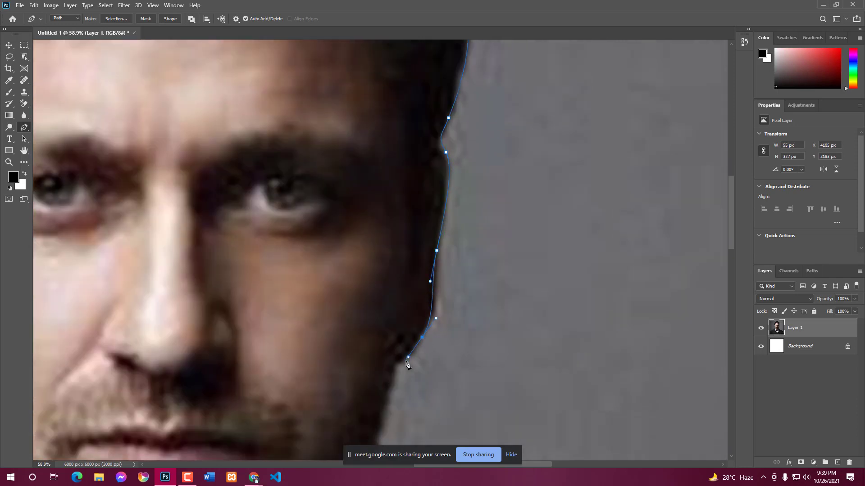
pyautogui.scroll(-2, 405, 360)
pyautogui.moveTo(394, 322); pyautogui.dragTo(384, 363)
pyautogui.scroll(-3, 384, 362)
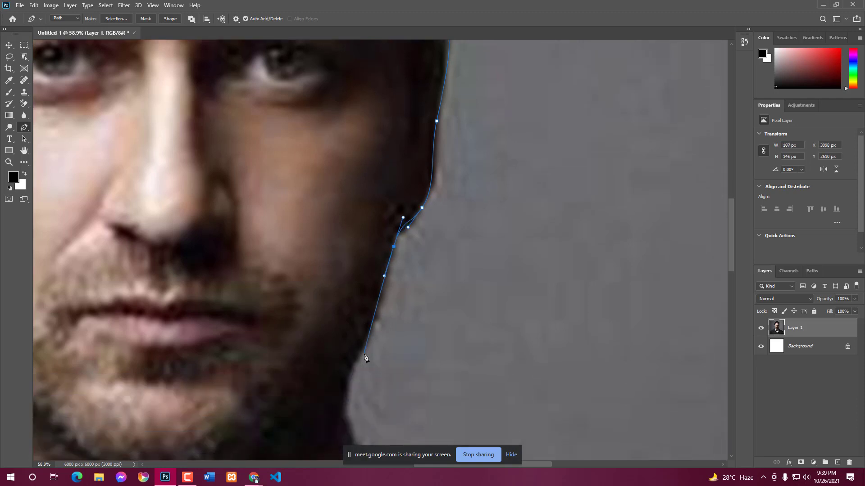
# - Continue the path down the jaw and neck, past the collar and onto the beginning of the second shoulder
pyautogui.moveTo(366, 334); pyautogui.dragTo(346, 366)
pyautogui.scroll(-1, 351, 354)
pyautogui.scroll(-2, 351, 371)
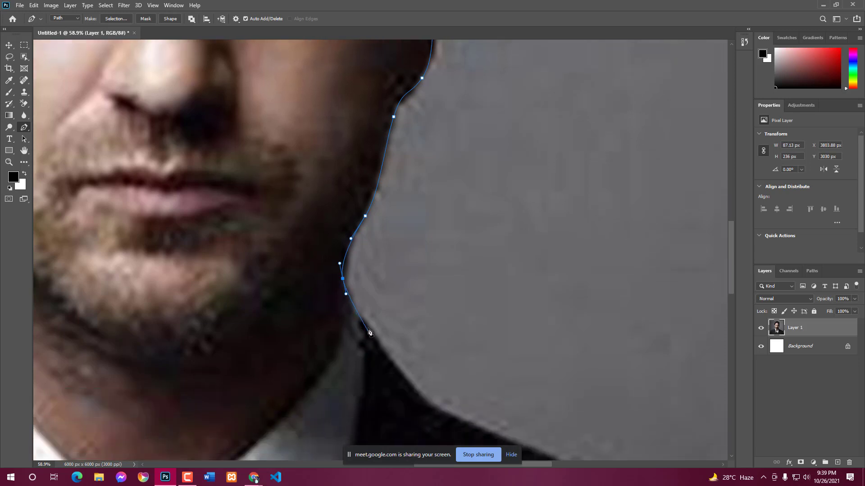
pyautogui.moveTo(362, 321); pyautogui.dragTo(373, 331)
pyautogui.scroll(-1, 290, 332)
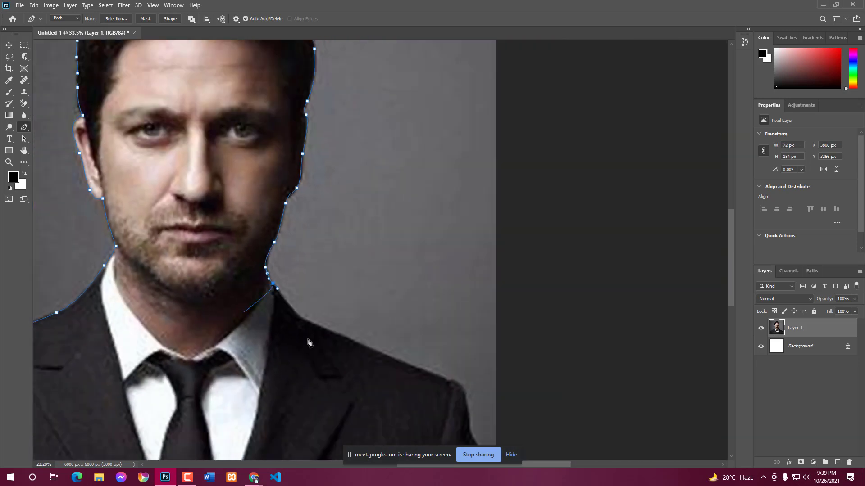
pyautogui.scroll(-2, 280, 312)
pyautogui.scroll(1, 281, 311)
pyautogui.moveTo(281, 311); pyautogui.dragTo(299, 320)
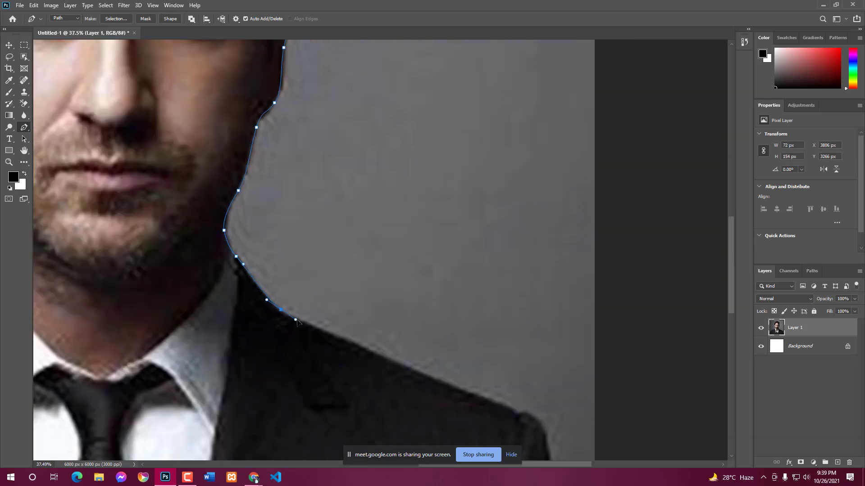
# - Carry the path along the slope of the second shoulder to the start of its rounded outer corner
pyautogui.scroll(2, 350, 341)
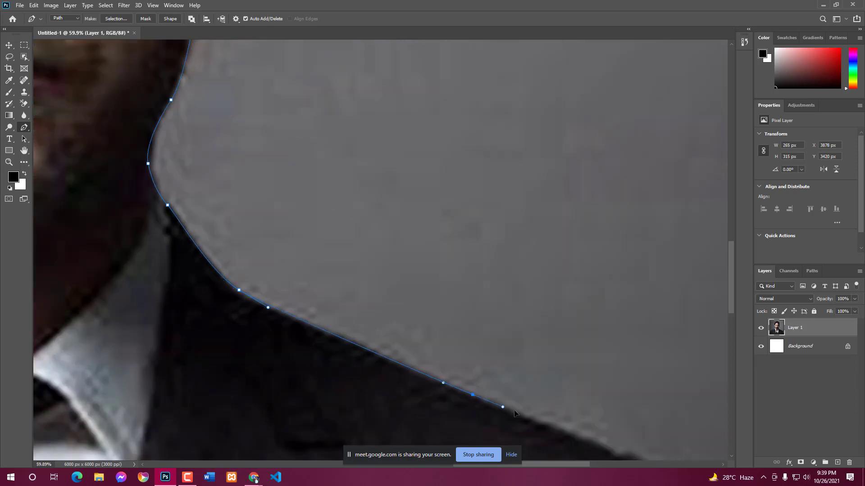
pyautogui.scroll(-4, 466, 397)
pyautogui.scroll(3, 332, 361)
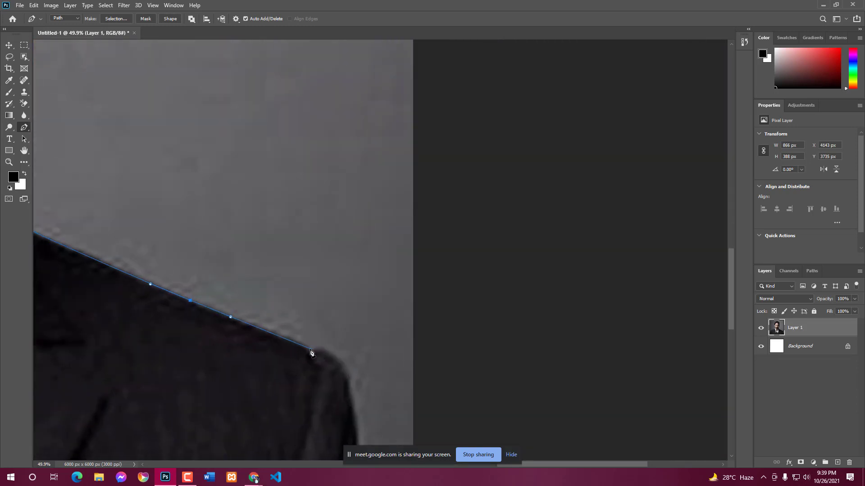
pyautogui.moveTo(311, 351); pyautogui.dragTo(319, 363)
# - Curve the path around the shoulder's corner and down the sleeve to just past the photo's edge
pyautogui.scroll(-3, 327, 350)
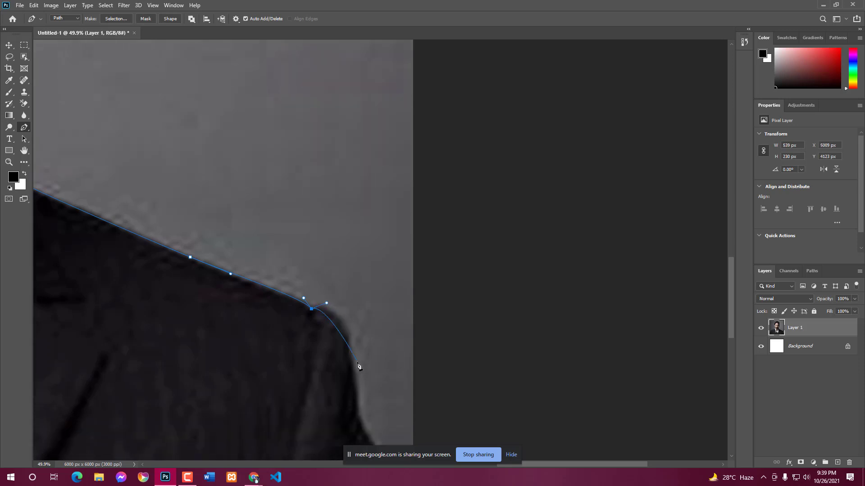
pyautogui.moveTo(345, 312); pyautogui.dragTo(349, 327)
pyautogui.scroll(-4, 353, 326)
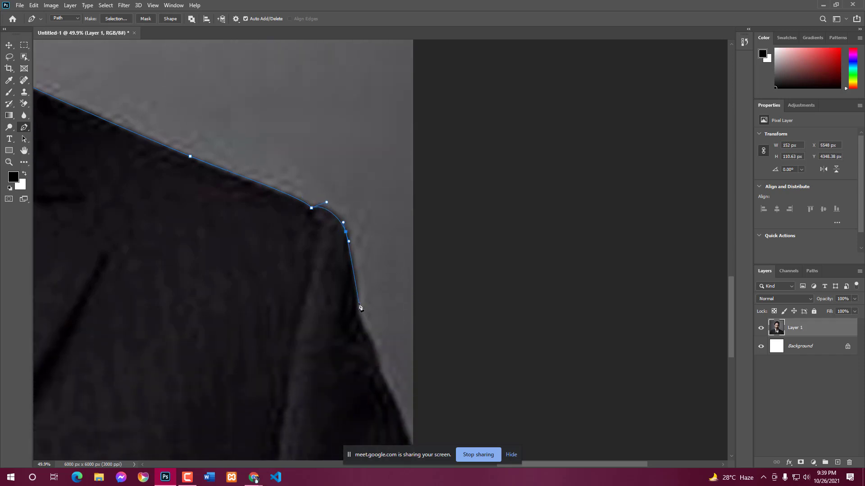
pyautogui.scroll(-1, 366, 331)
pyautogui.moveTo(380, 331); pyautogui.dragTo(390, 360)
pyautogui.scroll(-2, 390, 359)
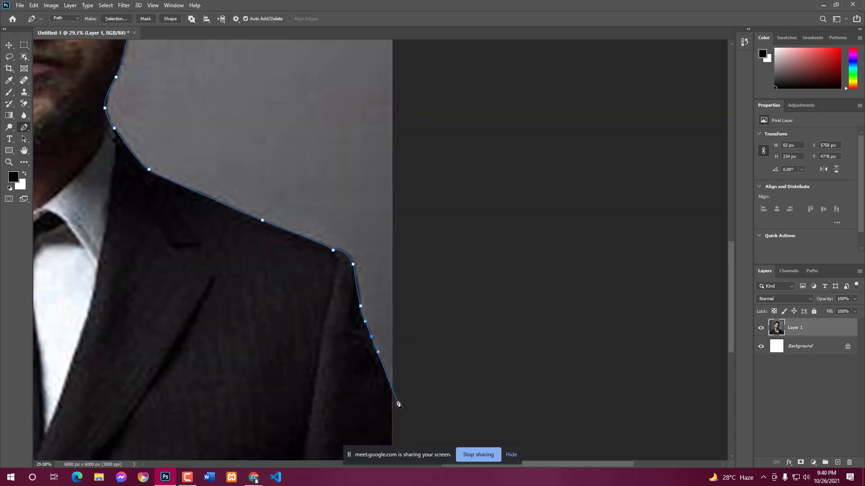
pyautogui.scroll(-4, 397, 403)
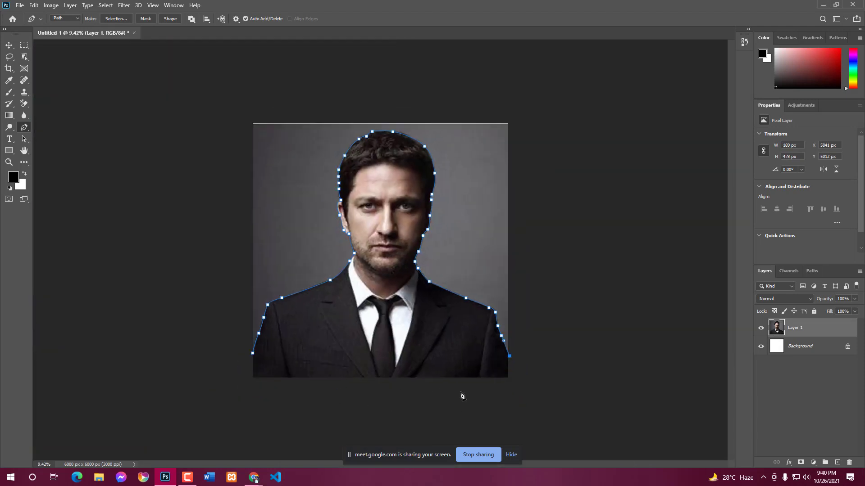
# - Loop the path outside the canvas, above and around the photo, and close it at its starting anchor
pyautogui.click(620, 281)
pyautogui.click(547, 78)
pyautogui.click(288, 61)
pyautogui.moveTo(118, 182); pyautogui.dragTo(105, 214)
pyautogui.moveTo(159, 372); pyautogui.dragTo(171, 376)
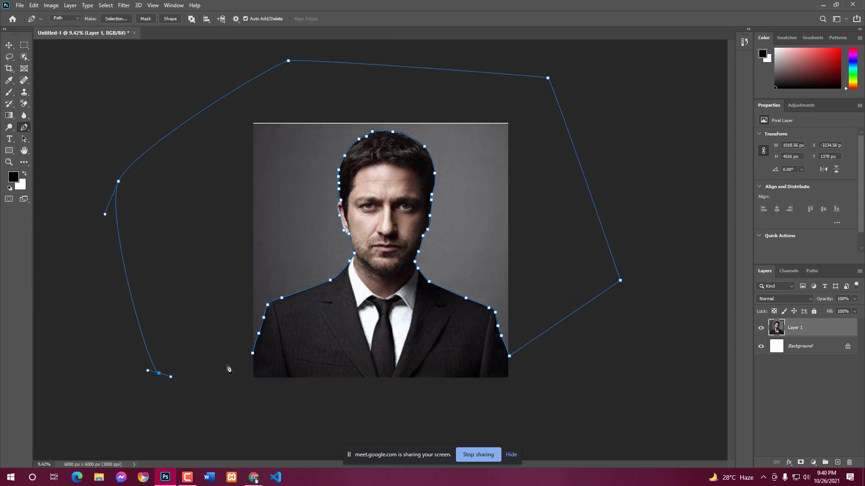
pyautogui.click(252, 355)
# - Convert the closed path into a selection and feather it by 1 pixel
pyautogui.hotkey('ctrl', 'Return')
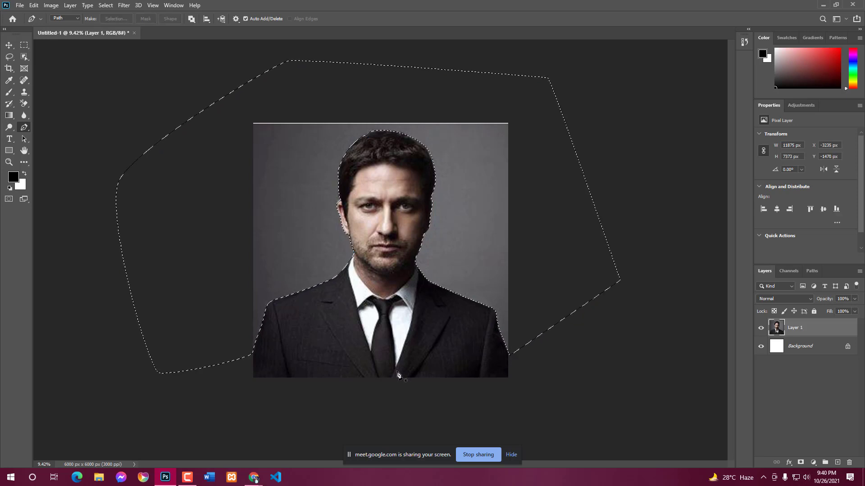
pyautogui.hotkey('shift', 'F6')
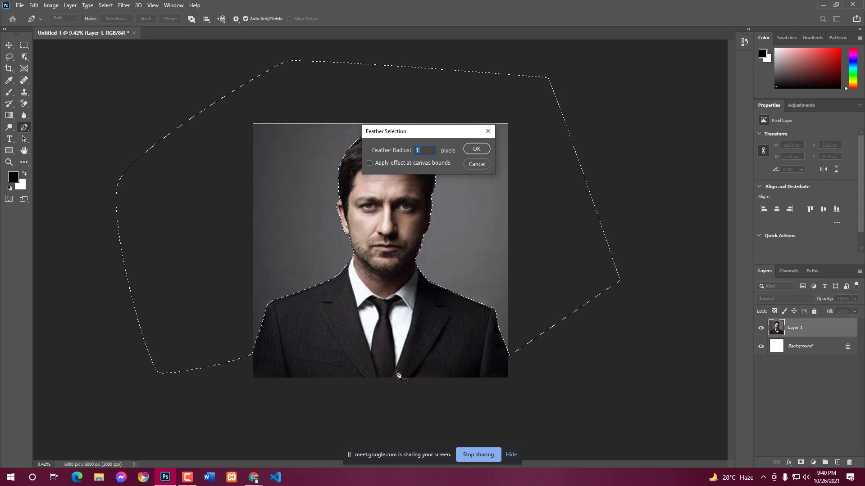
pyautogui.press('Return')
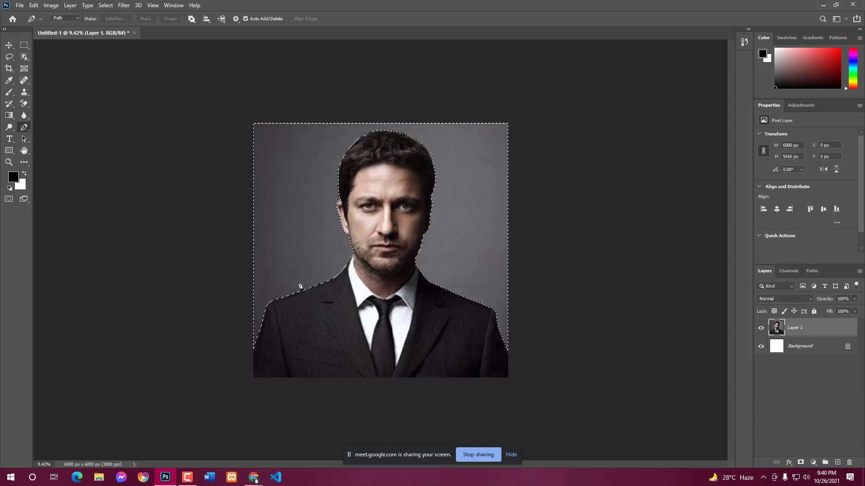
pyautogui.hotkey('ctrl', '+')
pyautogui.scroll(-3, 19, 143)
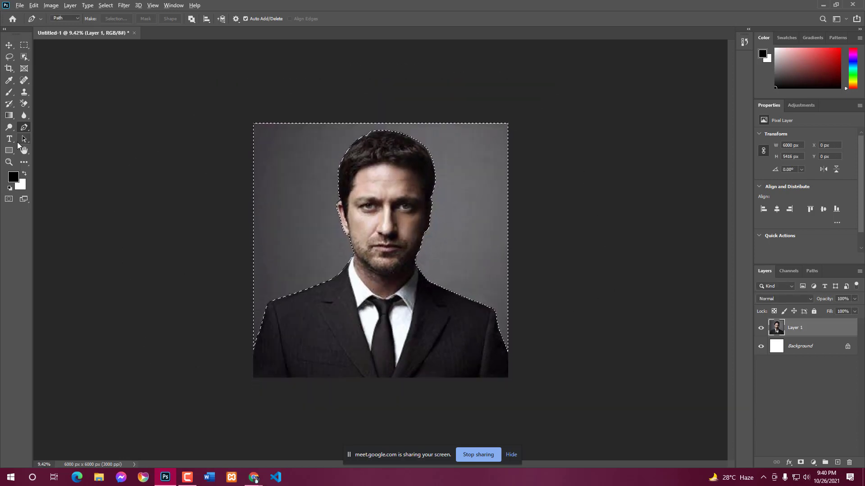
# - Set the background colour swatch to a bright blue
pyautogui.scroll(4, 18, 183)
pyautogui.click(20, 185)
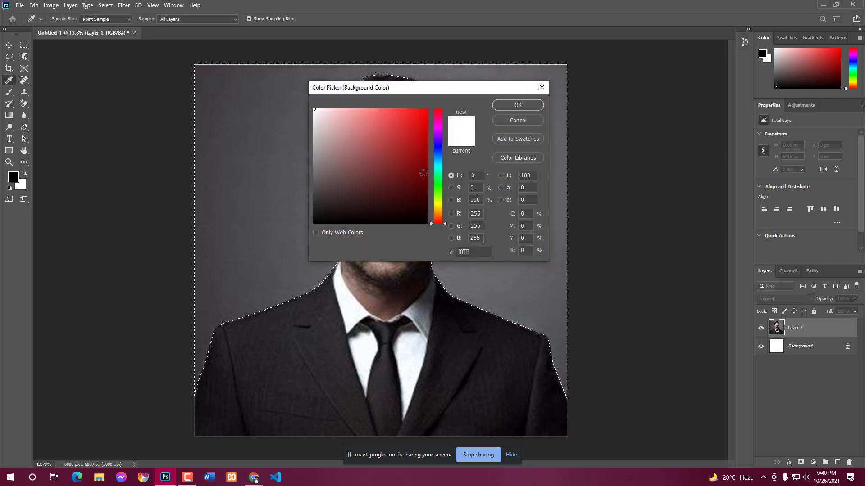
pyautogui.click(438, 156)
pyautogui.click(424, 110)
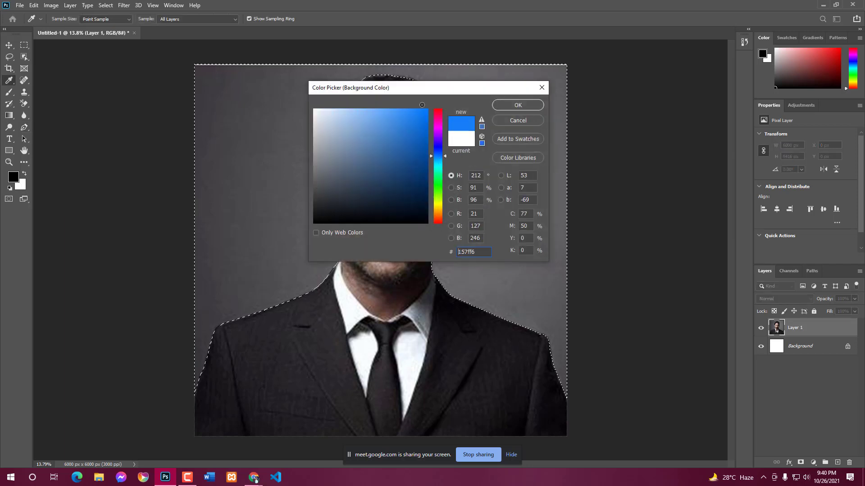
pyautogui.press('p')
pyautogui.click(518, 105)
pyautogui.scroll(-2, 533, 198)
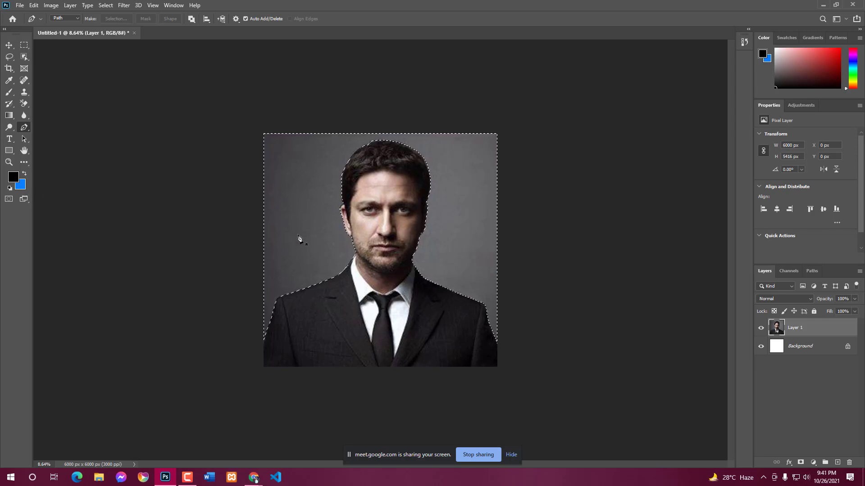
# - Fill the selected area around the man with the blue background colour and deselect
pyautogui.hotkey('ctrl', 'BackSpace')
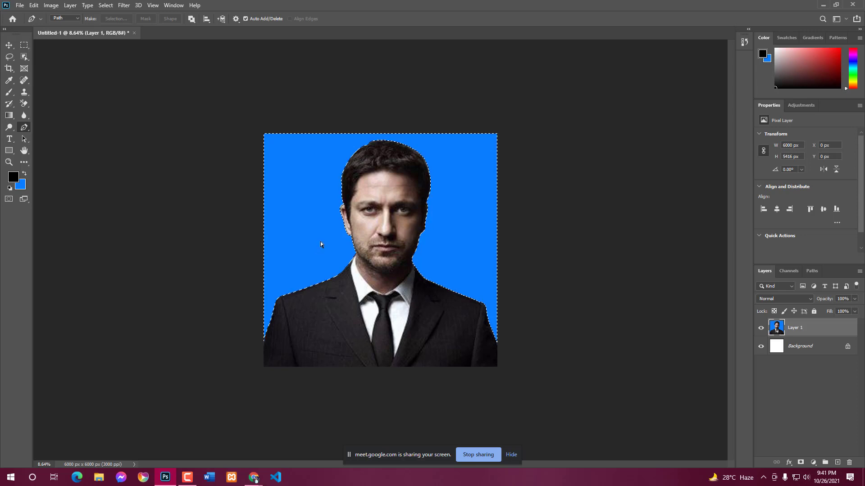
pyautogui.hotkey('ctrl', 'd')
pyautogui.hotkey('ctrl', '+')
pyautogui.hotkey('ctrl', '-')
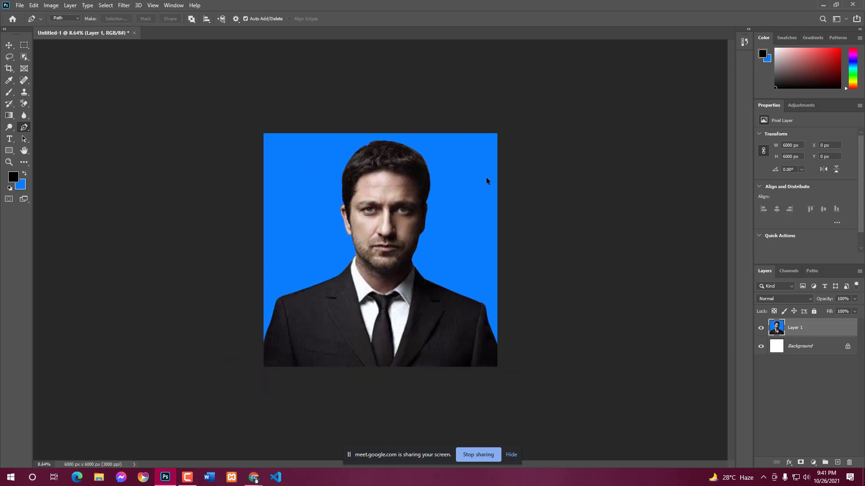
pyautogui.hotkey('ctrl', '+')
pyautogui.hotkey('ctrl', '-')
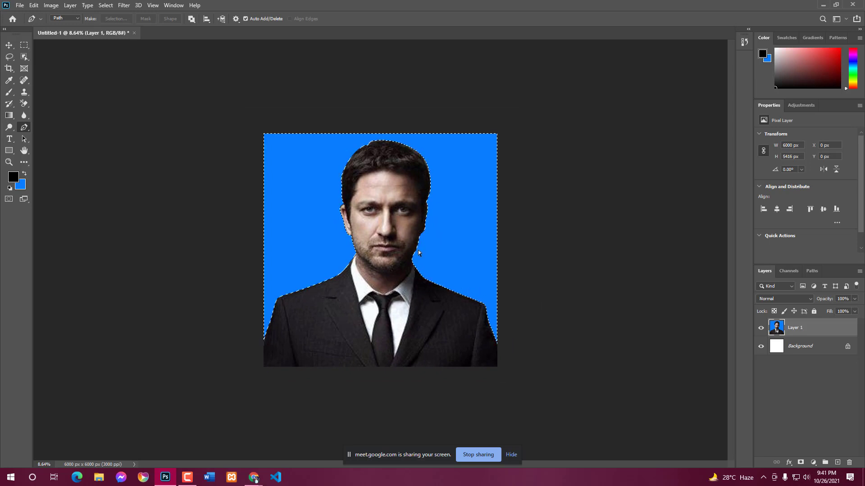
# - Undo the deselection and the blue fill around the man
pyautogui.hotkey('ctrl', 'z')
pyautogui.hotkey('ctrl', 'z')
pyautogui.scroll(3, 418, 253)
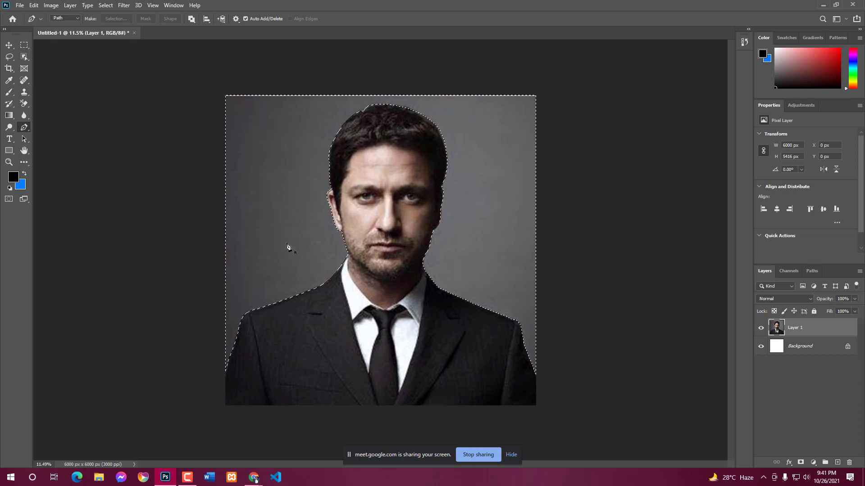
pyautogui.scroll(-1, 247, 278)
pyautogui.scroll(-1, 247, 277)
pyautogui.scroll(2, 726, 358)
# - Invert the selection to the man and add a layer mask to Layer 1 from it
pyautogui.hotkey('ctrl', 'shift', 'i')
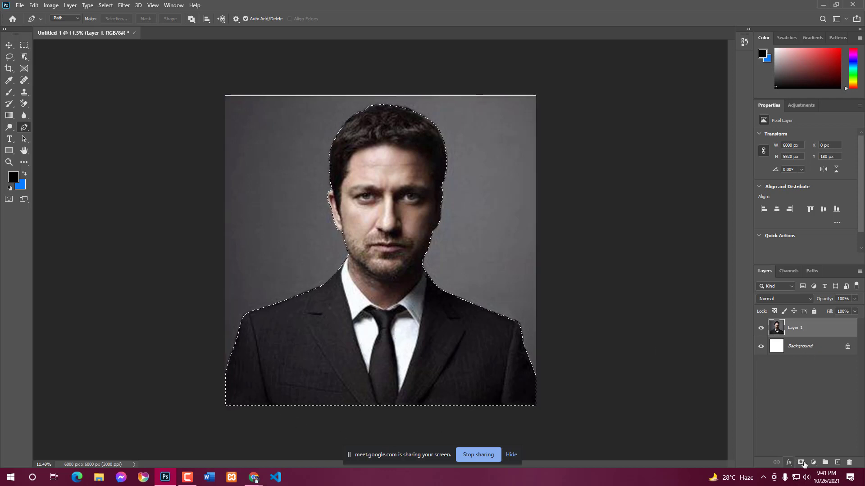
pyautogui.click(801, 464)
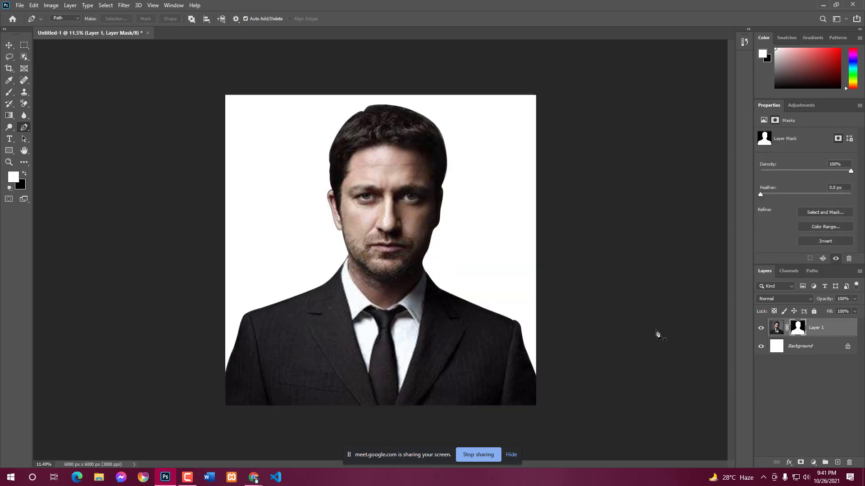
# - Add a Solid Color fill layer in blue 0350ff directly above the Background layer
pyautogui.click(798, 350)
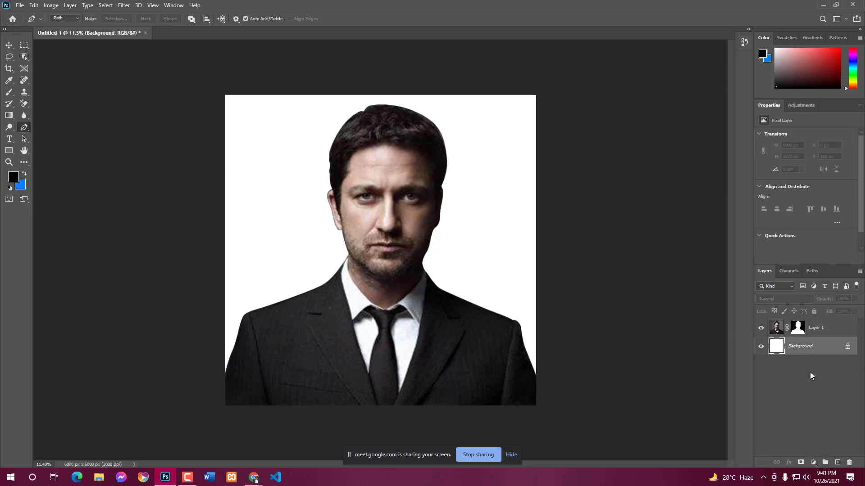
pyautogui.click(813, 463)
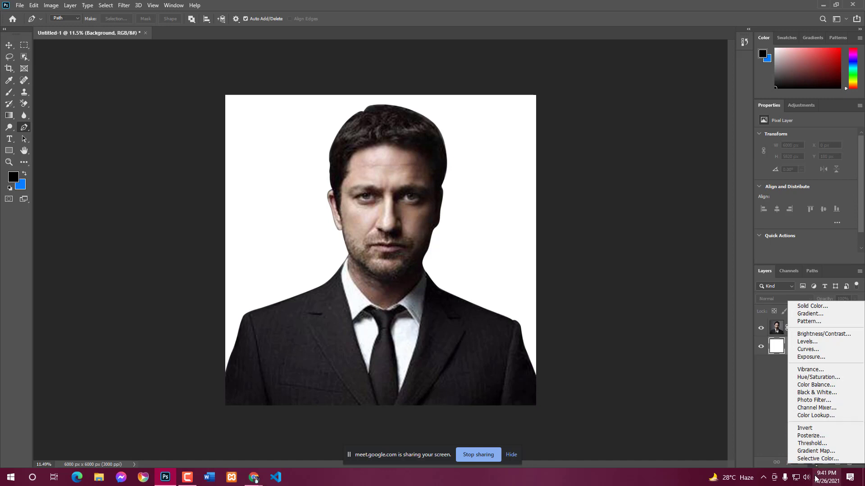
pyautogui.click(791, 466)
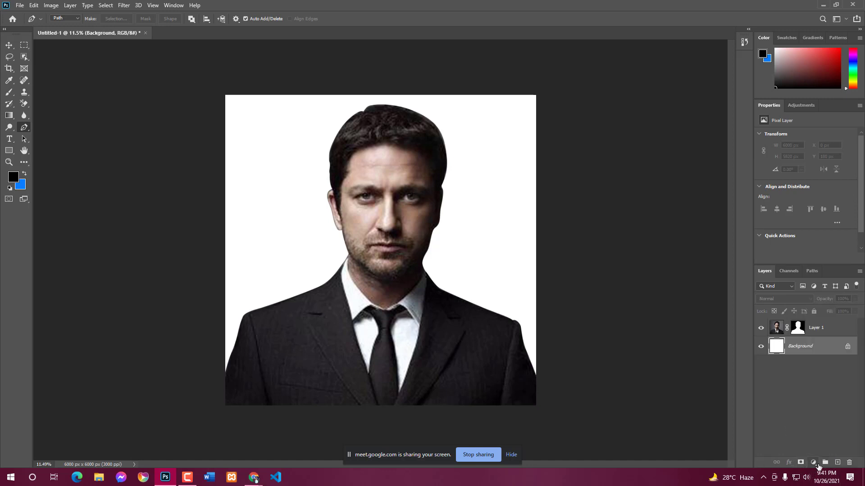
pyautogui.click(816, 465)
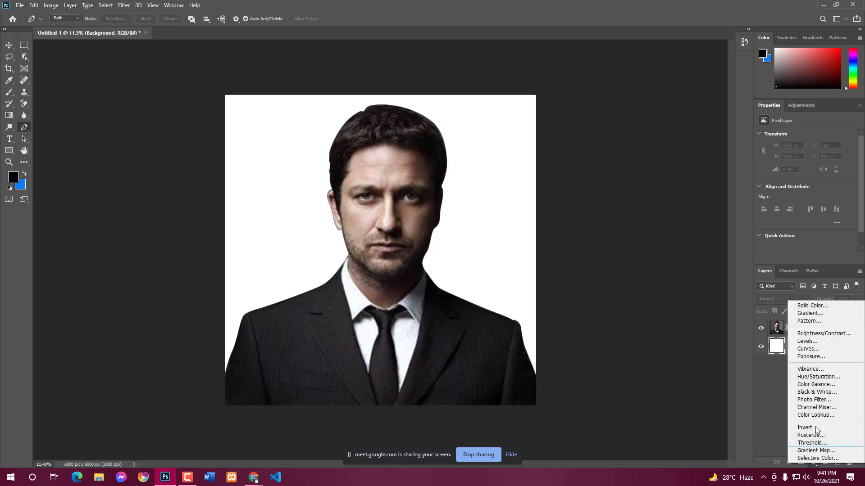
pyautogui.click(804, 304)
pyautogui.moveTo(337, 120)
pyautogui.mouseDown()
pyautogui.moveTo(409, 121)
pyautogui.moveTo(426, 109)
pyautogui.moveTo(438, 153)
pyautogui.mouseUp()
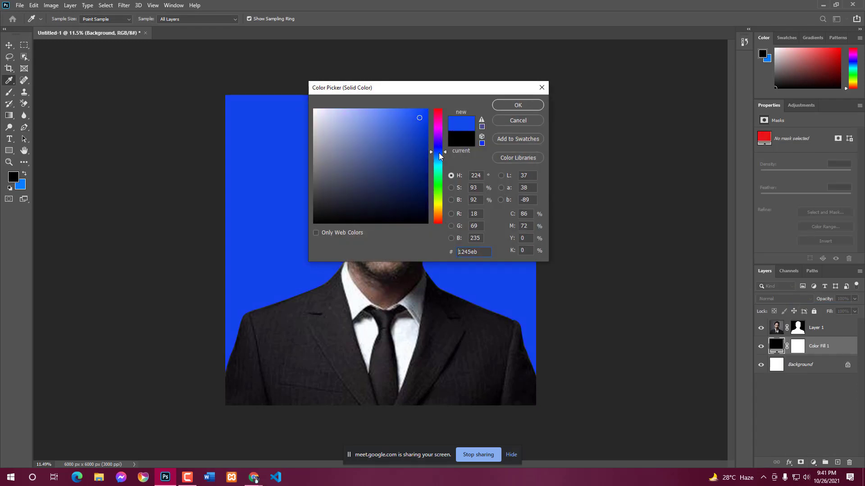
pyautogui.click(517, 105)
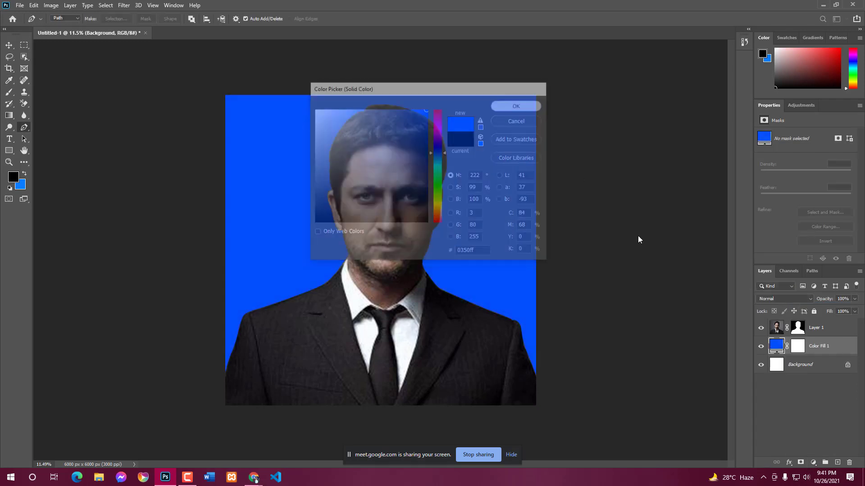
# - Move the blue fill layer above Layer 1, and return Layer 1 to the top of the stack
pyautogui.moveTo(815, 345); pyautogui.dragTo(815, 320)
pyautogui.moveTo(818, 351); pyautogui.dragTo(816, 323)
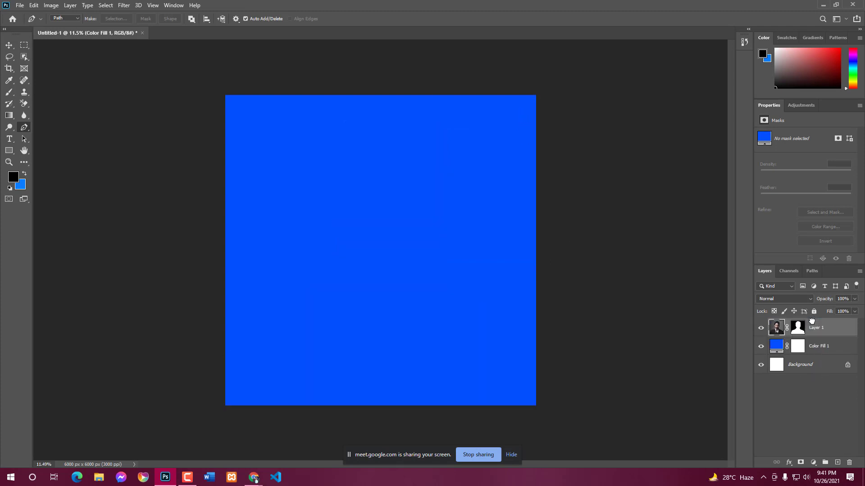
pyautogui.scroll(-2, 379, 236)
pyautogui.scroll(2, 379, 237)
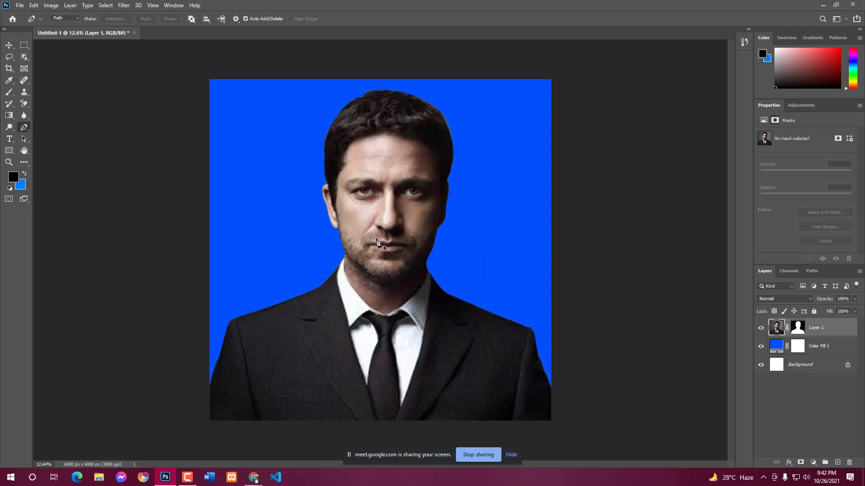
# - Undo the layer reordering, the blue fill layer and the layer mask
pyautogui.hotkey('ctrl', 'z')
pyautogui.hotkey('ctrl', 'z')
pyautogui.hotkey('ctrl', 'z')
pyautogui.hotkey('ctrl', 'z')
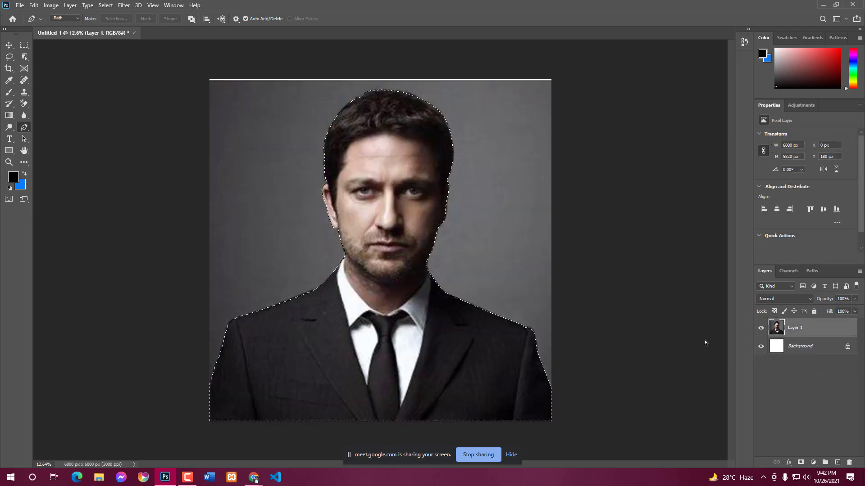
# - Try inverting the selection and copying the area around the man onto a new layer
pyautogui.hotkey('ctrl', 'shift', 'i')
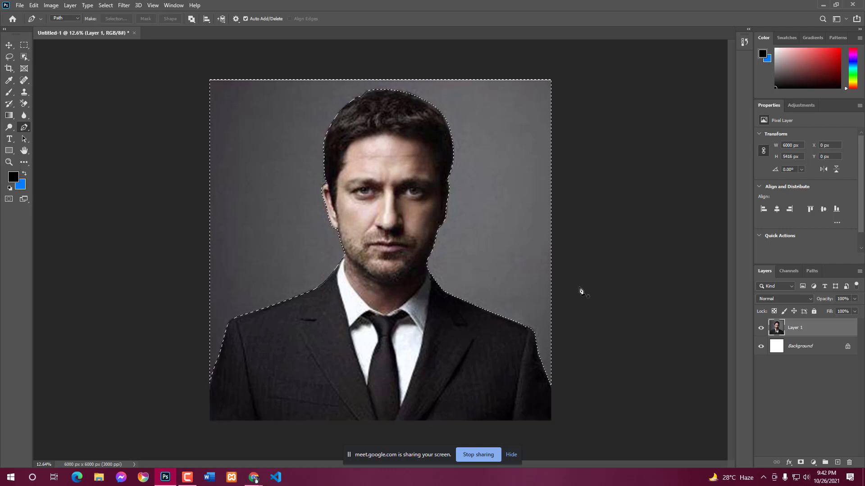
pyautogui.hotkey('shift', 'F6')
pyautogui.scroll(1, 568, 237)
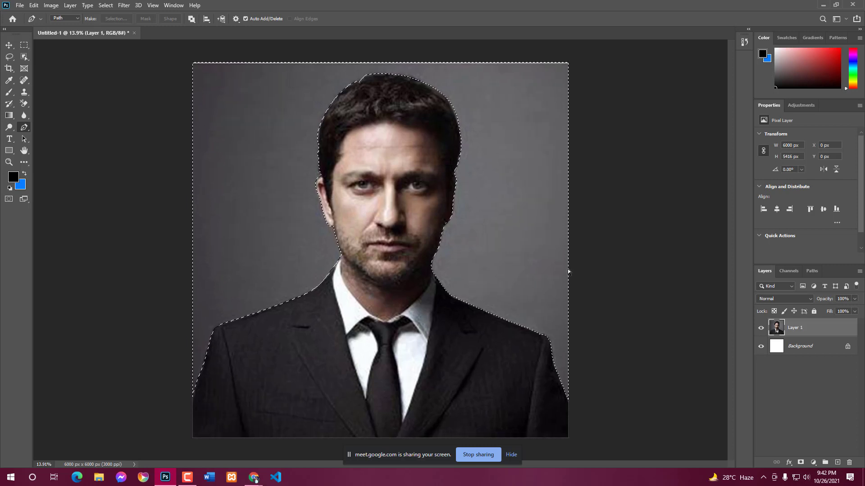
pyautogui.hotkey('ctrl', 'j')
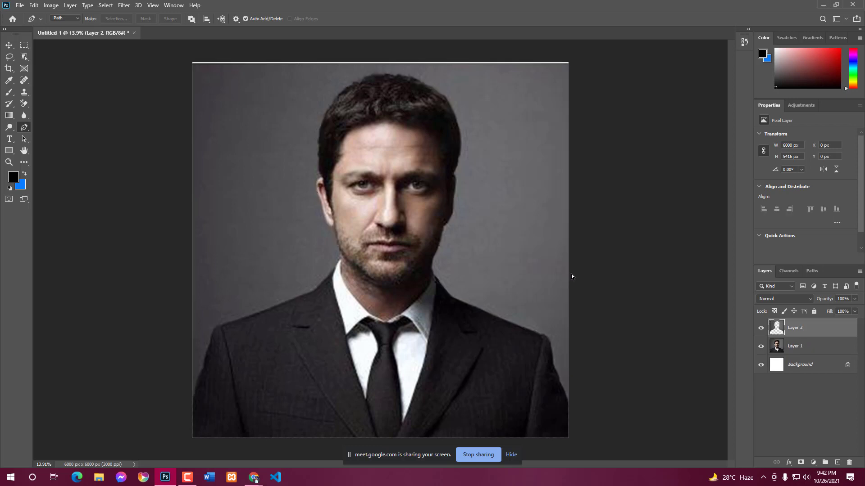
pyautogui.hotkey('ctrl', 'z')
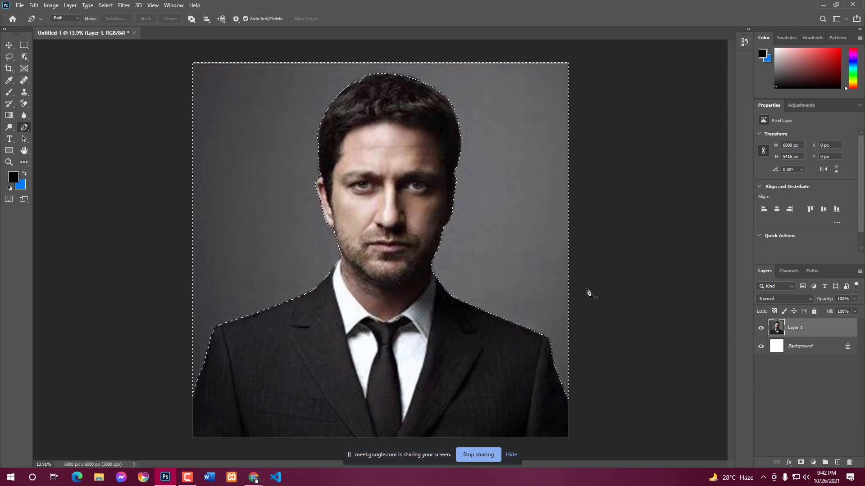
# - Invert the selection back to the man and copy him onto a new layer
pyautogui.hotkey('ctrl', 'shift', 'i')
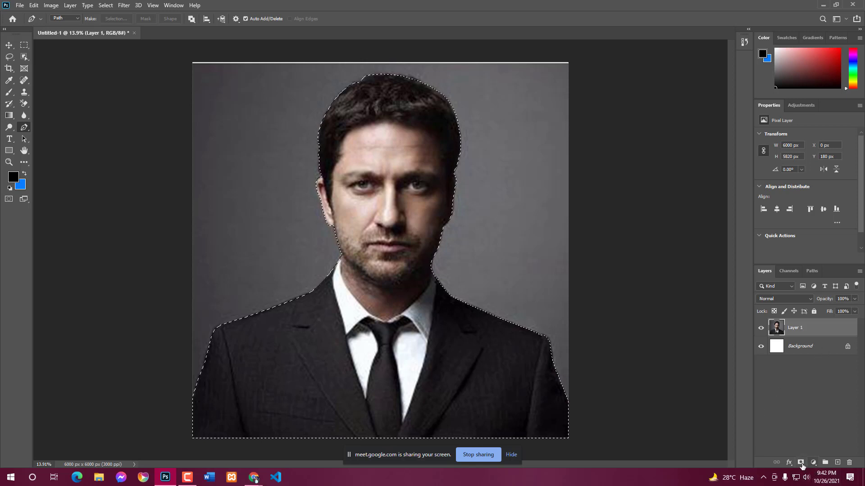
pyautogui.hotkey('ctrl', 'j')
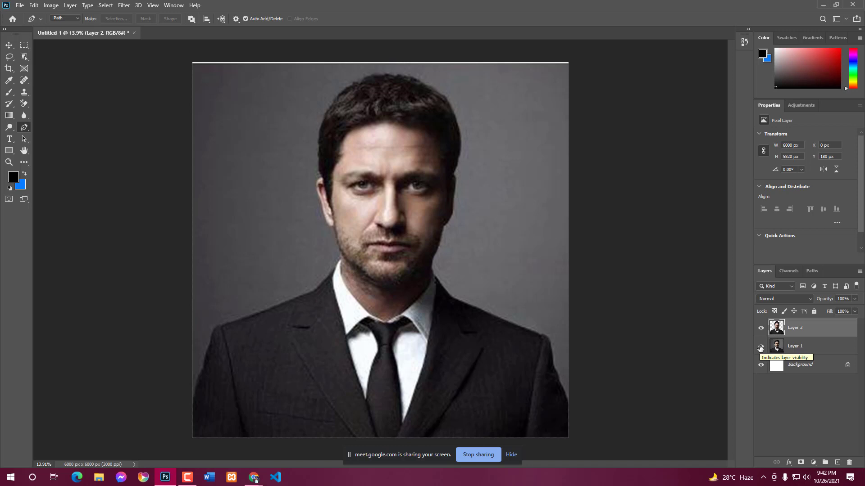
# - Add a solid color fill layer in blue #1200ff directly above the Background layer
pyautogui.click(761, 347)
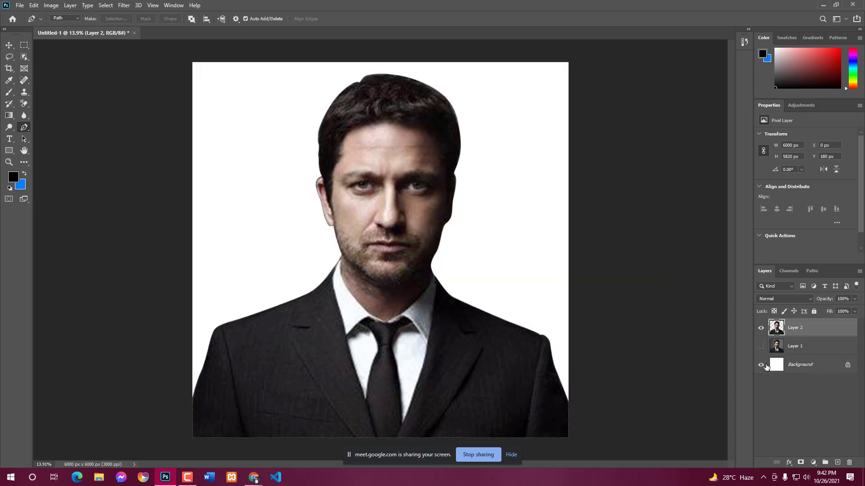
pyautogui.click(761, 347)
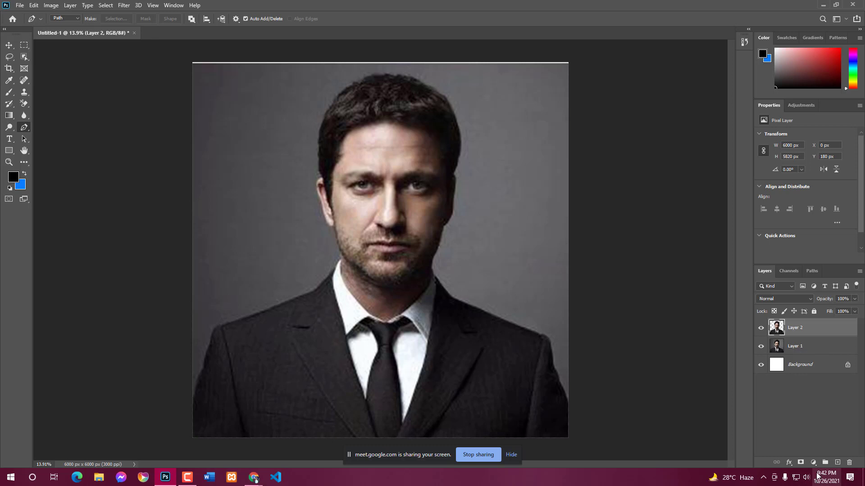
pyautogui.click(804, 365)
pyautogui.click(814, 462)
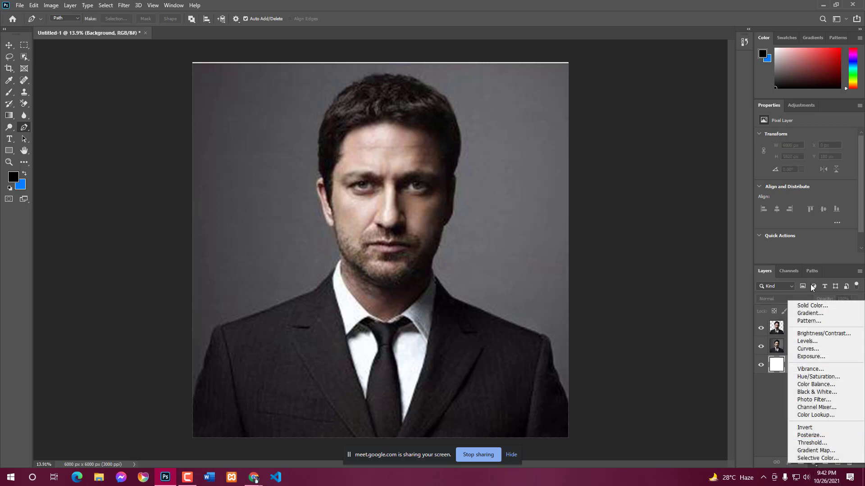
pyautogui.click(812, 305)
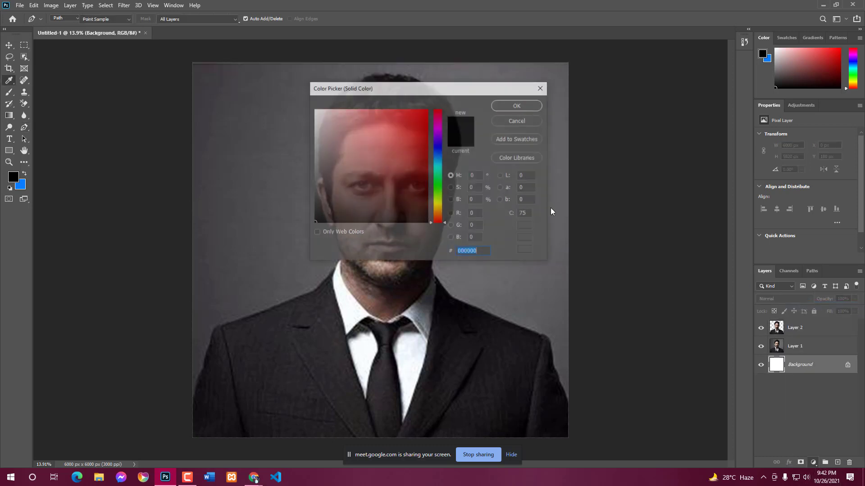
pyautogui.click(438, 146)
pyautogui.click(427, 109)
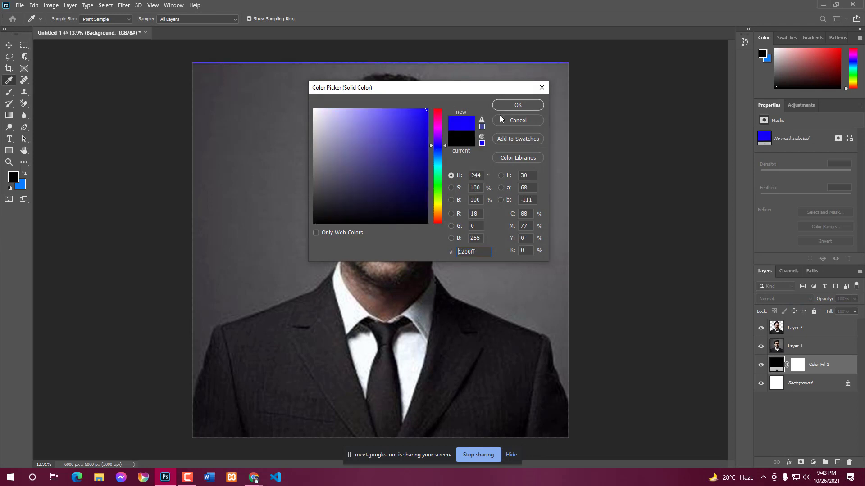
pyautogui.click(518, 105)
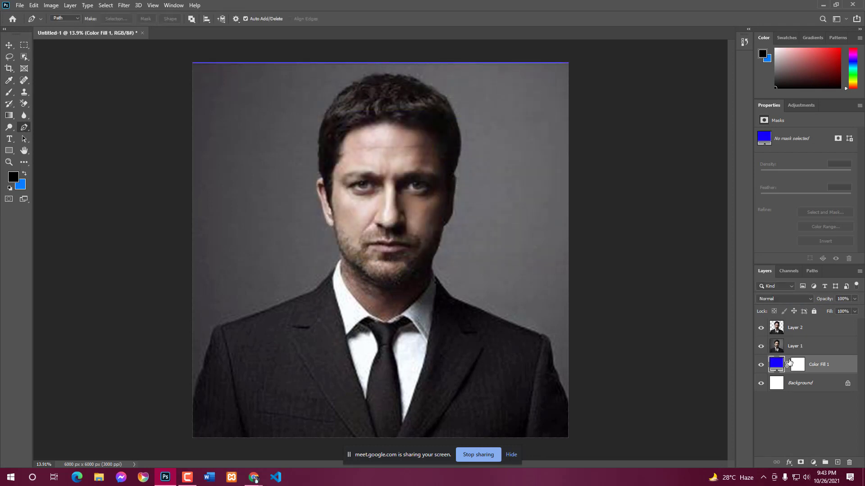
# - Toggle the visibility of Layer 1 and the fill layer to compare the cutout against blue and white
pyautogui.click(761, 347)
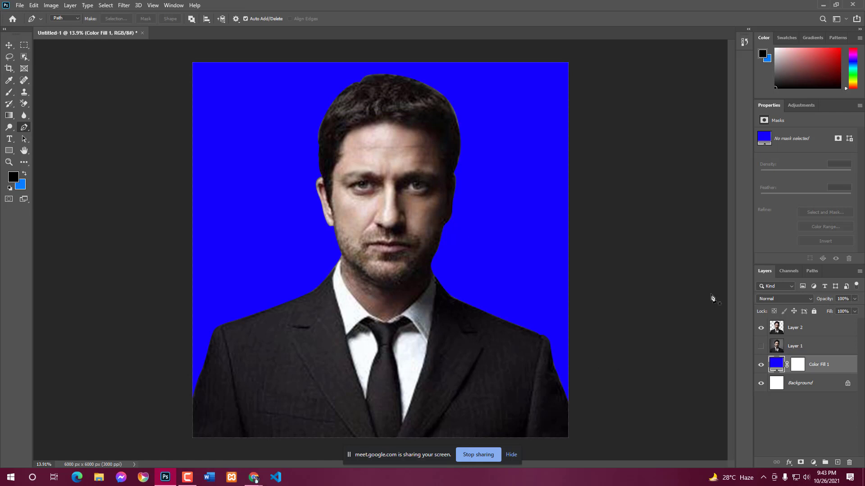
pyautogui.click(760, 346)
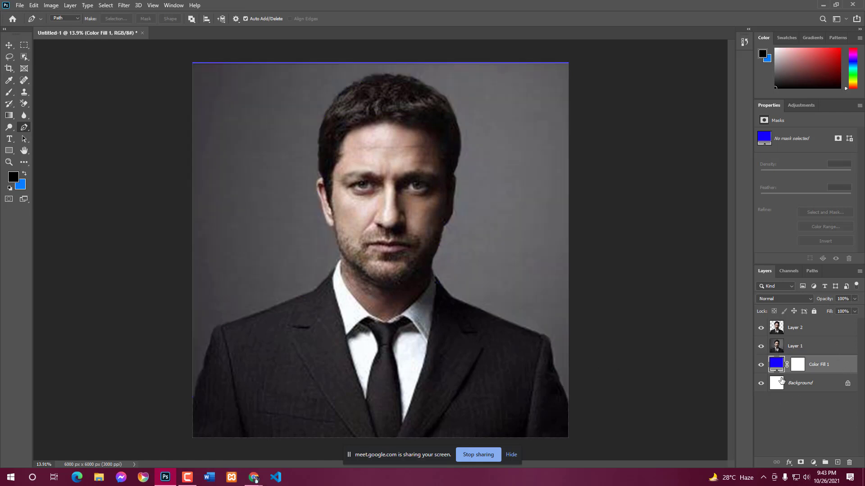
pyautogui.click(760, 349)
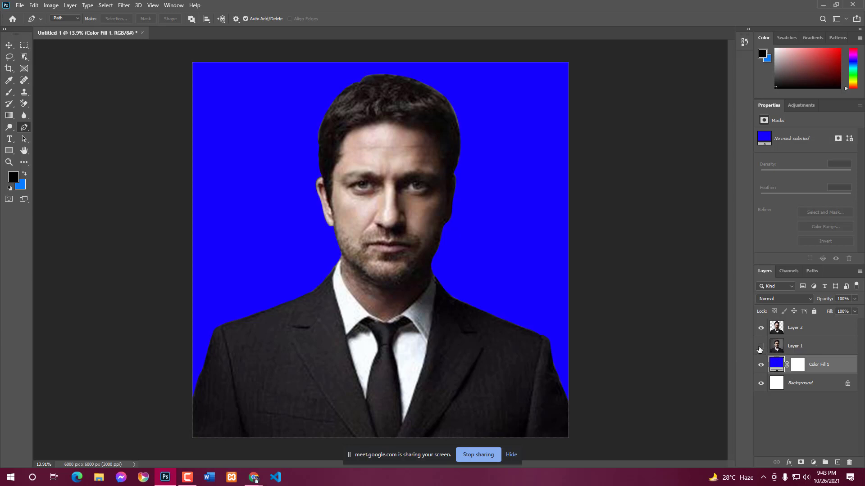
pyautogui.click(761, 349)
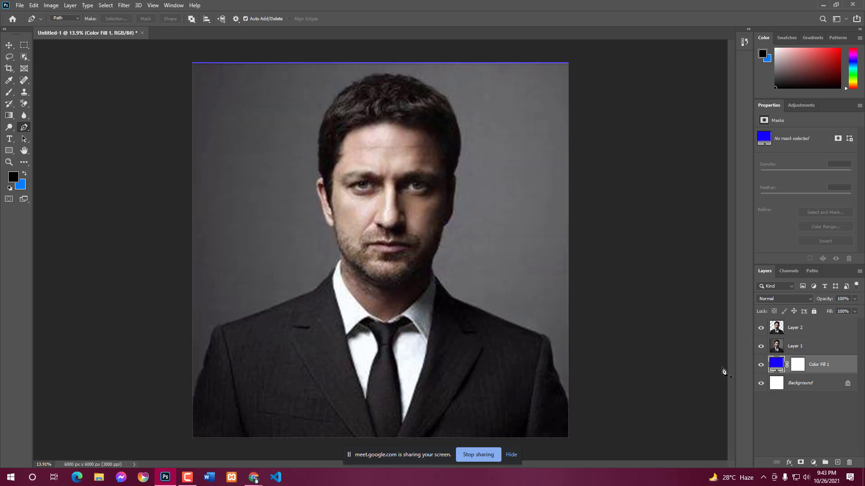
pyautogui.click(764, 367)
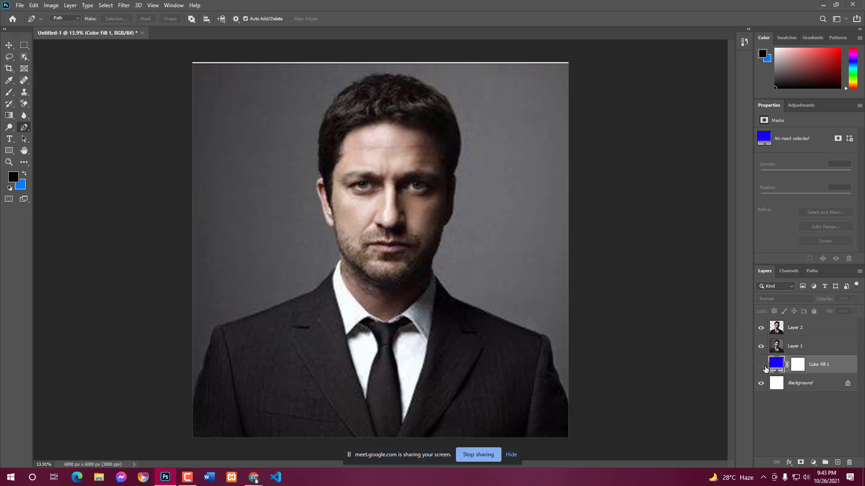
pyautogui.click(761, 348)
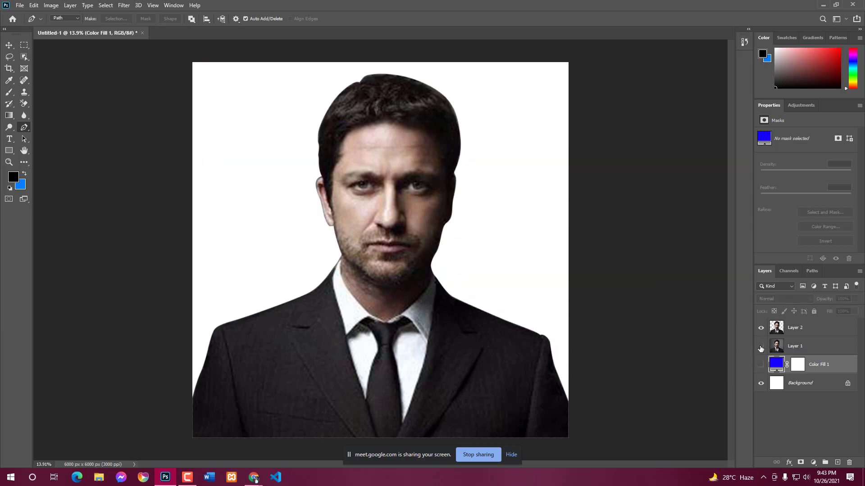
pyautogui.click(760, 347)
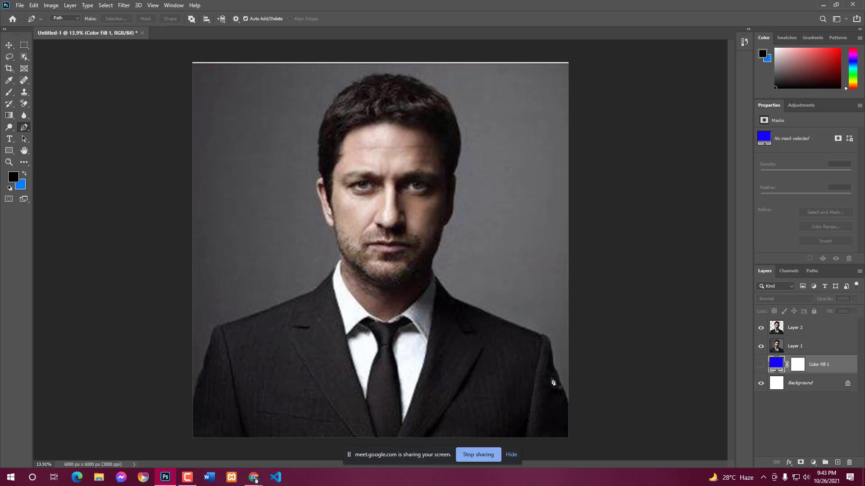
# - Switch to Chrome and search Google for "tile background"
pyautogui.moveTo(254, 476)
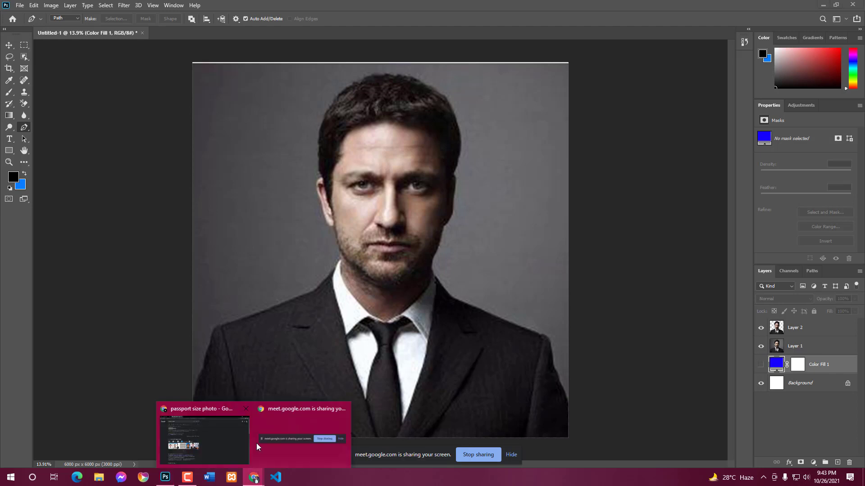
pyautogui.click(222, 420)
pyautogui.tripleClick(178, 57)
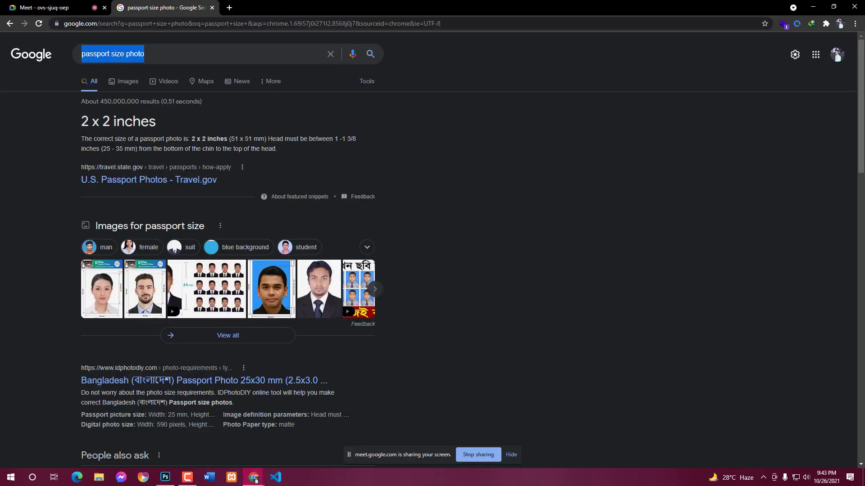
pyautogui.press('BackSpace')
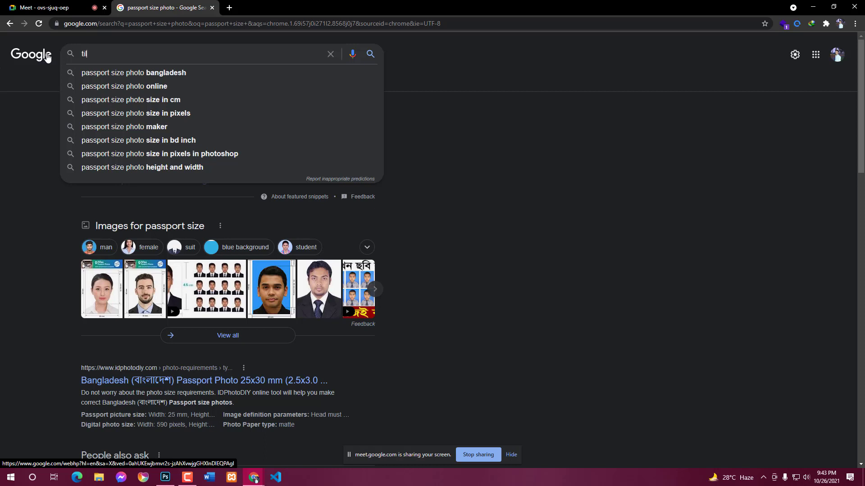
pyautogui.write('tile background')
pyautogui.press('Return')
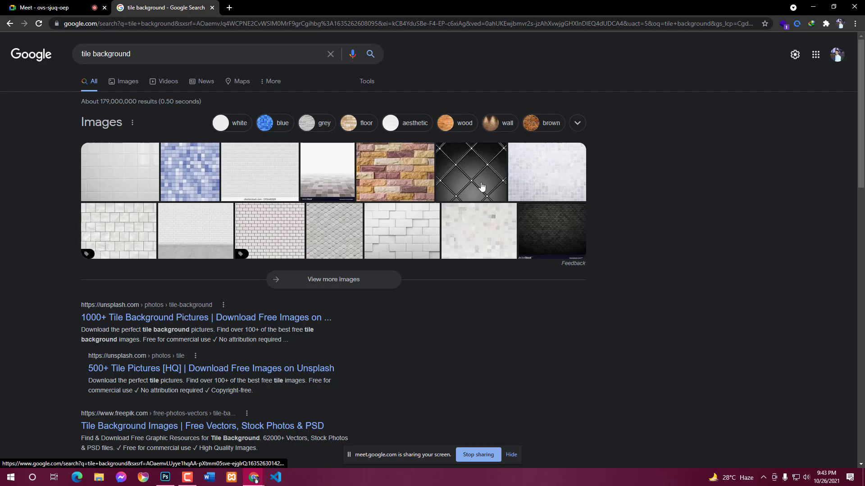
# - Open the sand stone wall brick tile picture in the image results and copy the image
pyautogui.click(555, 241)
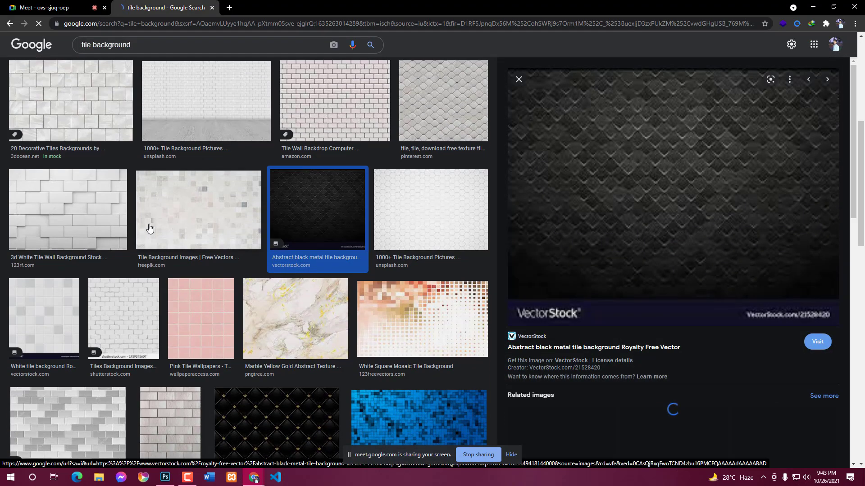
pyautogui.scroll(3, 141, 227)
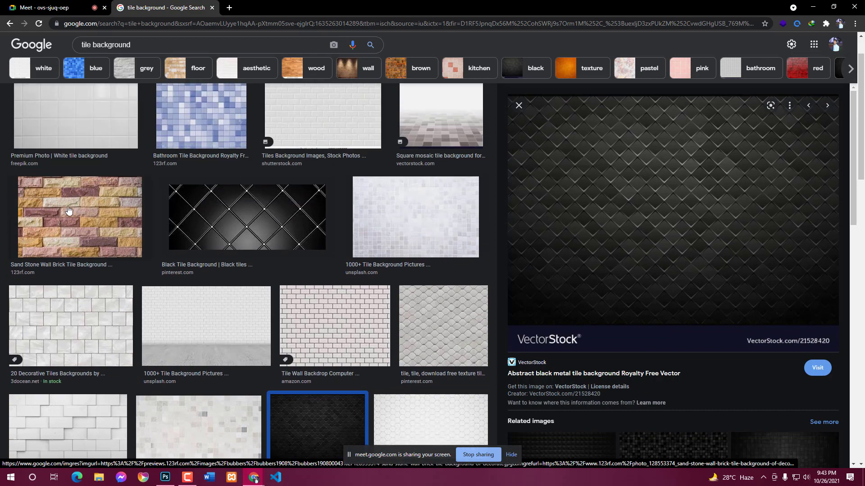
pyautogui.click(68, 215)
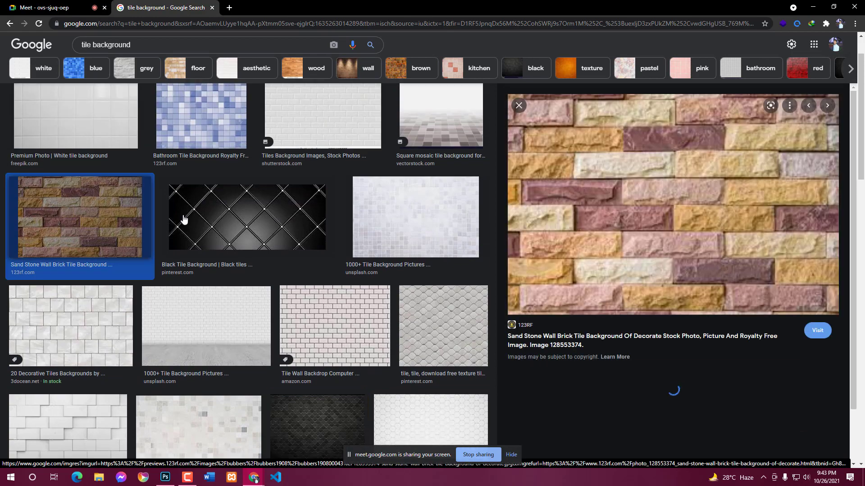
pyautogui.rightClick(664, 191)
pyautogui.click(695, 306)
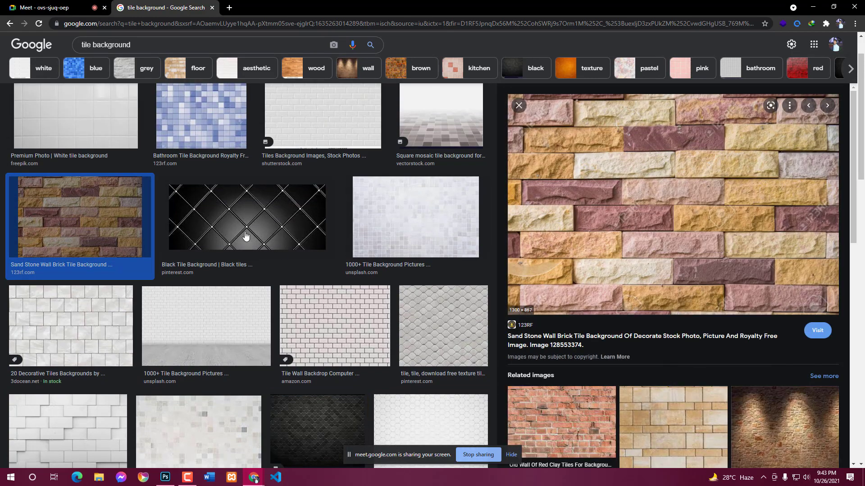
# - Switch back to Photoshop and paste the brick image above the Background in place of the blue fill layer
pyautogui.click(166, 477)
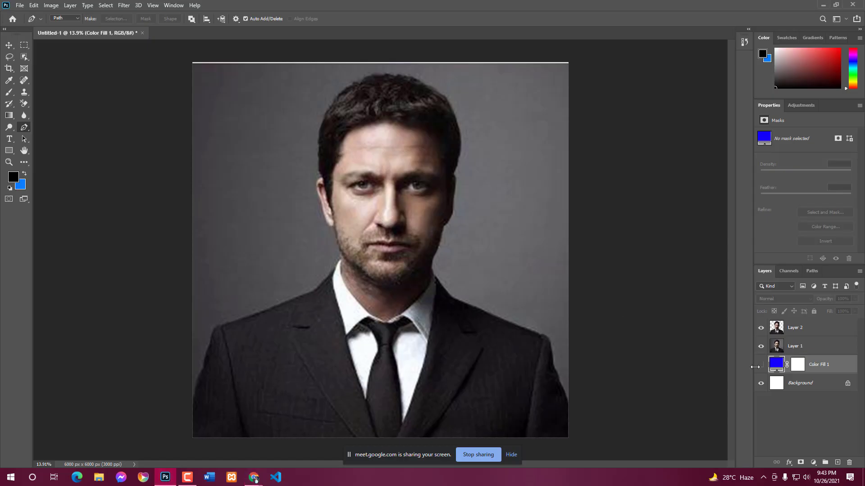
pyautogui.click(761, 364)
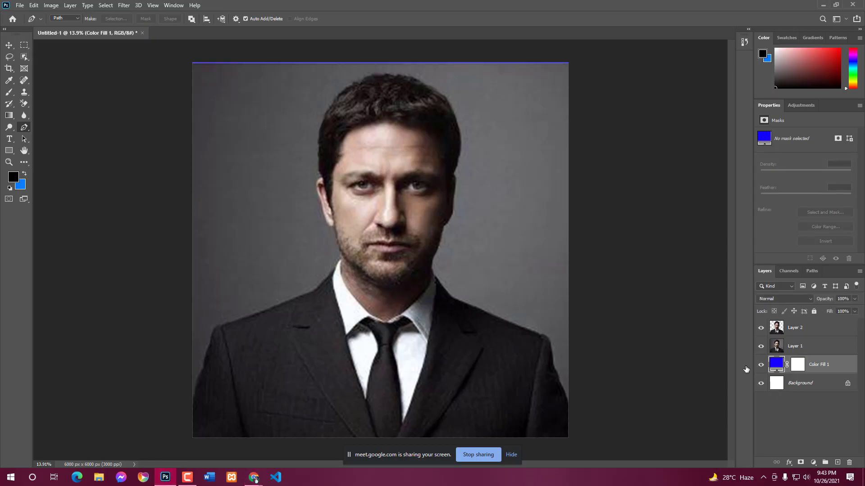
pyautogui.hotkey('ctrl', 'v')
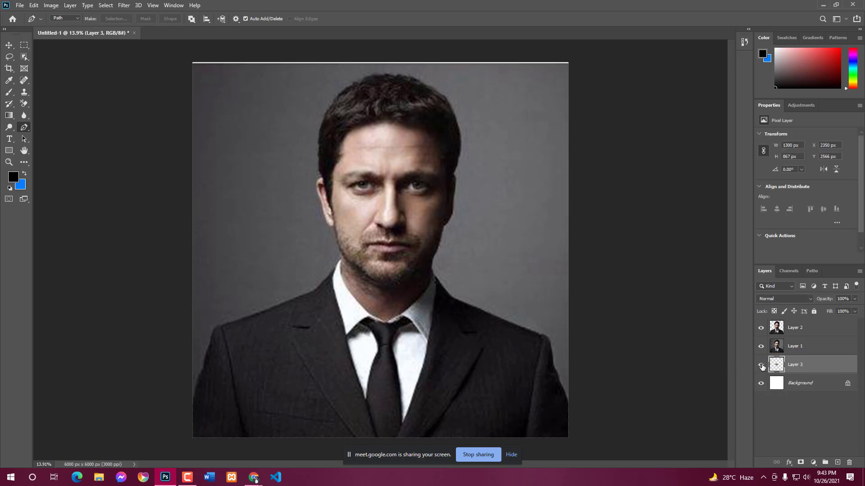
# - Hide Layer 1 and delete the pasted brick image layer above the Background
pyautogui.click(761, 364)
pyautogui.click(761, 346)
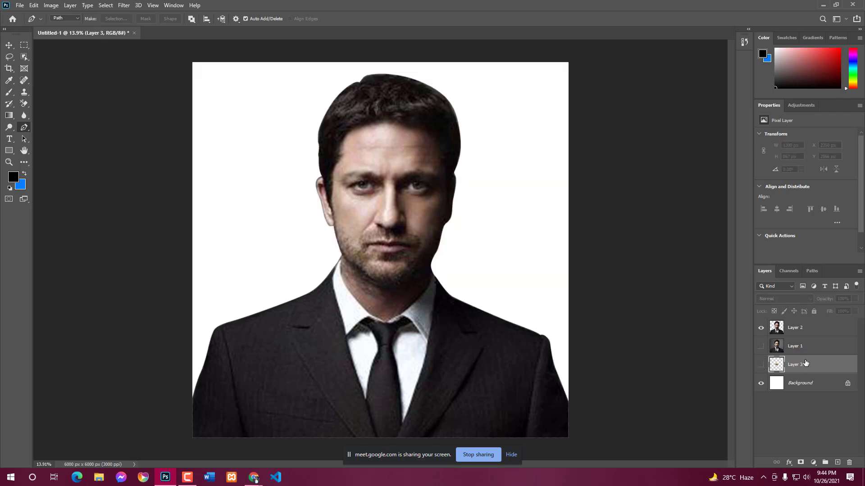
pyautogui.press('Delete')
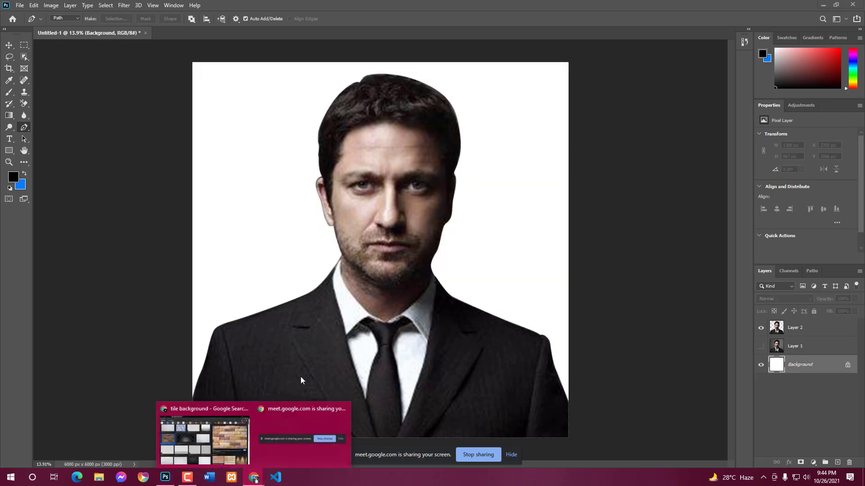
# - Copy the sand stone brick image again from Chrome and return to Photoshop
pyautogui.click(227, 439)
pyautogui.rightClick(606, 167)
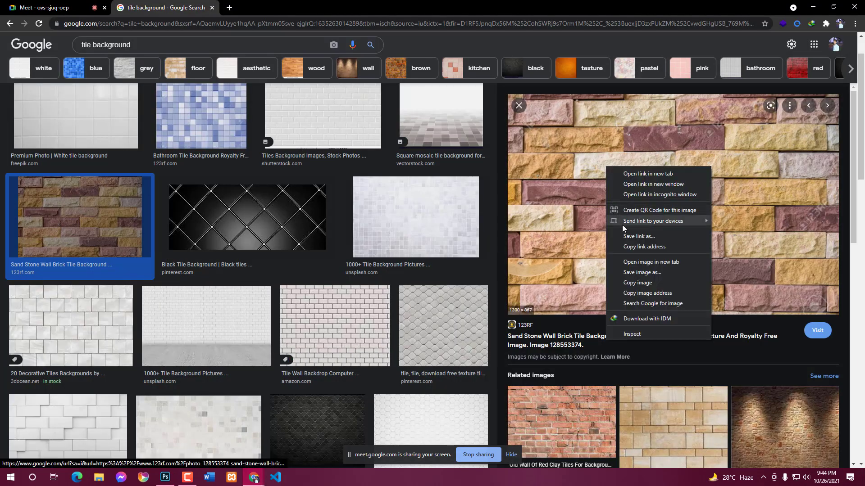
pyautogui.click(632, 283)
pyautogui.click(165, 478)
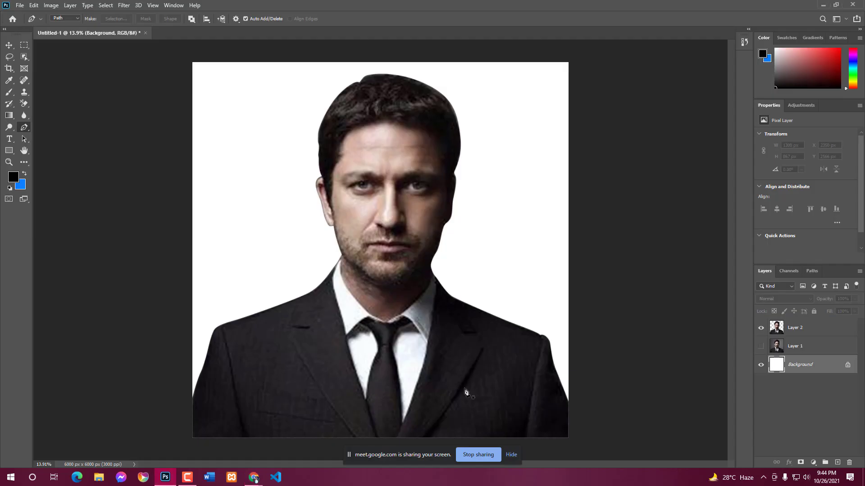
pyautogui.click(625, 293)
pyautogui.click(523, 286)
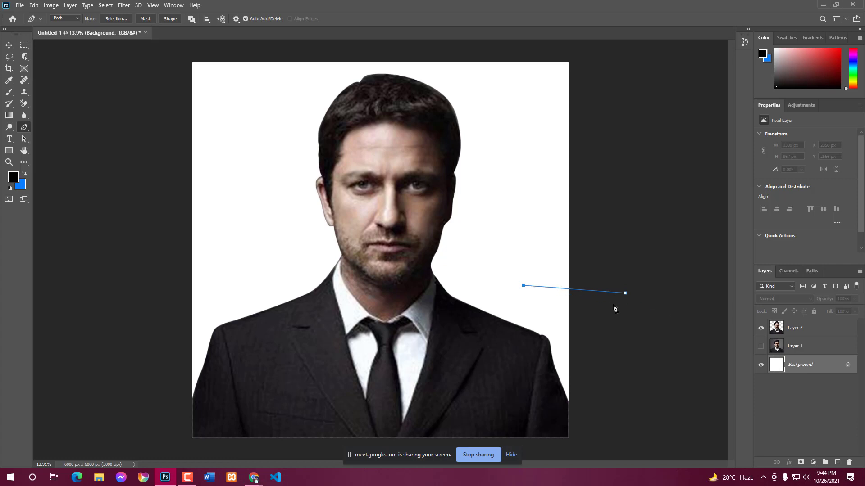
pyautogui.hotkey('ctrl', 'z')
pyautogui.hotkey('ctrl', 'z')
# - Show Layer 1 again and paste the brick image onto a new layer directly above it, with the Move tool active
pyautogui.click(8, 46)
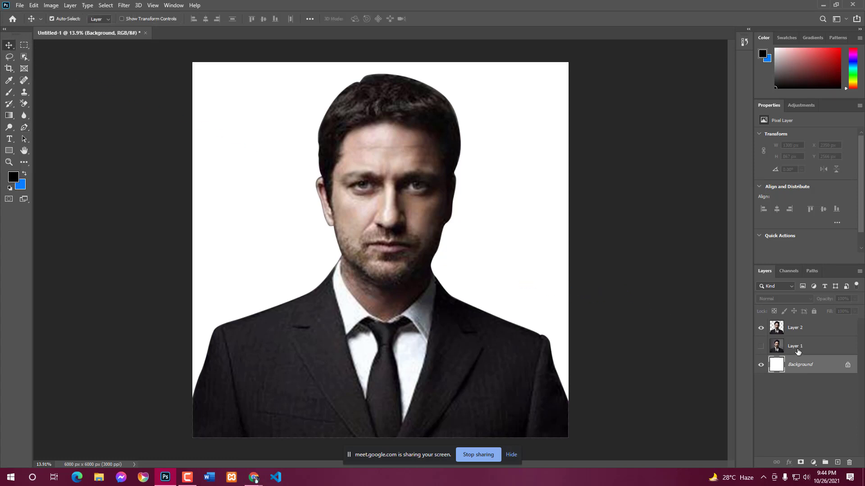
pyautogui.click(792, 349)
pyautogui.click(761, 346)
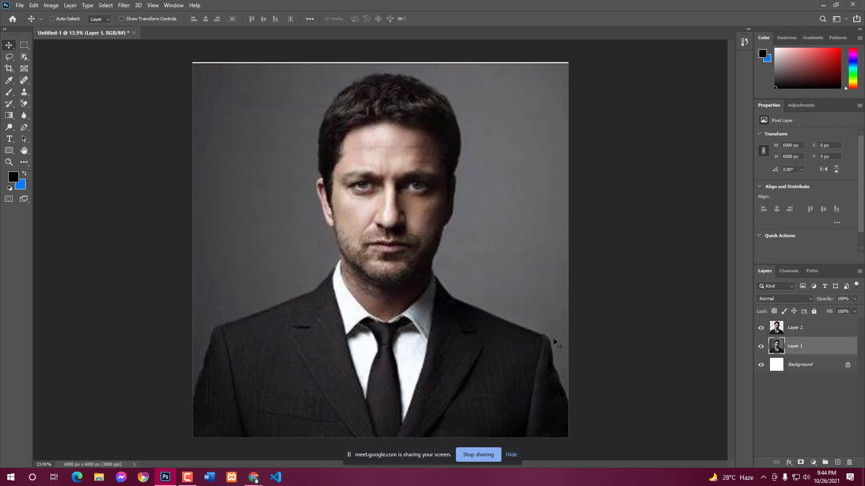
pyautogui.hotkey('ctrl', 'shift', 'alt', 'n')
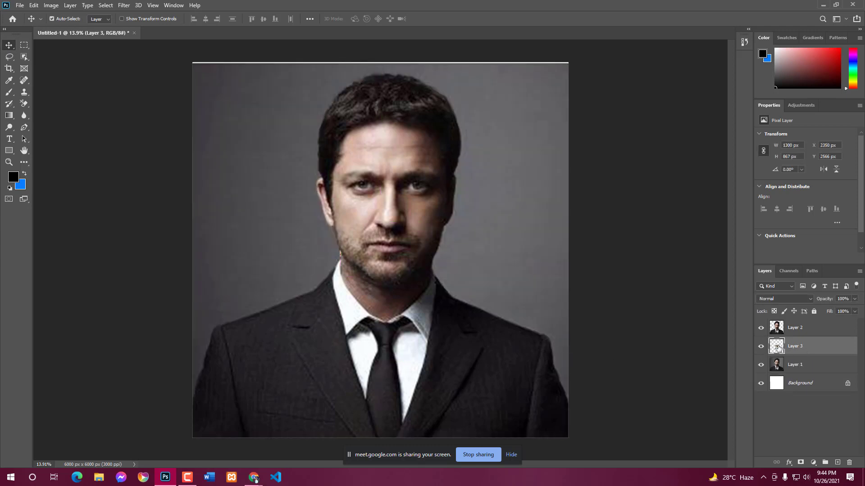
# - Toggle Layer 2's visibility to check the brick image beneath it, leaving Layer 2 hidden
pyautogui.click(761, 329)
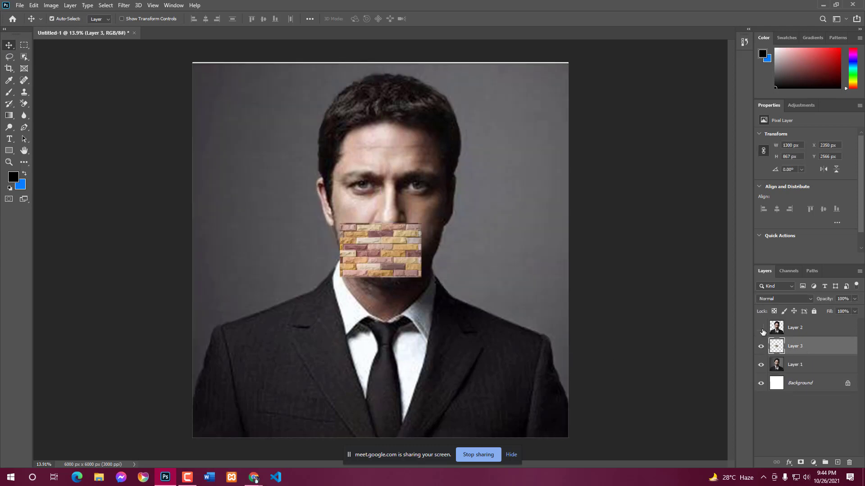
pyautogui.click(761, 330)
pyautogui.click(761, 329)
pyautogui.click(761, 328)
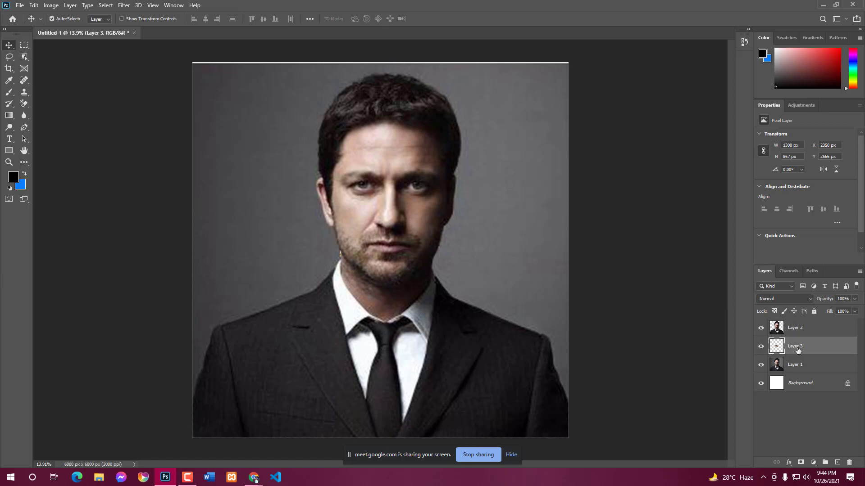
pyautogui.moveTo(797, 350)
pyautogui.mouseDown()
pyautogui.moveTo(800, 366)
pyautogui.moveTo(801, 337)
pyautogui.mouseUp()
pyautogui.click(761, 328)
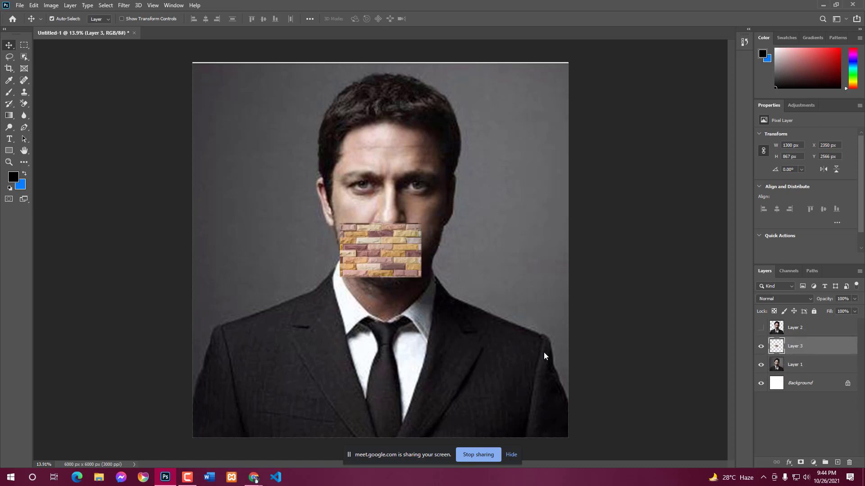
# - Show Layer 2 again and move the brick image layer above it in the layer stack
pyautogui.click(761, 329)
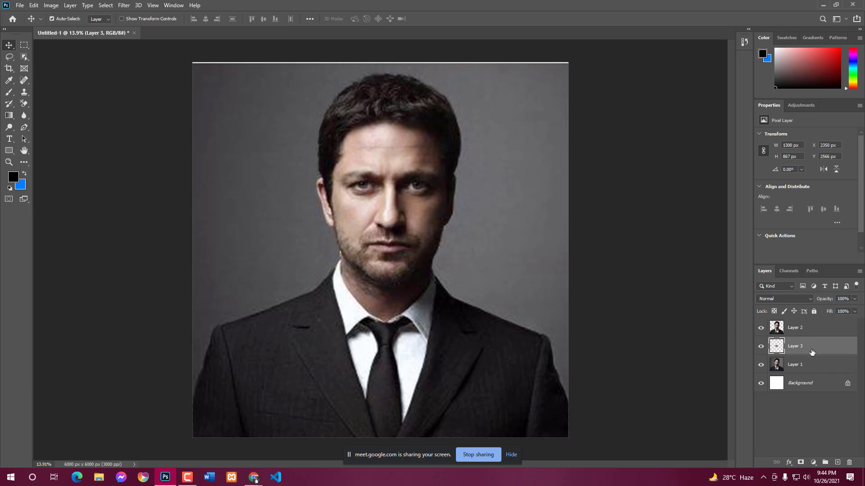
pyautogui.moveTo(806, 350); pyautogui.dragTo(802, 322)
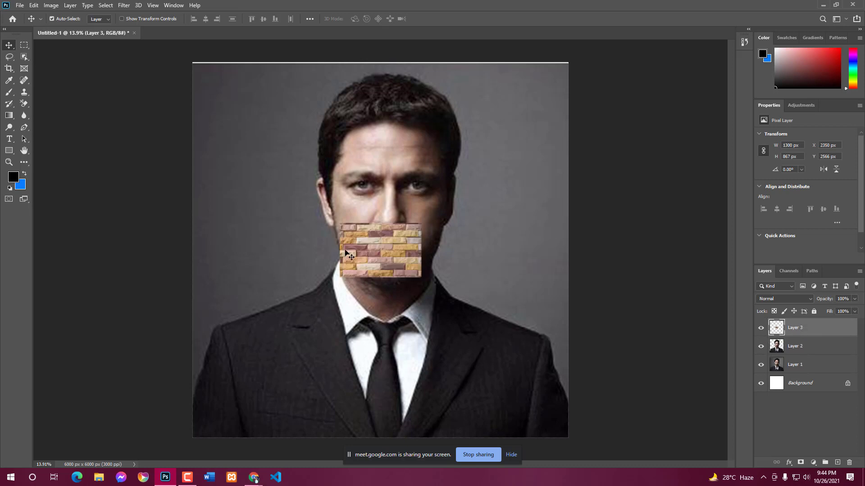
# - Reposition the small brick image over the lower part of the man's face
pyautogui.moveTo(385, 267); pyautogui.dragTo(344, 271)
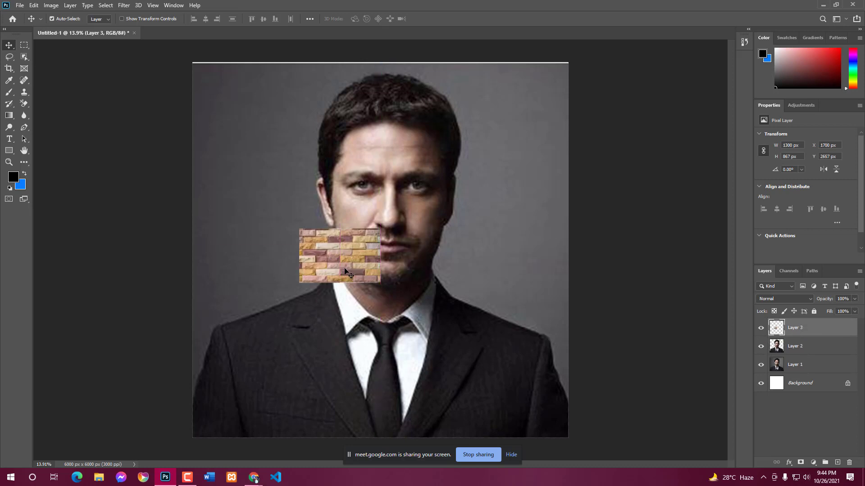
pyautogui.hotkey('ctrl', 't')
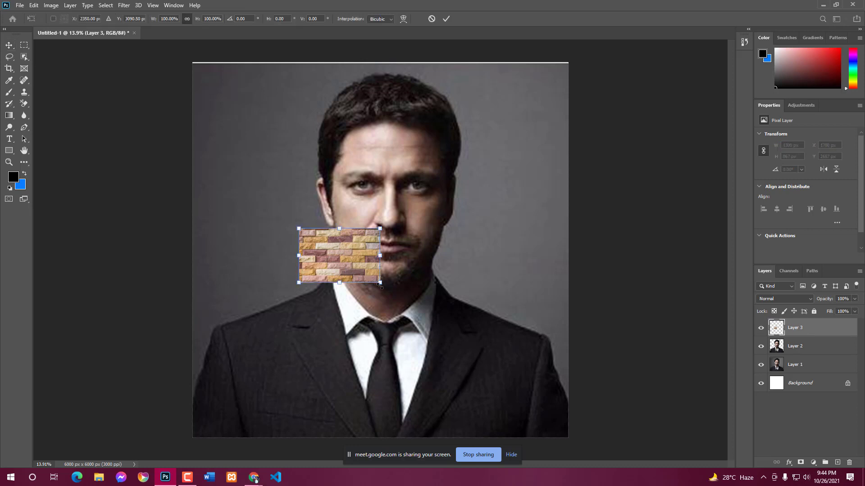
pyautogui.press('Return')
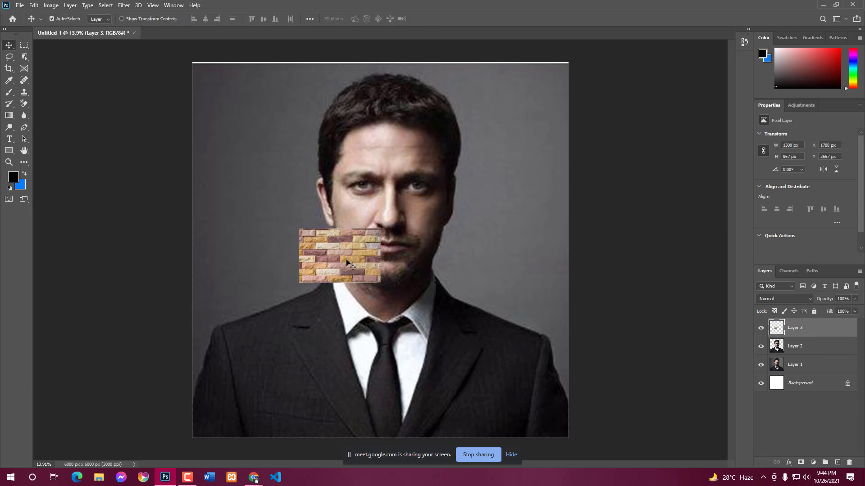
pyautogui.moveTo(348, 263); pyautogui.dragTo(380, 252)
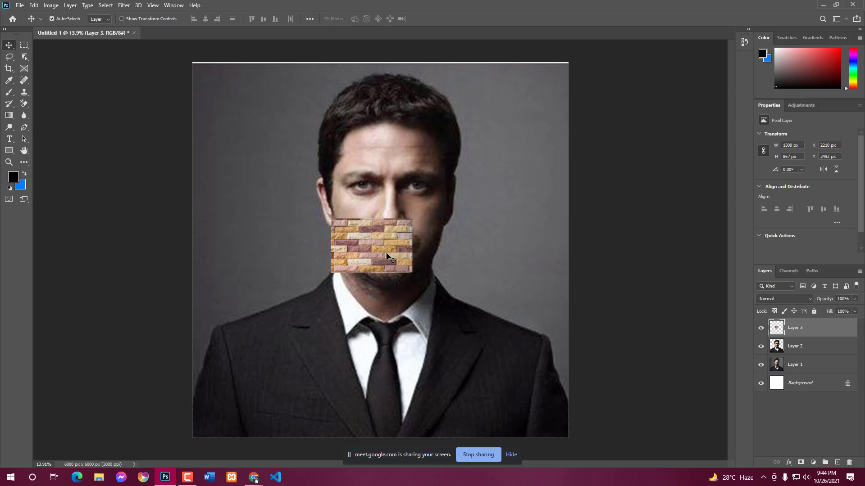
# - Enlarge the brick image to about 11130 x 5221 px and align it with the canvas's upper edge, spanning the full width
pyautogui.press('ctrl')
pyautogui.hotkey('ctrl', 't')
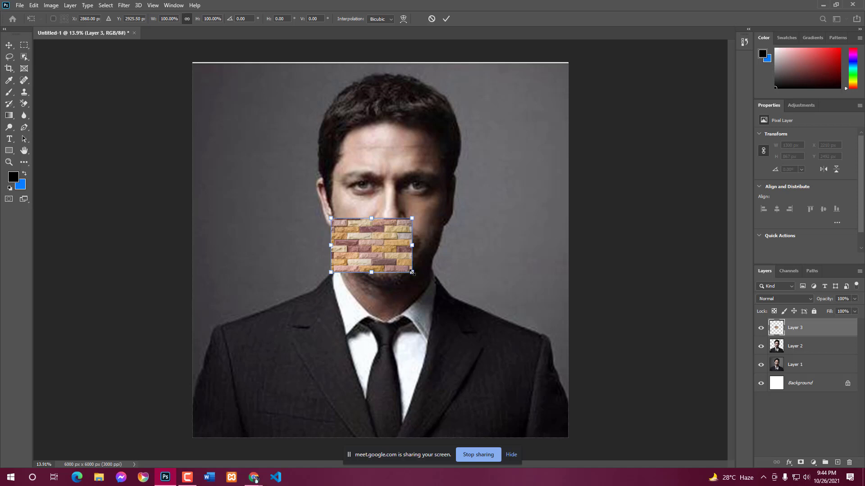
pyautogui.moveTo(412, 272); pyautogui.dragTo(721, 408)
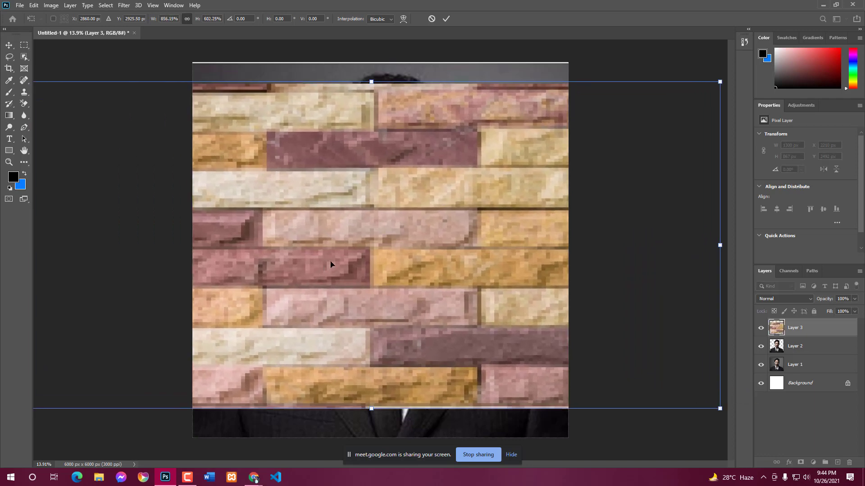
pyautogui.scroll(-2, 331, 265)
pyautogui.moveTo(371, 279); pyautogui.dragTo(370, 261)
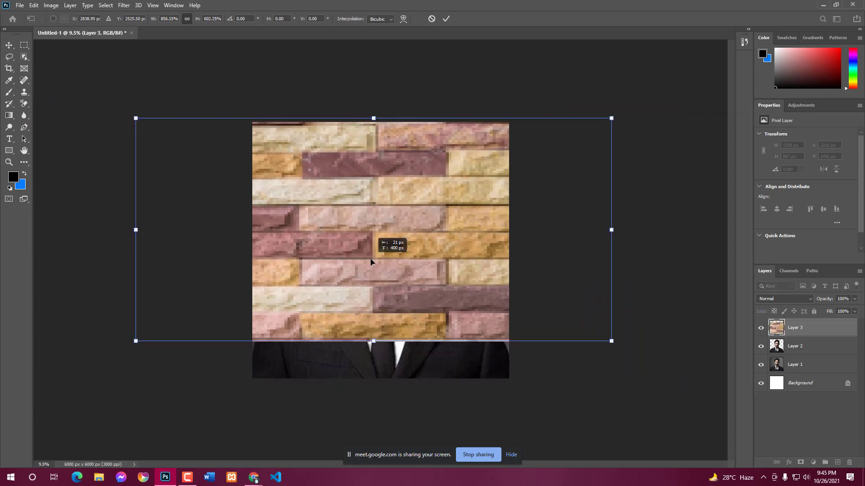
pyautogui.press('Return')
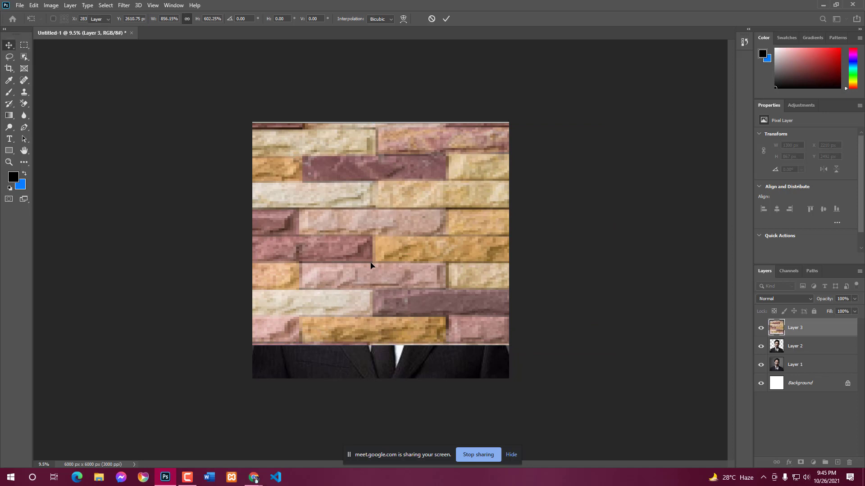
pyautogui.scroll(-2, 366, 259)
pyautogui.scroll(2, 345, 266)
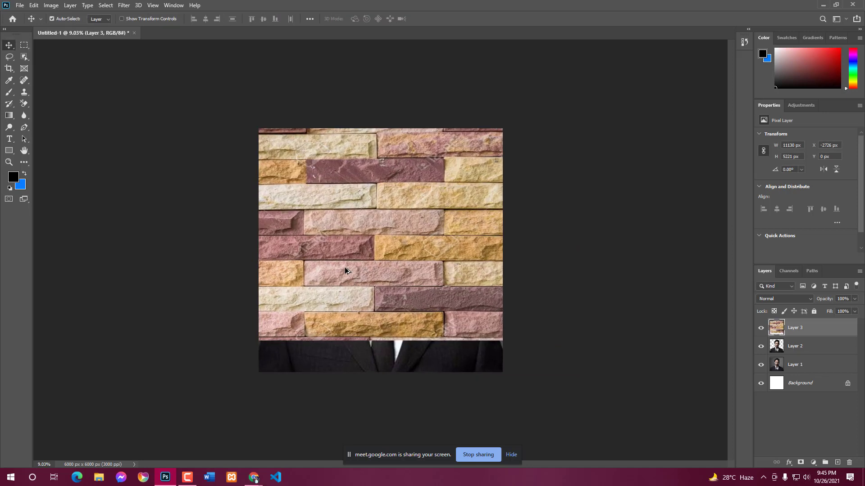
pyautogui.scroll(-1, 344, 266)
pyautogui.moveTo(353, 269)
pyautogui.mouseDown()
pyautogui.moveTo(373, 268)
pyautogui.moveTo(364, 268)
pyautogui.mouseUp()
pyautogui.scroll(-1, 364, 267)
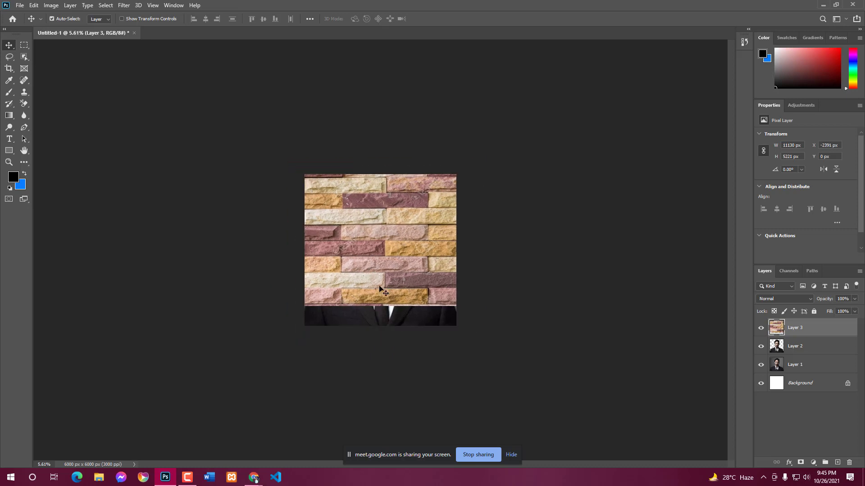
# - Move Layer 2 above the brick image layer so the man's cutout is in front of the bricks
pyautogui.click(793, 352)
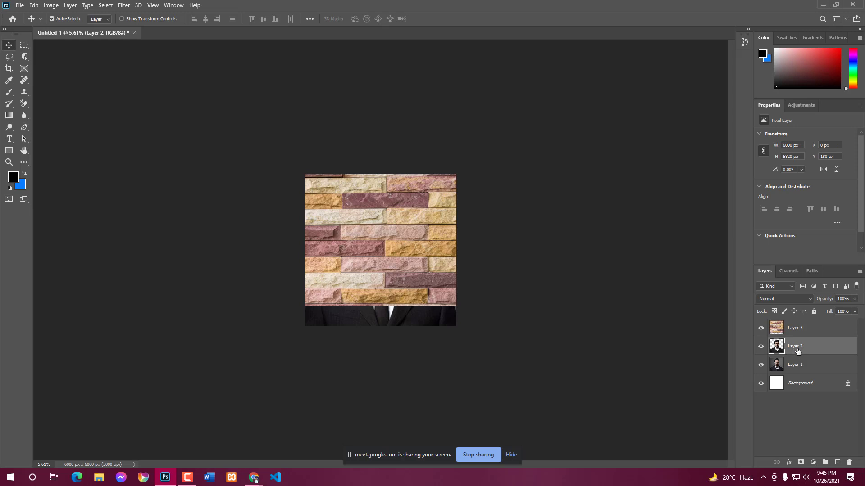
pyautogui.moveTo(807, 351); pyautogui.dragTo(803, 327)
pyautogui.scroll(-1, 360, 229)
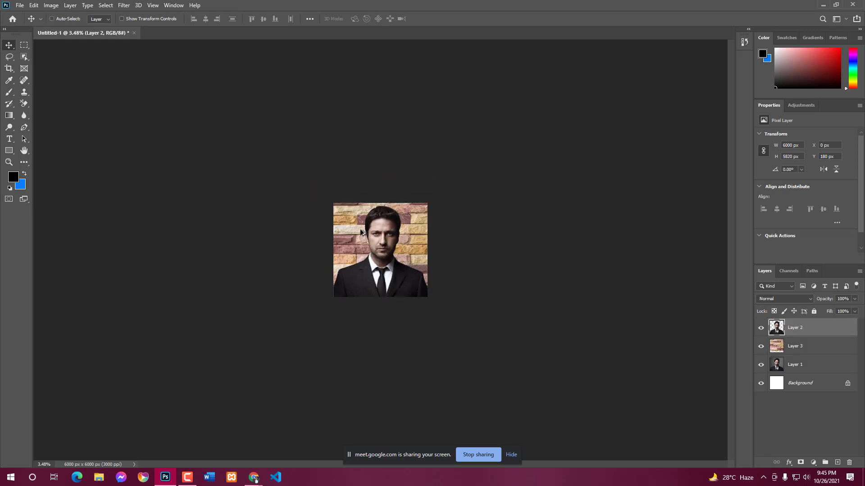
# - Shift the brick background slightly sideways behind the man and delete its layer
pyautogui.scroll(4, 360, 229)
pyautogui.moveTo(337, 228)
pyautogui.mouseDown()
pyautogui.moveTo(329, 213)
pyautogui.moveTo(322, 221)
pyautogui.mouseUp()
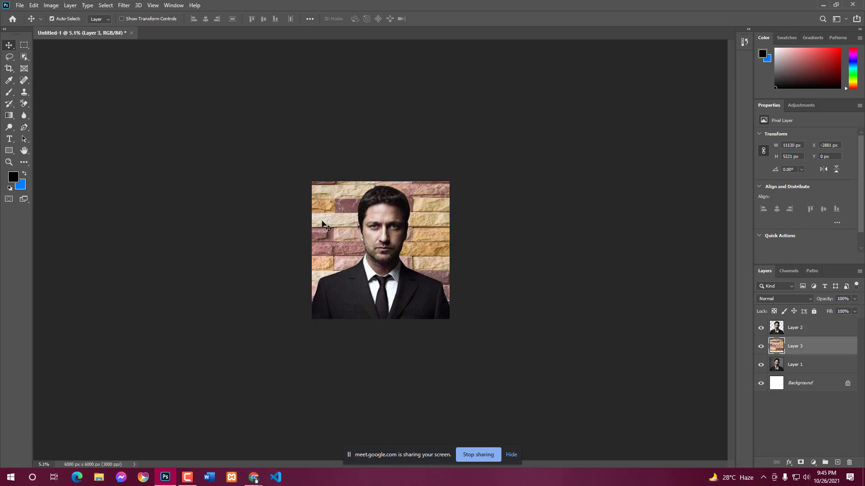
pyautogui.press('Delete')
# - Switch to Chrome, return to the main search results and search for "nature background" instead of tile background
pyautogui.moveTo(253, 477)
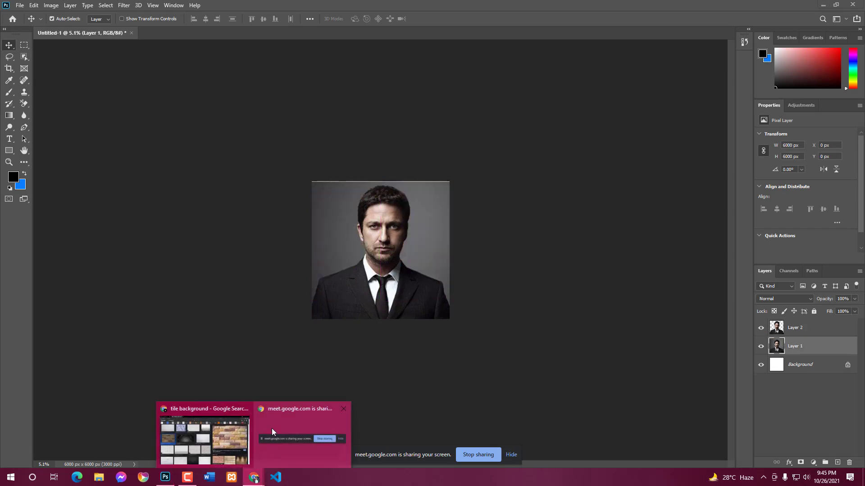
pyautogui.click(216, 423)
pyautogui.click(7, 27)
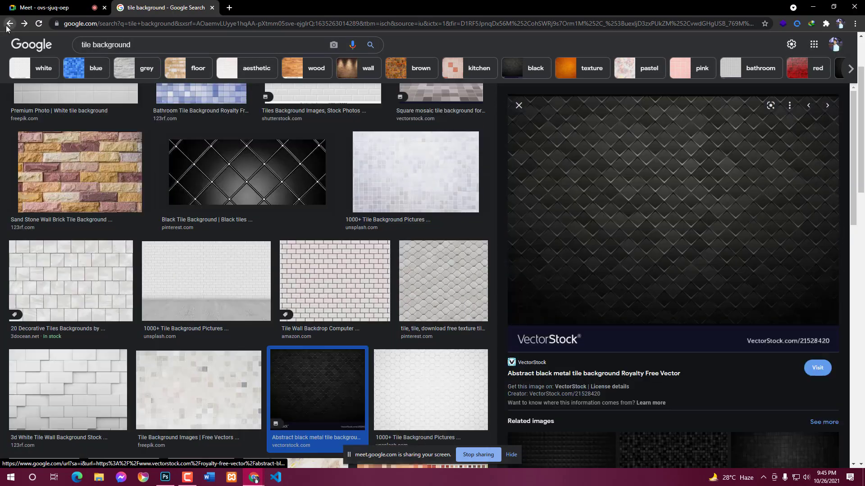
pyautogui.click(8, 26)
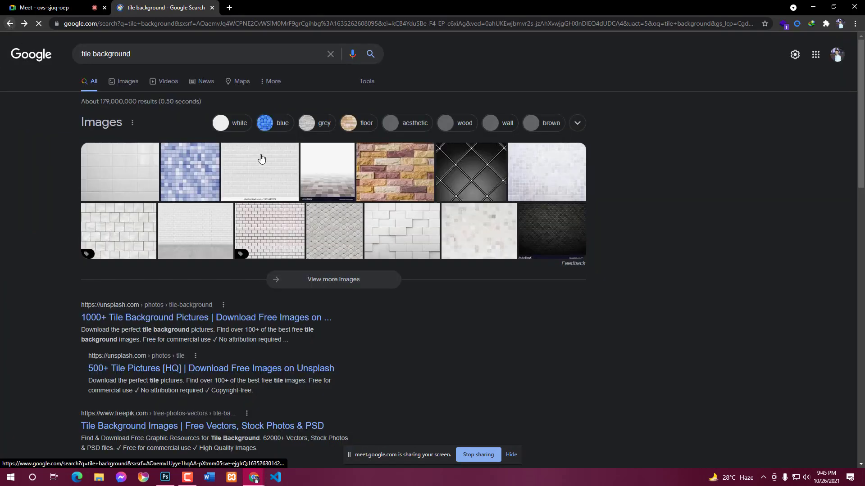
pyautogui.doubleClick(91, 54)
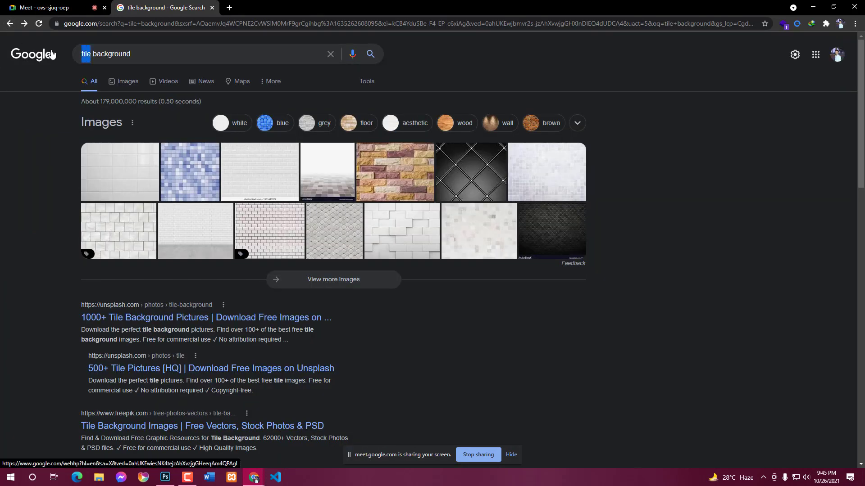
pyautogui.press('BackSpace')
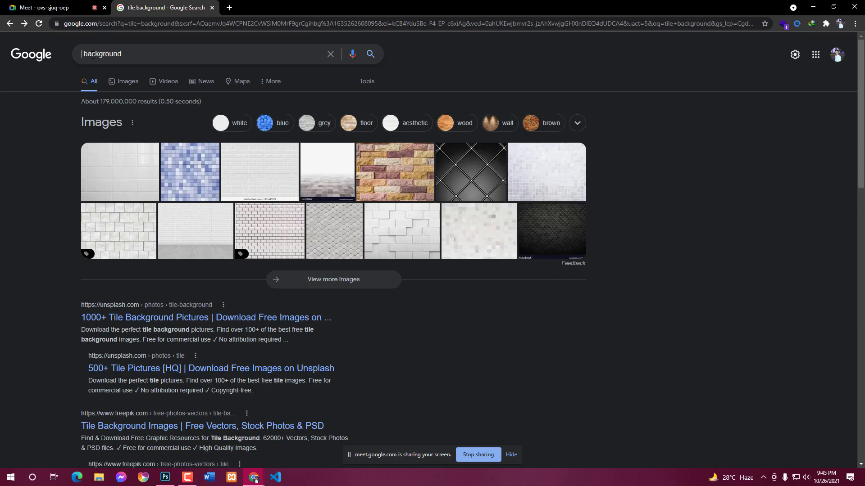
pyautogui.write('nat')
pyautogui.write('ure')
pyautogui.press('Return')
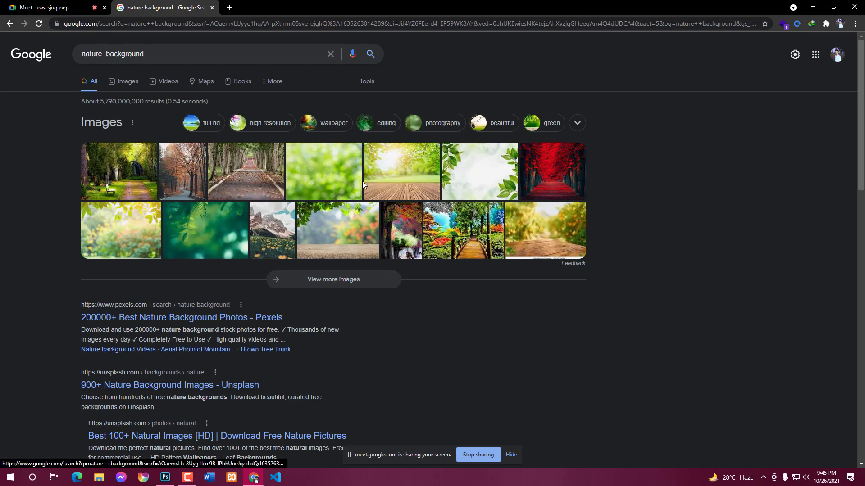
# - Copy the blurred green bokeh nature image from the related images and switch back to Photoshop
pyautogui.click(317, 186)
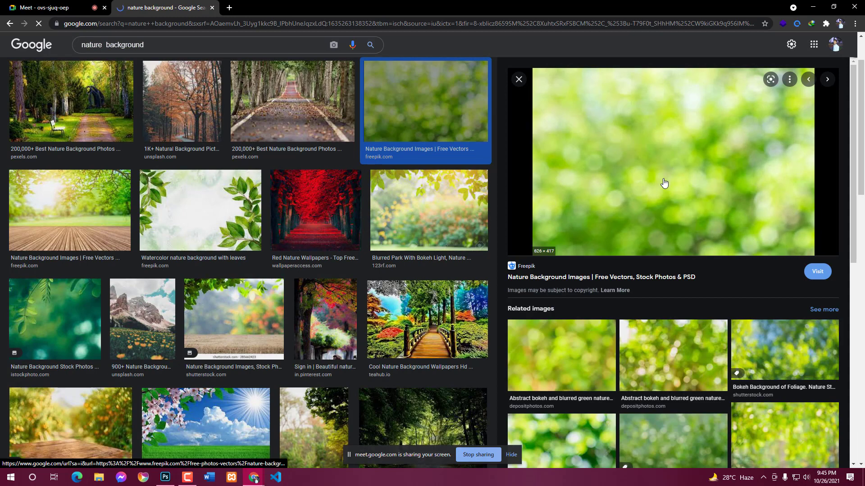
pyautogui.rightClick(648, 134)
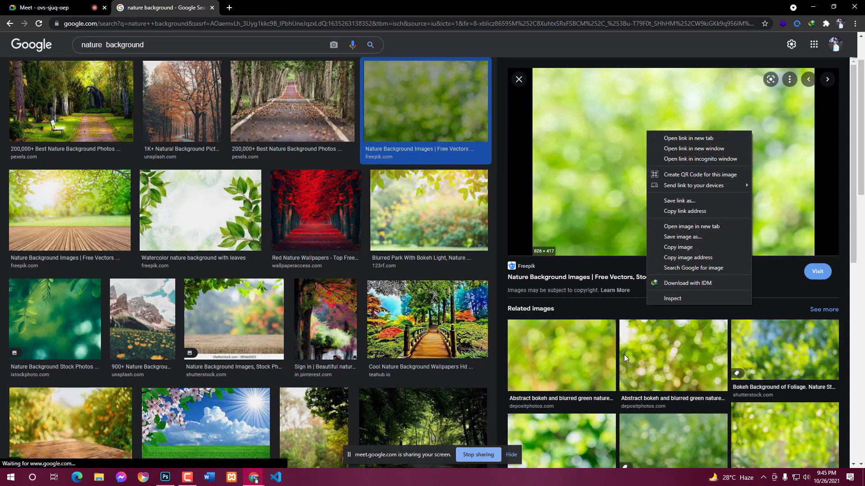
pyautogui.click(572, 363)
pyautogui.rightClick(606, 194)
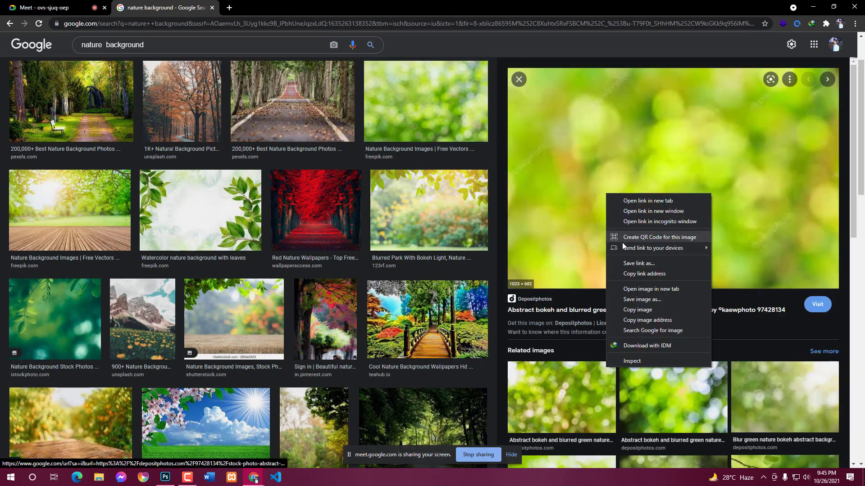
pyautogui.click(638, 310)
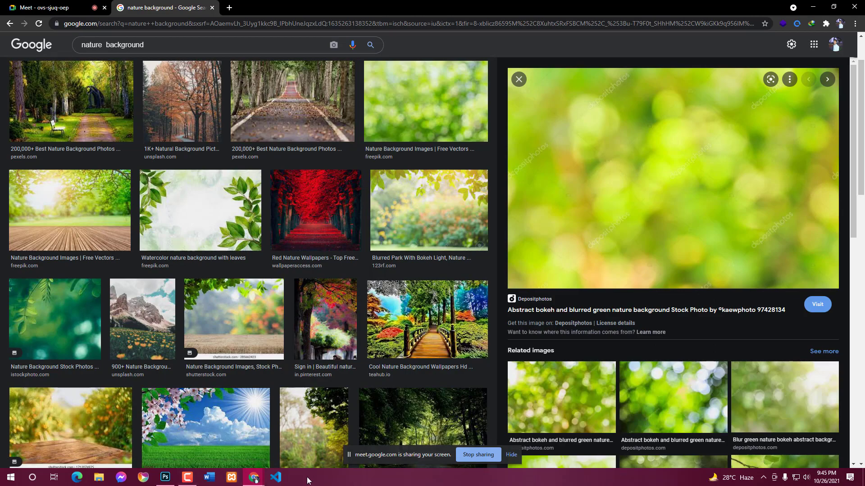
pyautogui.click(165, 477)
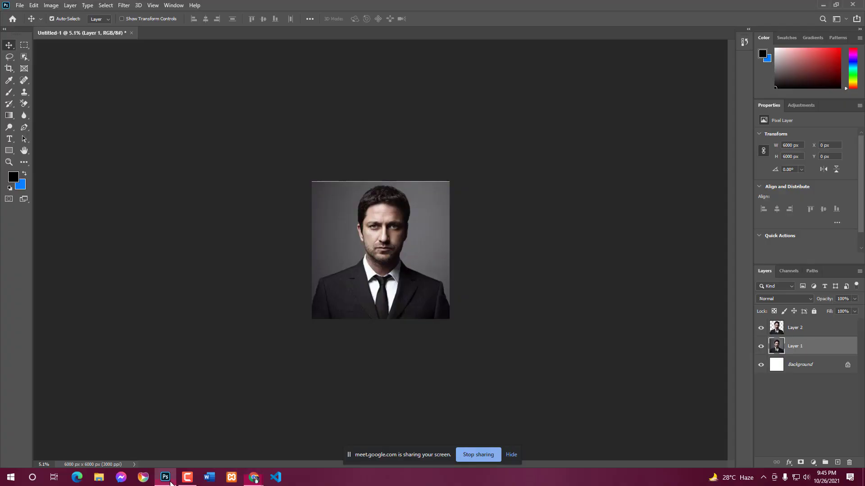
# - Paste the green nature image onto a new top layer and enlarge it to about 7727 x 4427 px
pyautogui.click(799, 391)
pyautogui.hotkey('ctrl', 'v')
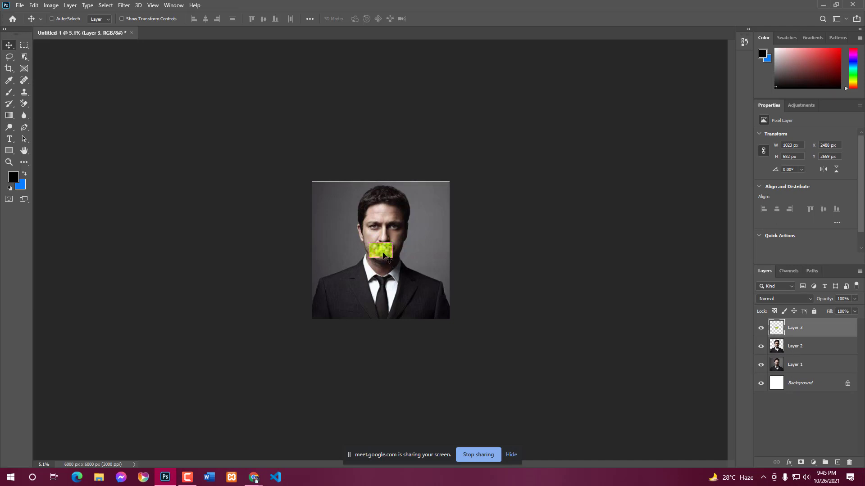
pyautogui.hotkey('ctrl', 't')
pyautogui.moveTo(391, 258); pyautogui.dragTo(461, 319)
pyautogui.press('Escape')
pyautogui.moveTo(405, 293); pyautogui.dragTo(441, 305)
pyautogui.hotkey('ctrl', 't')
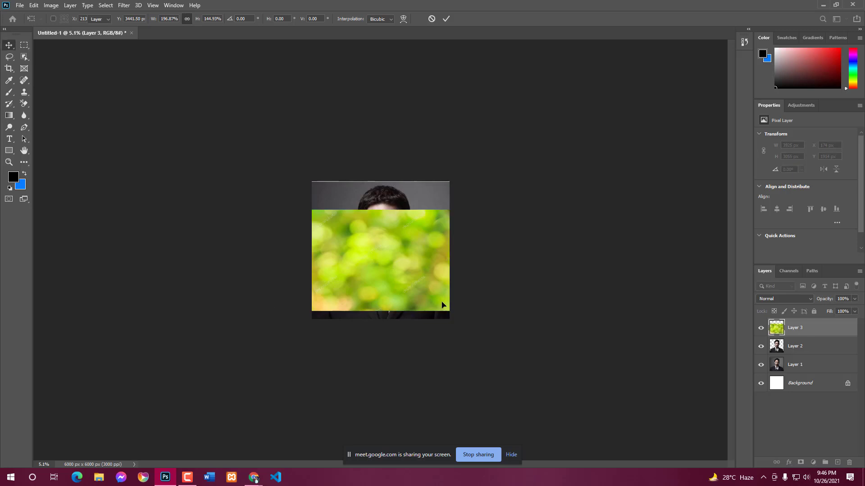
pyautogui.press('Return')
# - Move the green nature image to the canvas's upper edge and scale it by about 133.6% to cover nearly the whole canvas
pyautogui.moveTo(407, 257); pyautogui.dragTo(416, 229)
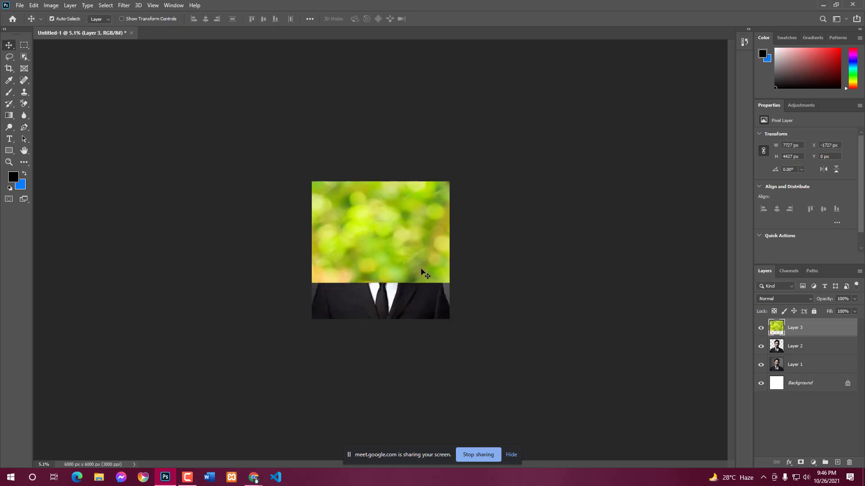
pyautogui.hotkey('ctrl', 't')
pyautogui.moveTo(449, 283); pyautogui.dragTo(508, 315)
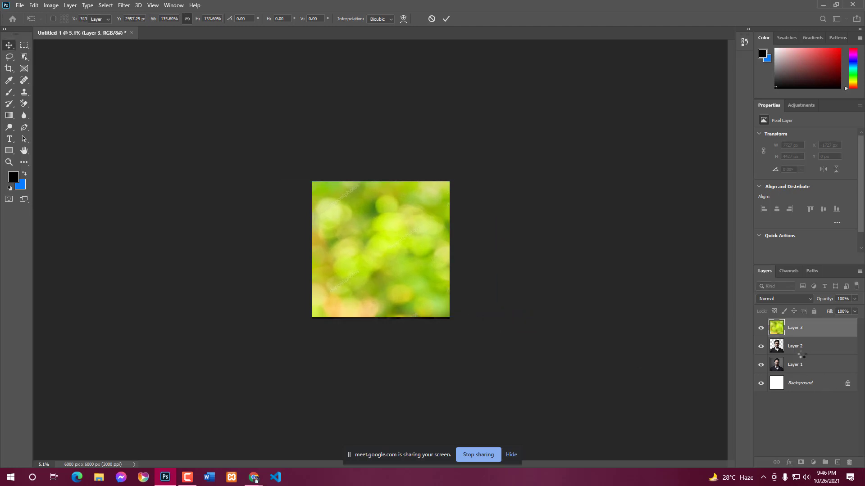
# - Move Layer 2 above the green nature image layer, and undo the accidental deletion of Layer 2
pyautogui.moveTo(800, 356); pyautogui.dragTo(795, 322)
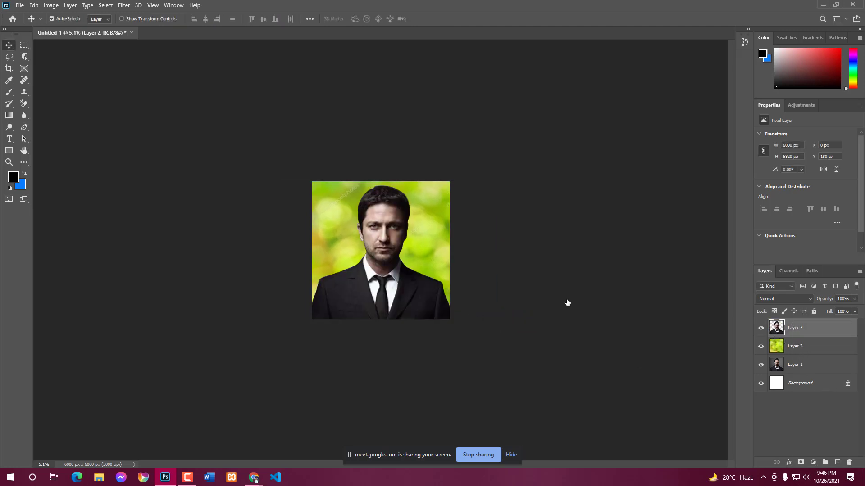
pyautogui.press('Delete')
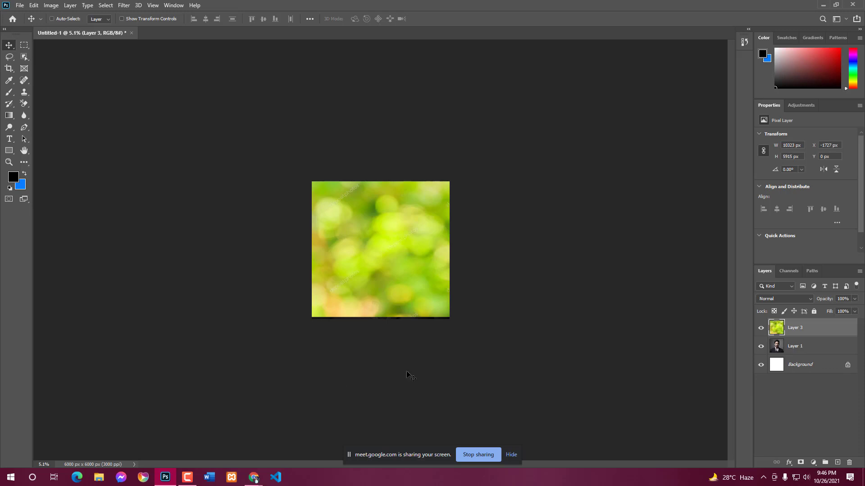
pyautogui.hotkey('ctrl', 'z')
# - Delete the green nature image layer and select Layer 2
pyautogui.click(804, 353)
pyautogui.press('Delete')
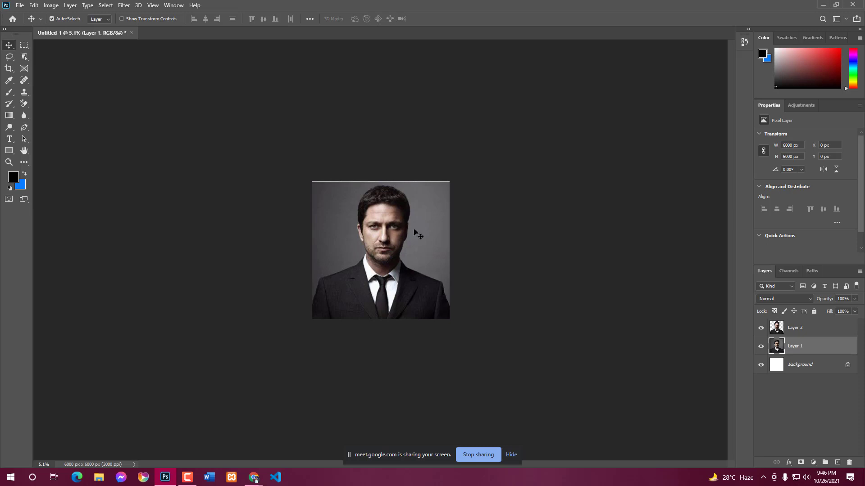
pyautogui.press('ctrl')
pyautogui.hotkey('ctrl', '+')
pyautogui.hotkey('ctrl', '+')
pyautogui.hotkey('ctrl', '+')
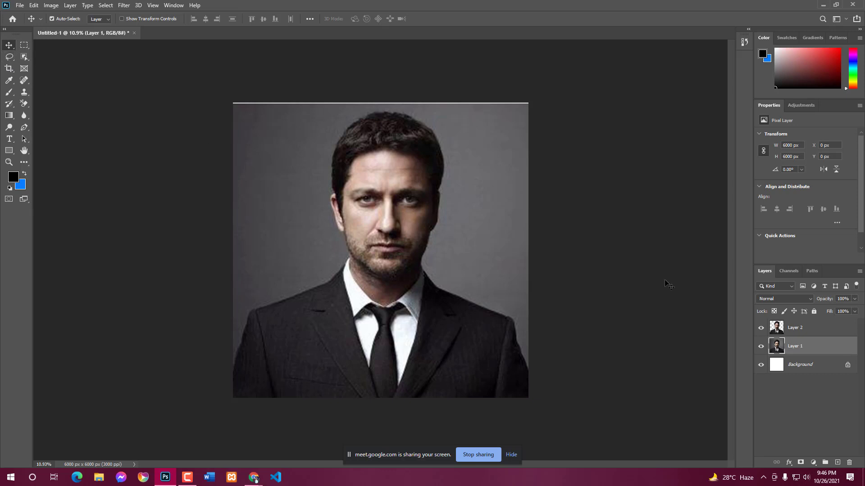
pyautogui.click(805, 336)
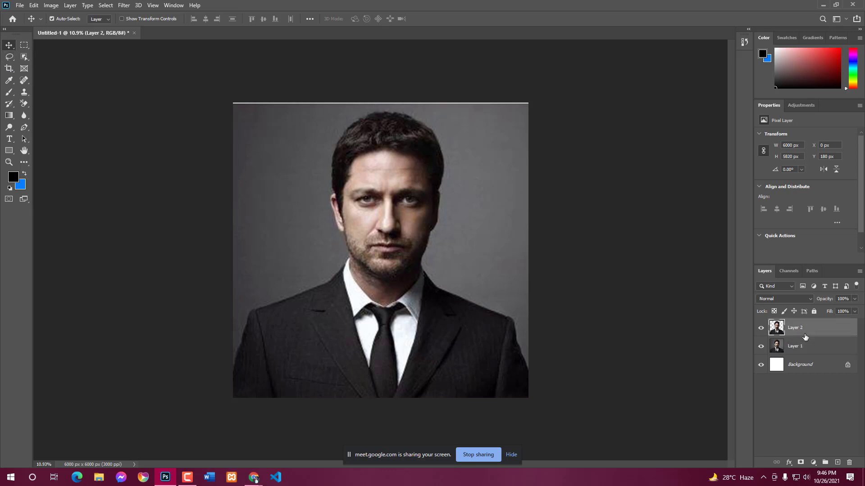
# - Delete Layer 2
pyautogui.press('Delete')
pyautogui.scroll(1, 72, 113)
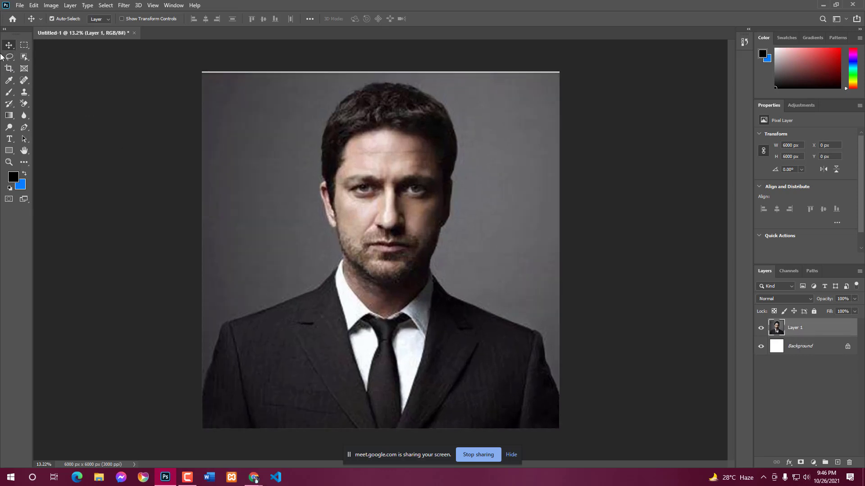
# - Select the gray background around the man on Layer 1 with the Quick Selection tool at brush size 175
pyautogui.click(9, 57)
pyautogui.click(28, 63)
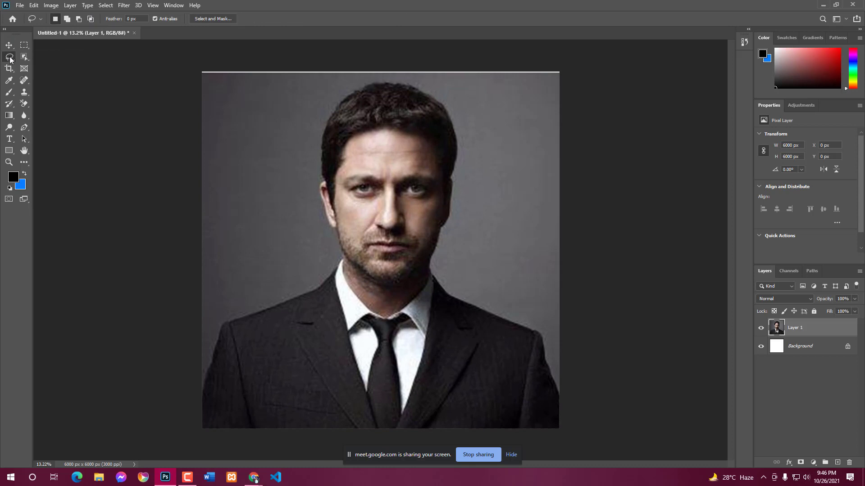
pyautogui.click(24, 57)
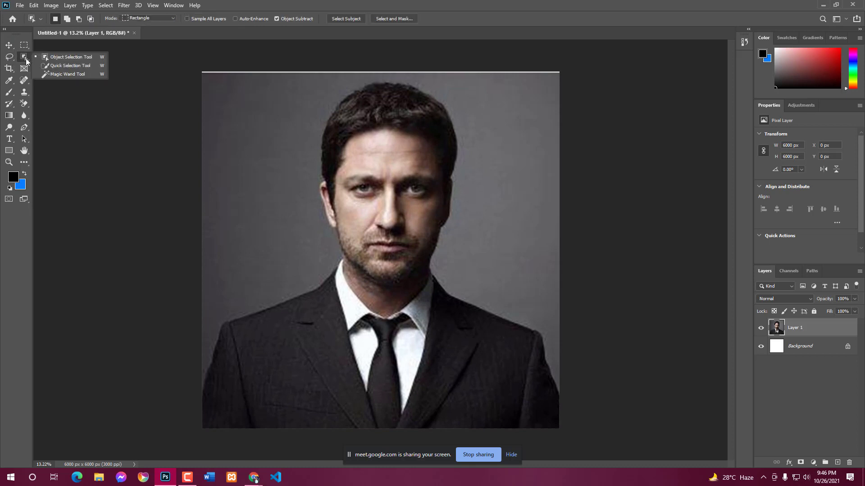
pyautogui.click(58, 66)
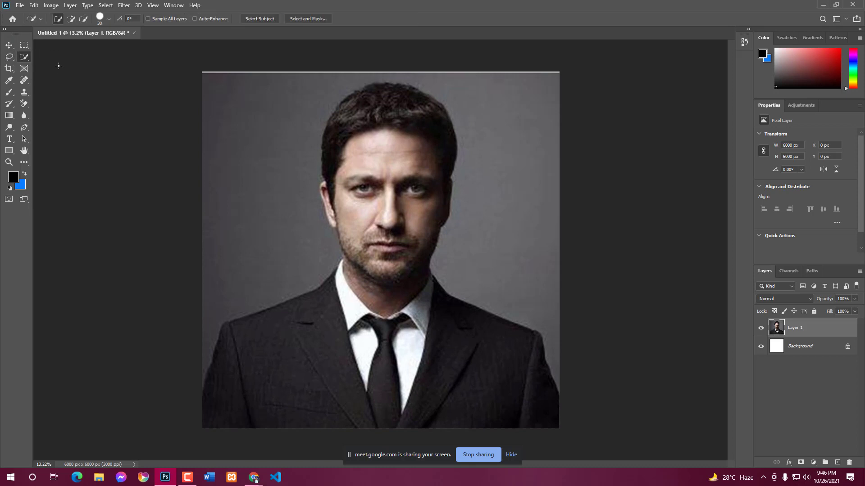
pyautogui.click(25, 57)
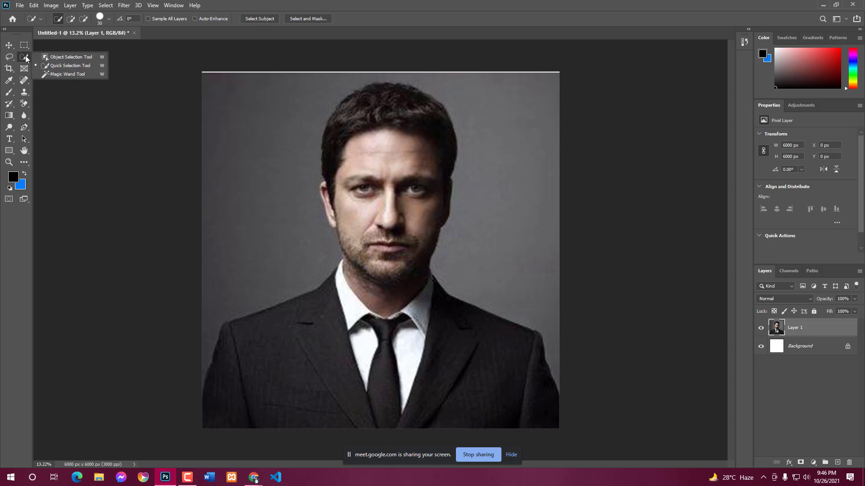
pyautogui.click(59, 66)
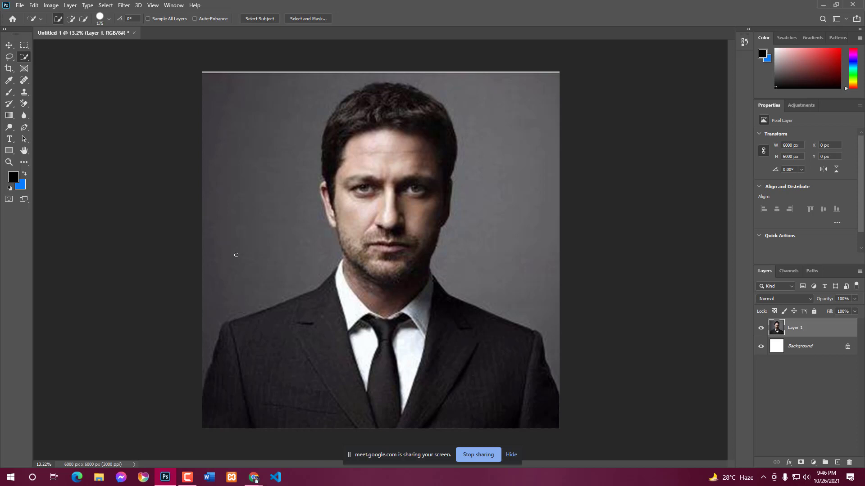
pyautogui.moveTo(240, 194)
pyautogui.mouseDown()
pyautogui.moveTo(237, 168)
pyautogui.moveTo(351, 74)
pyautogui.mouseUp()
pyautogui.moveTo(436, 66)
pyautogui.mouseDown()
pyautogui.moveTo(365, 69)
pyautogui.moveTo(500, 80)
pyautogui.moveTo(534, 139)
pyautogui.moveTo(537, 186)
pyautogui.mouseUp()
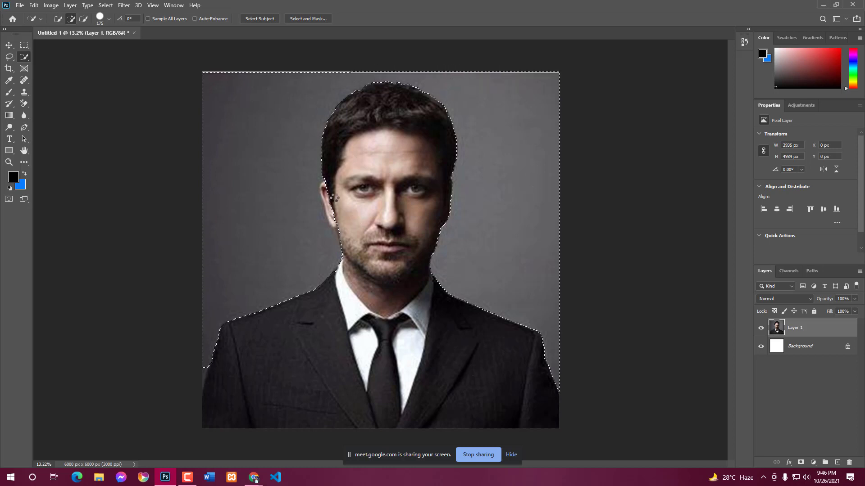
# - Refine the background selection by subtracting the man's ear and correcting the edge along his suit sleeve
pyautogui.scroll(5, 342, 214)
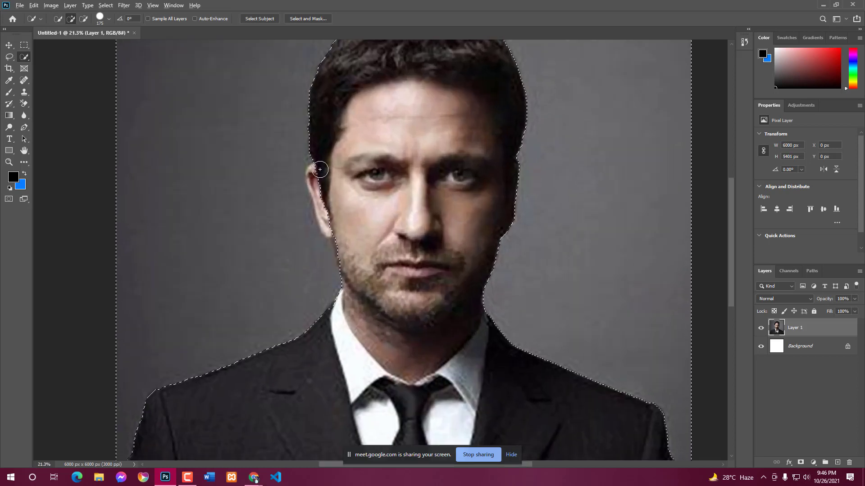
pyautogui.moveTo(321, 169); pyautogui.dragTo(329, 189)
pyautogui.click(341, 186)
pyautogui.hotkey('ctrl', 'z')
pyautogui.moveTo(321, 172); pyautogui.dragTo(329, 210)
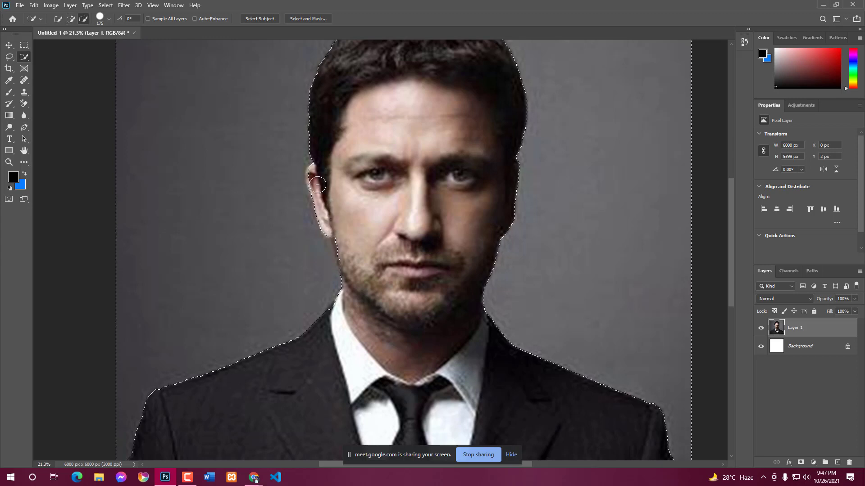
pyautogui.scroll(1, 321, 187)
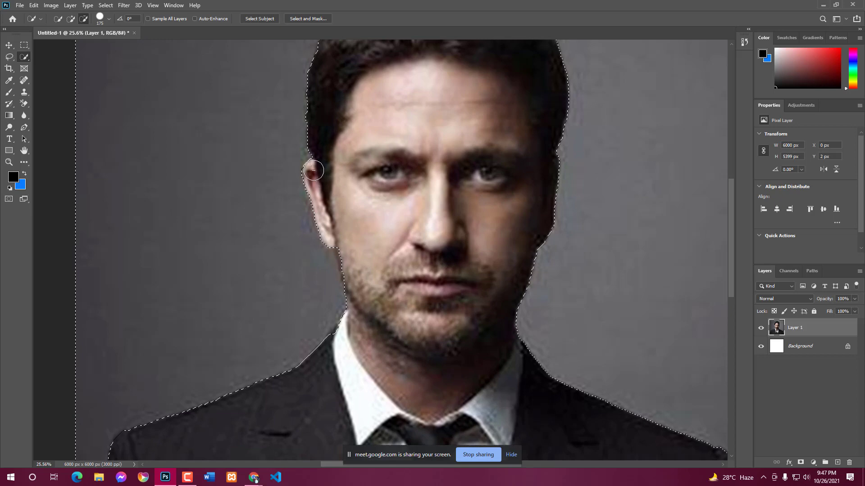
pyautogui.scroll(-8, 340, 219)
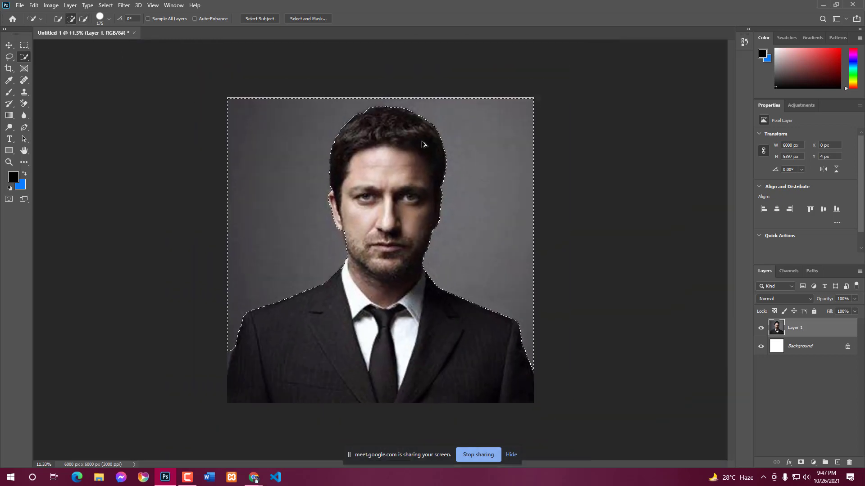
pyautogui.scroll(4, 423, 143)
pyautogui.scroll(2, 340, 105)
pyautogui.scroll(-2, 447, 279)
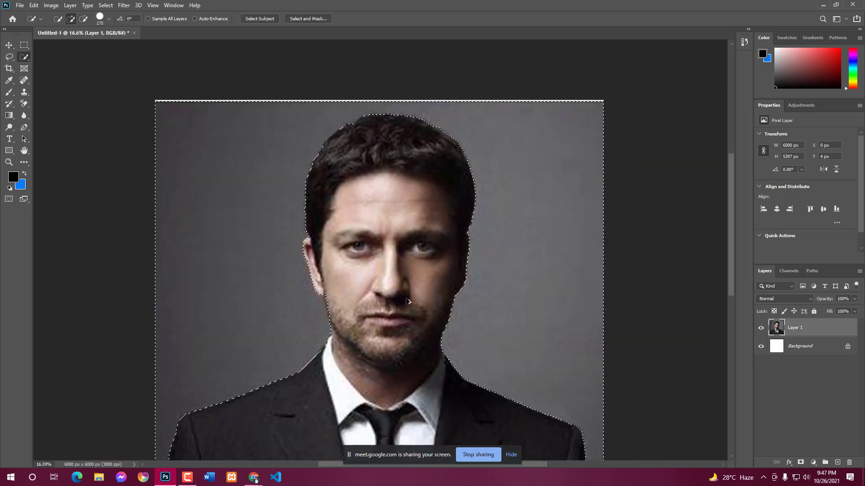
pyautogui.scroll(1, 170, 379)
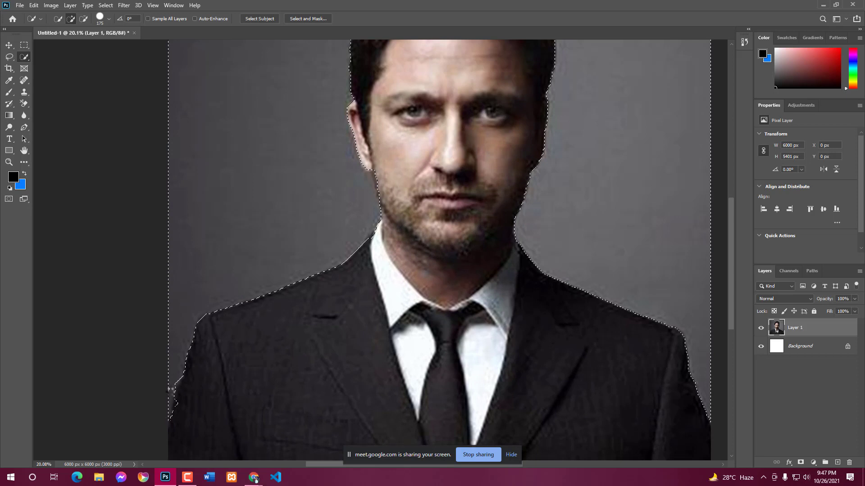
# - Try deleting the selected gray background from Layer 1, undo the deletion and drop the selection
pyautogui.hotkey('shift', 'F6')
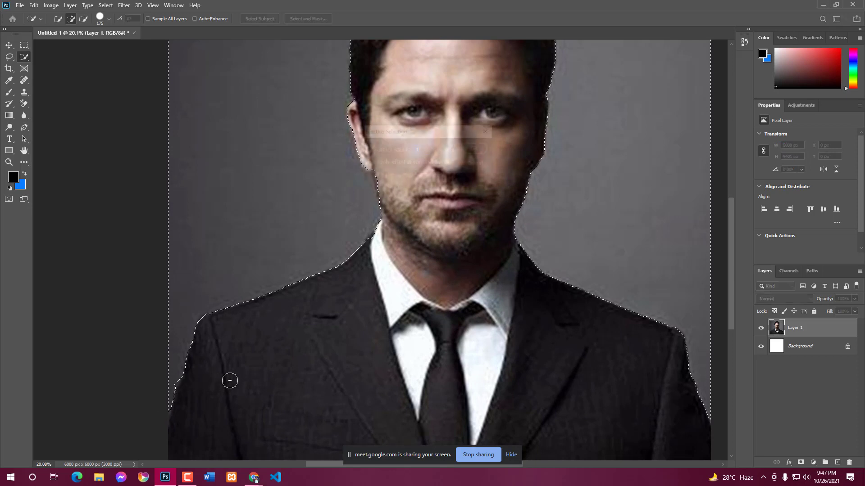
pyautogui.press('Delete')
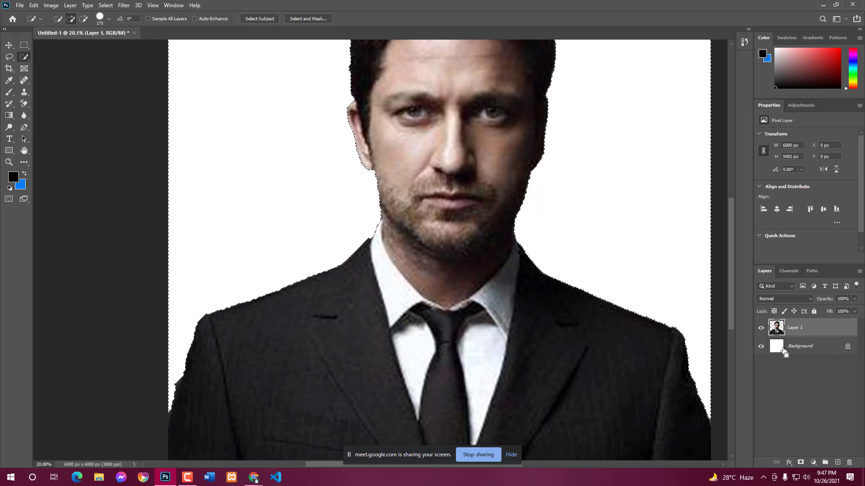
pyautogui.hotkey('ctrl', 'z')
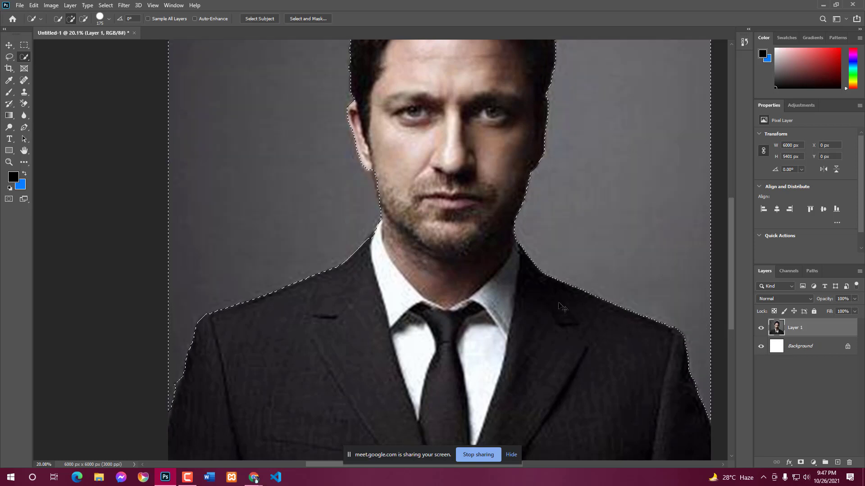
pyautogui.hotkey('ctrl', 'd')
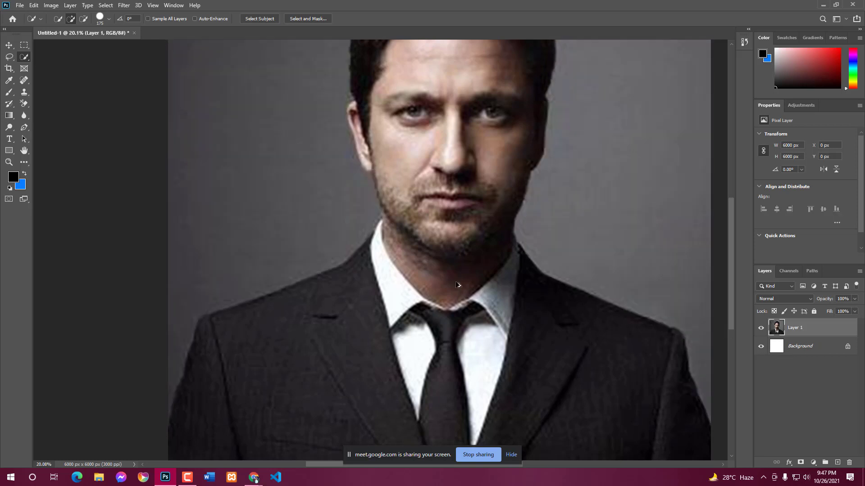
# - Try selecting the man automatically with Select Subject, and drop the resulting selection
pyautogui.scroll(-3, 358, 235)
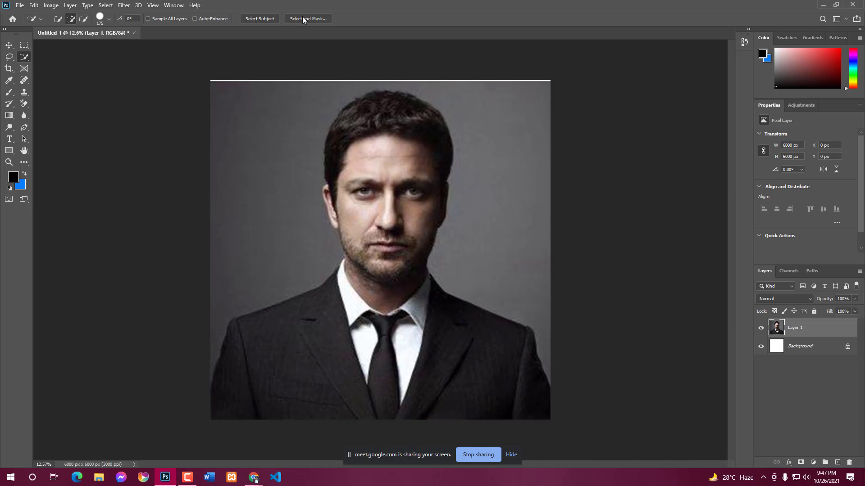
pyautogui.click(260, 19)
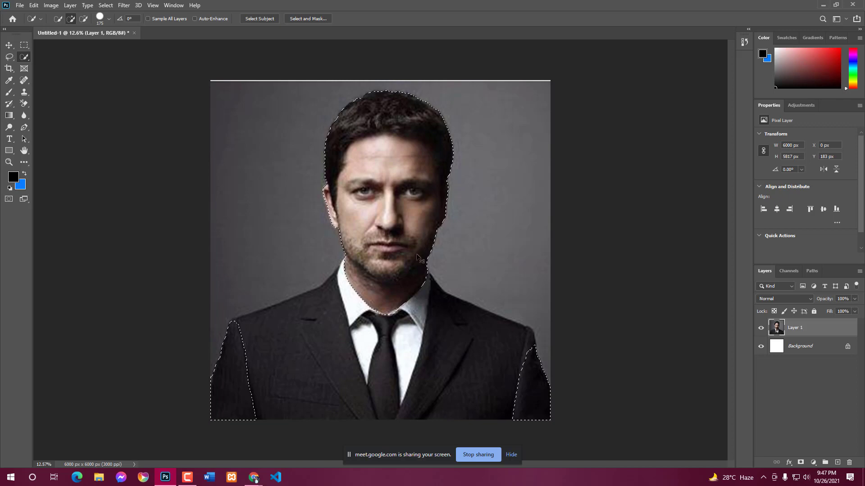
pyautogui.scroll(2, 396, 267)
pyautogui.scroll(-3, 276, 305)
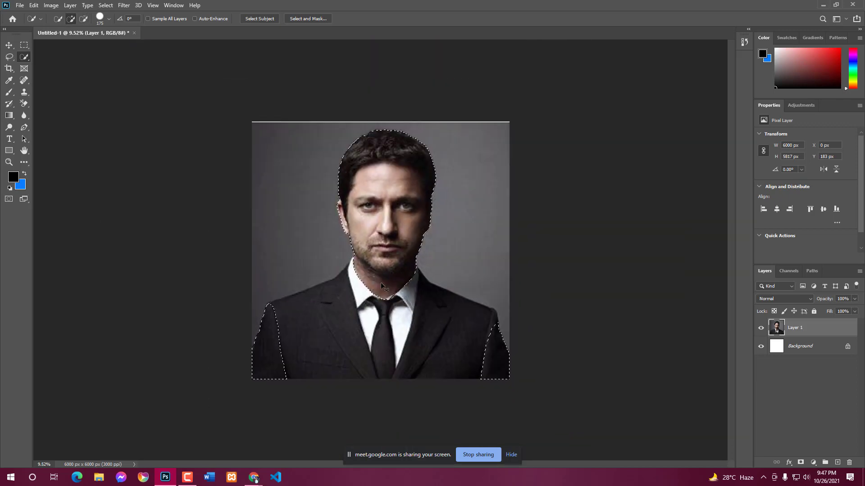
pyautogui.scroll(2, 345, 289)
pyautogui.hotkey('ctrl', 'd')
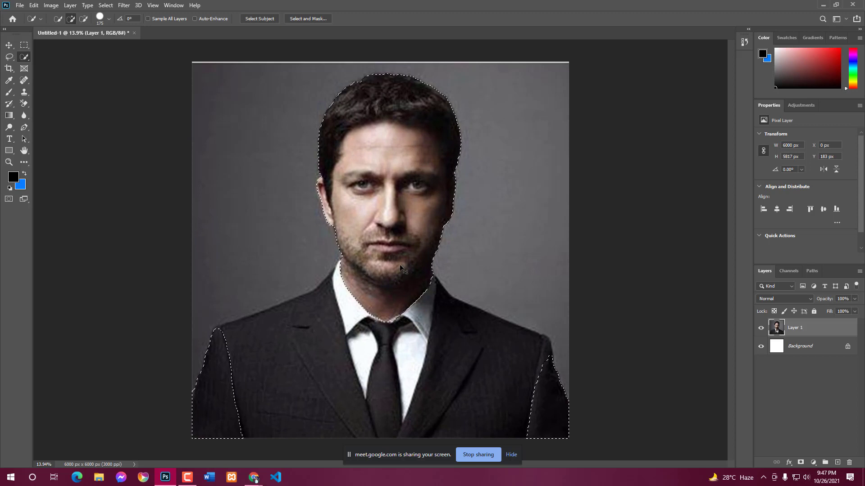
# - Select the man on Layer 1 by framing him with an Object Selection rectangle of about 6159 x 6295 px
pyautogui.scroll(-2, 376, 252)
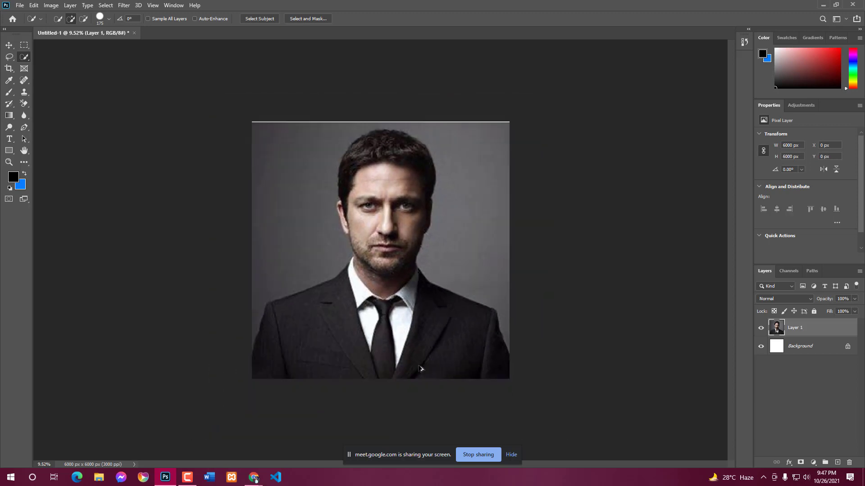
pyautogui.scroll(2, 356, 259)
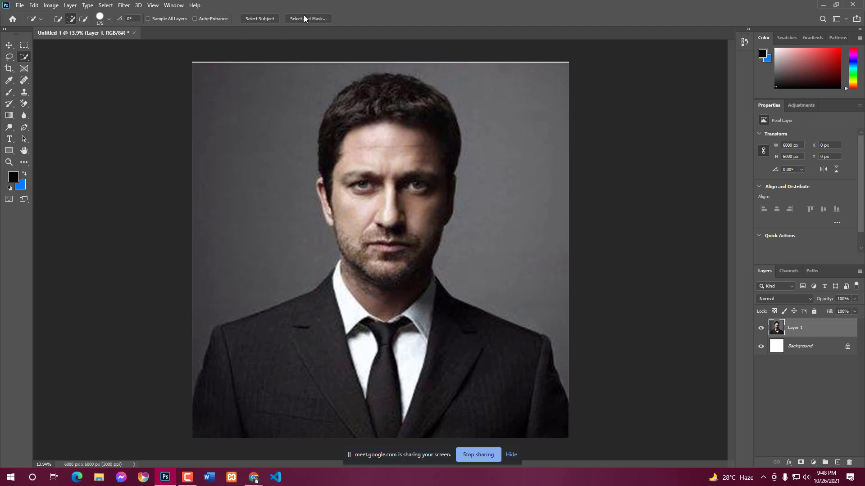
pyautogui.rightClick(22, 58)
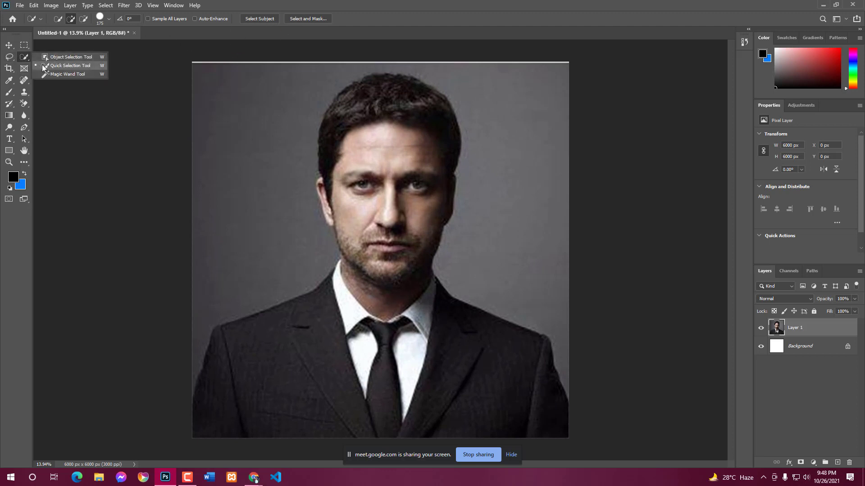
pyautogui.click(54, 58)
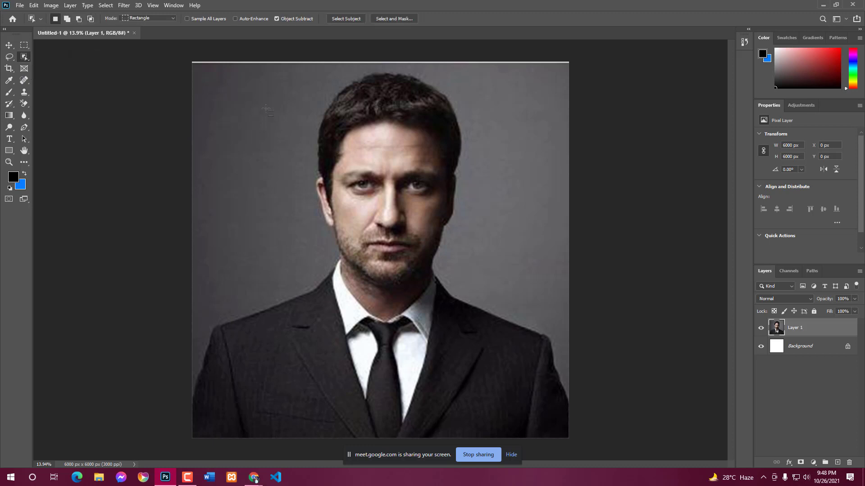
pyautogui.moveTo(205, 80); pyautogui.dragTo(580, 469)
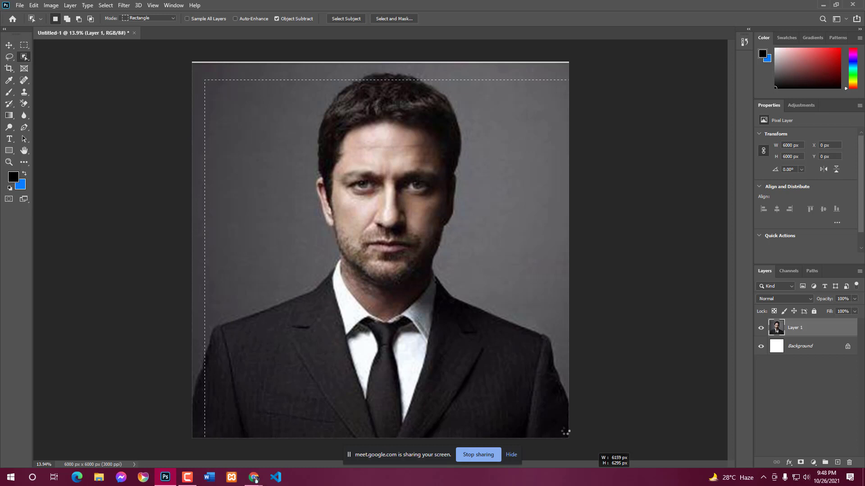
pyautogui.moveTo(591, 474); pyautogui.dragTo(591, 474)
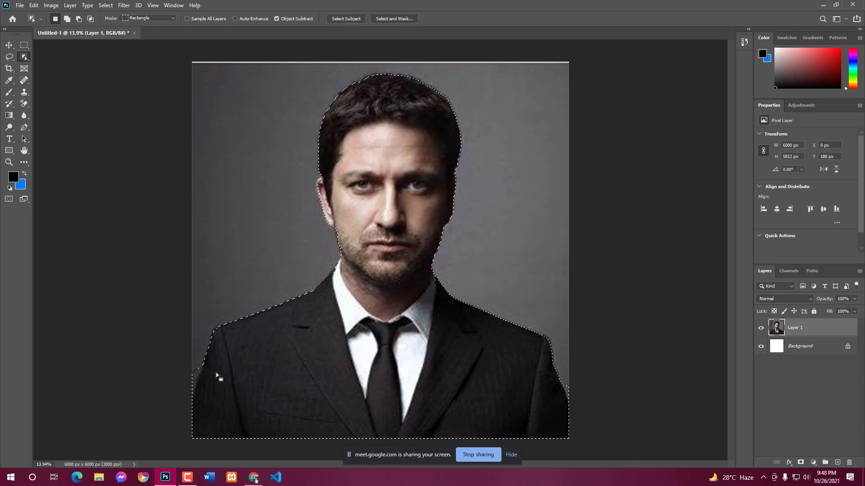
# - Subtract the stray background patch beside the suit sleeve from the selection with the Lasso tool, and undo that subtraction
pyautogui.scroll(3, 192, 399)
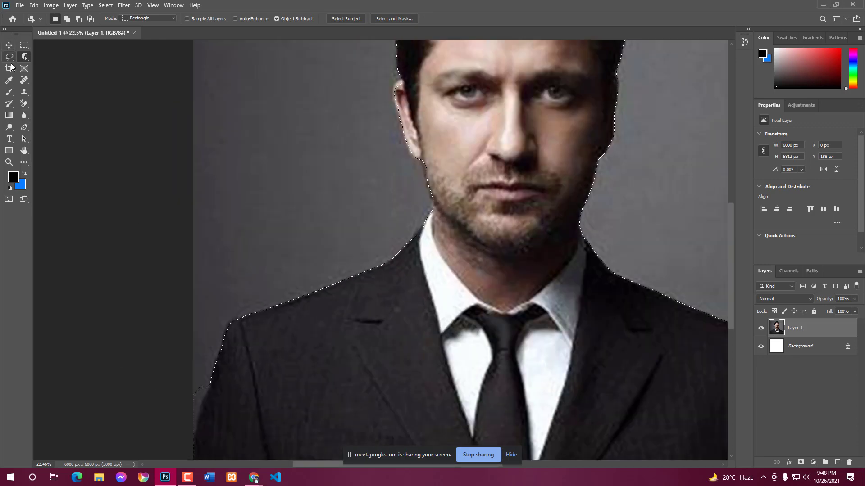
pyautogui.scroll(3, 217, 432)
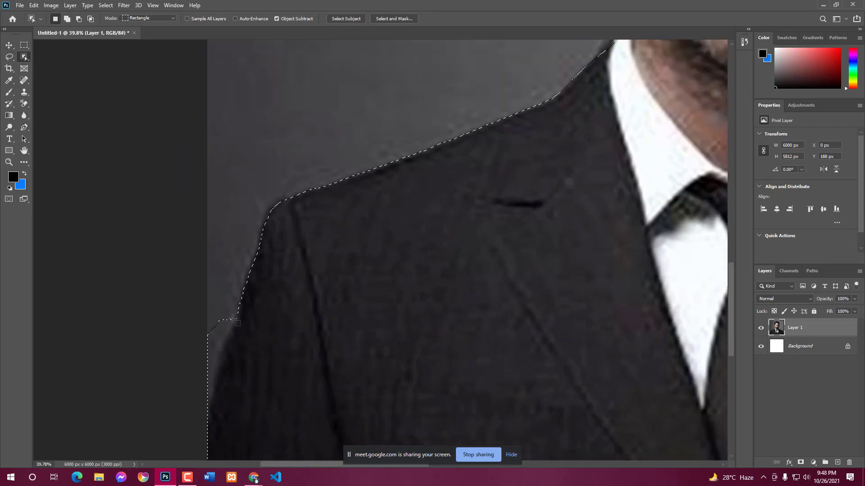
pyautogui.scroll(-1, 241, 325)
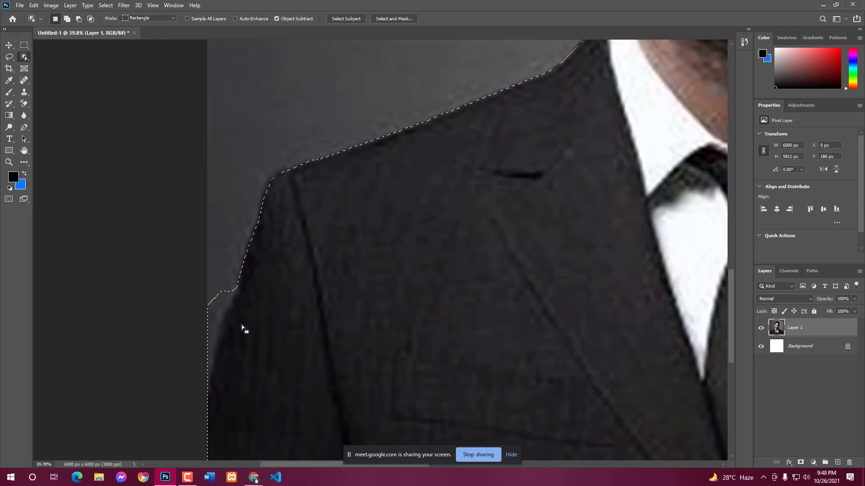
pyautogui.click(10, 59)
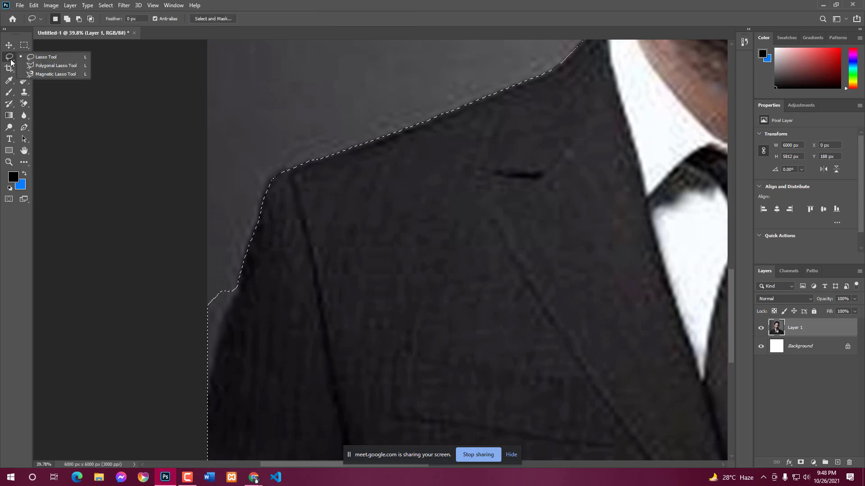
pyautogui.click(36, 59)
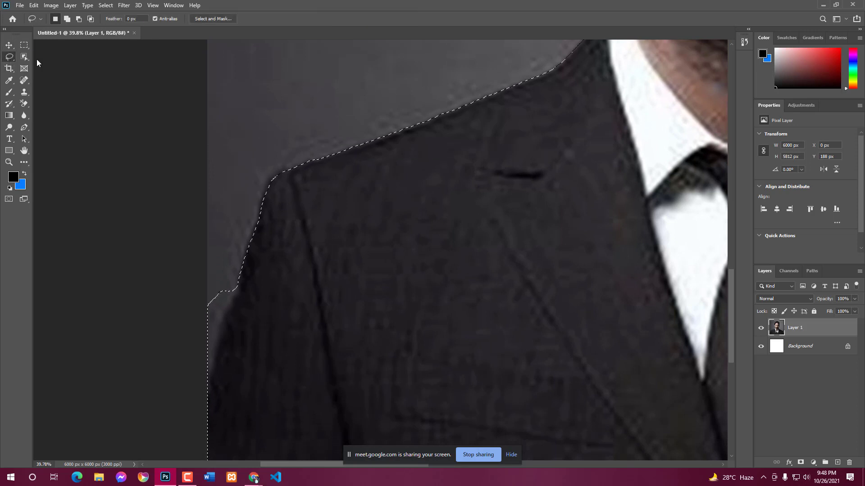
pyautogui.scroll(-1, 246, 327)
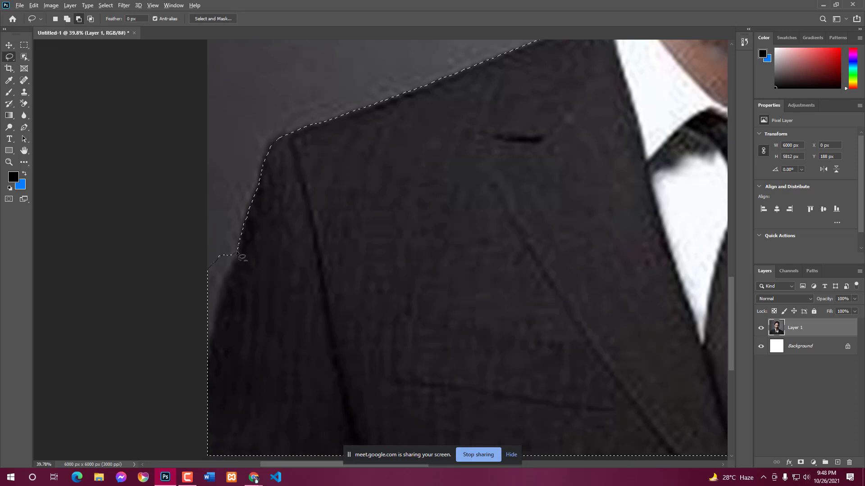
pyautogui.moveTo(239, 246)
pyautogui.mouseDown()
pyautogui.moveTo(207, 344)
pyautogui.moveTo(167, 278)
pyautogui.mouseUp()
pyautogui.moveTo(221, 219); pyautogui.dragTo(220, 218)
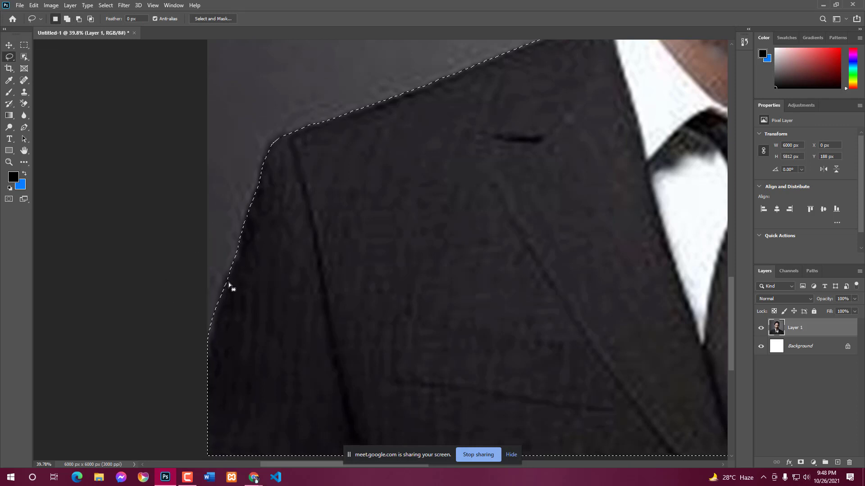
pyautogui.scroll(-1, 197, 376)
pyautogui.scroll(-1, 310, 295)
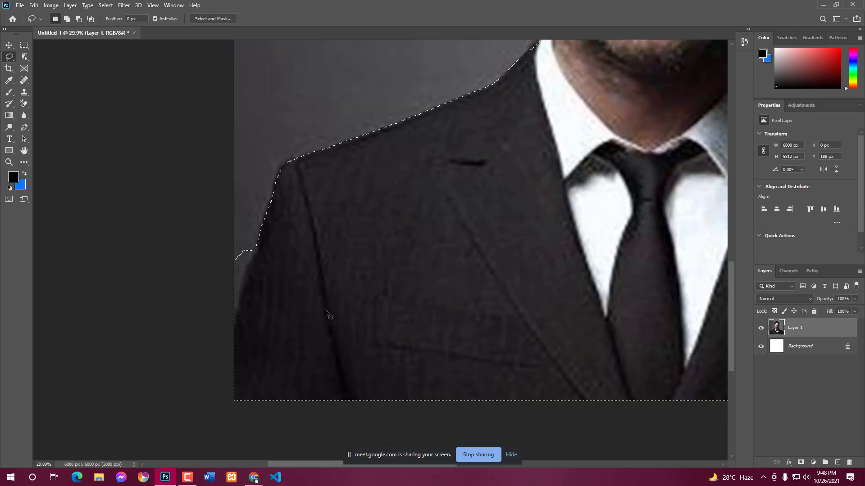
# - Draw a closed Pen path around the stray background patch beside the suit sleeve, following the sleeve's edge
pyautogui.rightClick(23, 132)
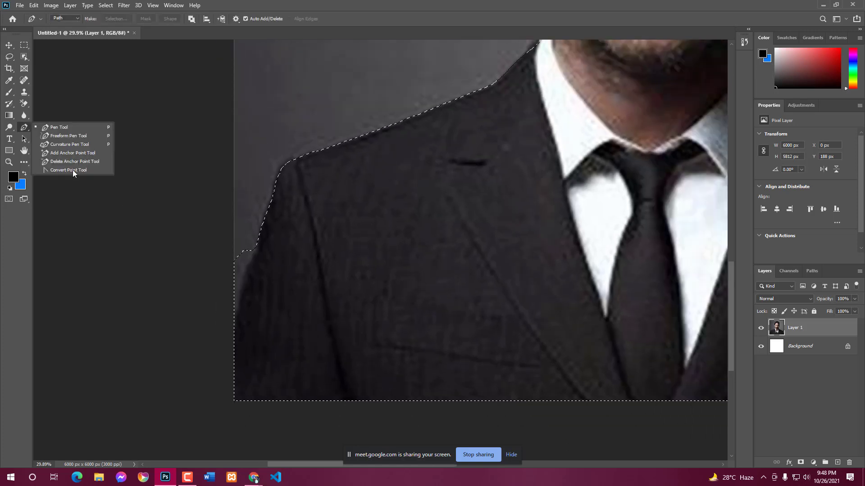
pyautogui.click(72, 129)
pyautogui.scroll(1, 205, 312)
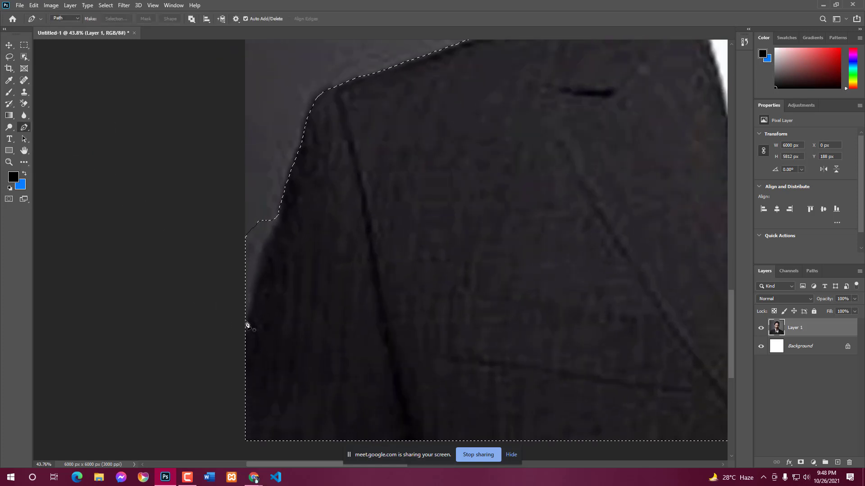
pyautogui.click(244, 320)
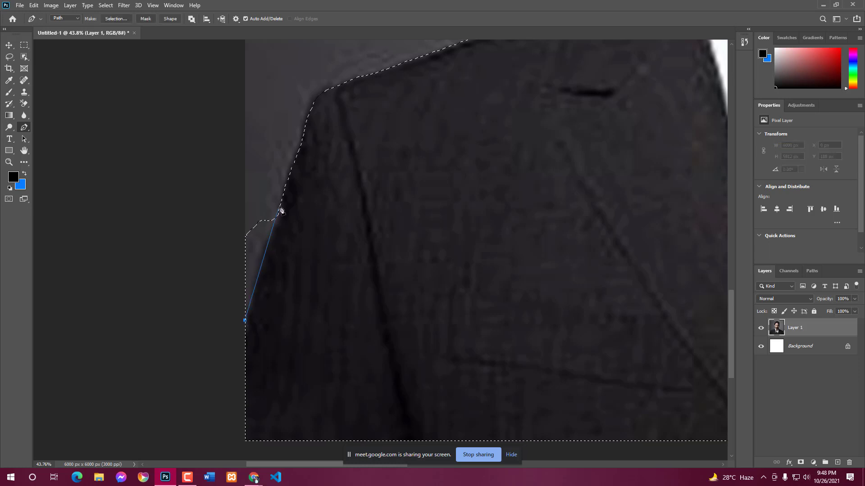
pyautogui.moveTo(281, 203); pyautogui.dragTo(286, 184)
pyautogui.click(260, 160)
pyautogui.moveTo(201, 245); pyautogui.dragTo(200, 257)
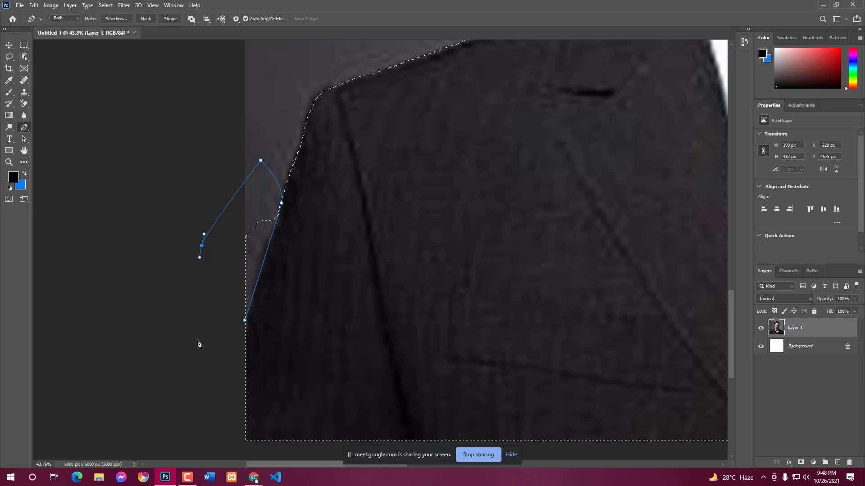
pyautogui.click(245, 321)
# - Subtract the area enclosed by the Pen path from the selection of the man
pyautogui.press('Delete')
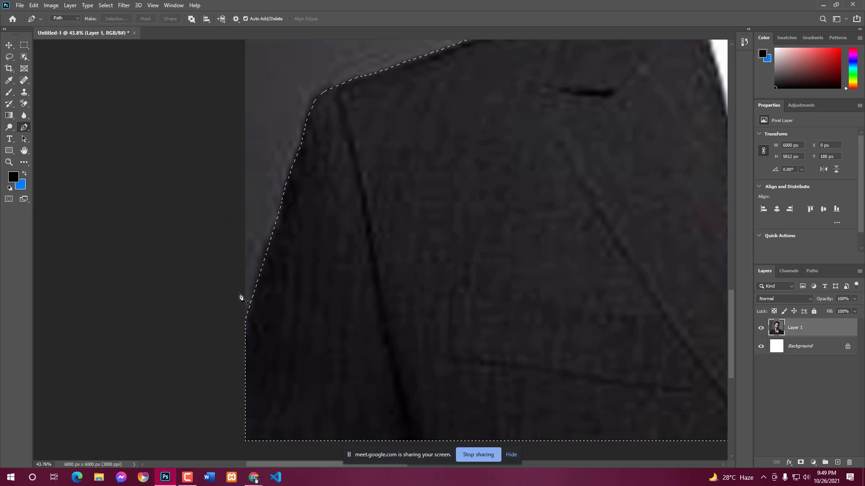
pyautogui.hotkey('ctrl', 'z')
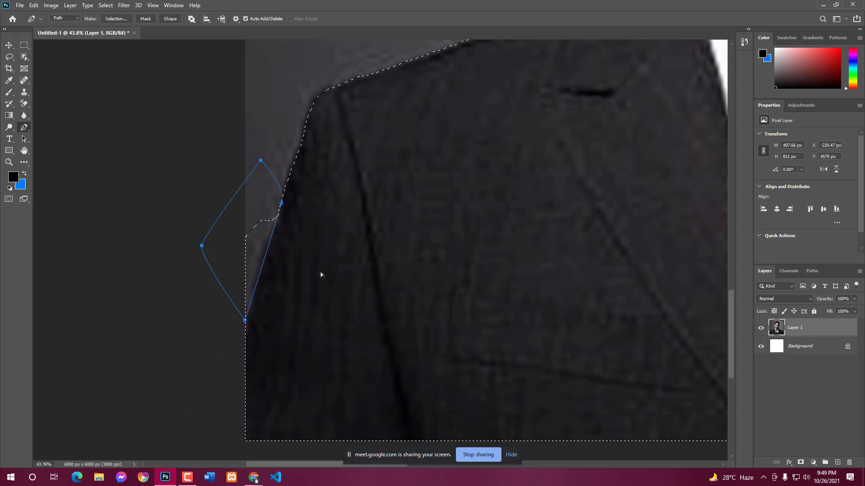
pyautogui.hotkey('ctrl', 'alt', 'Return')
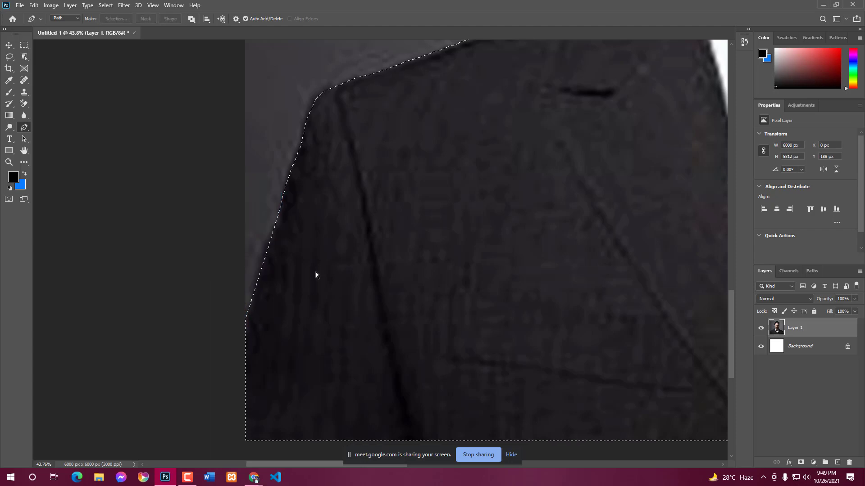
# - Examine how closely the selection outline follows the man's hair, ear and jaw
pyautogui.scroll(-5, 290, 273)
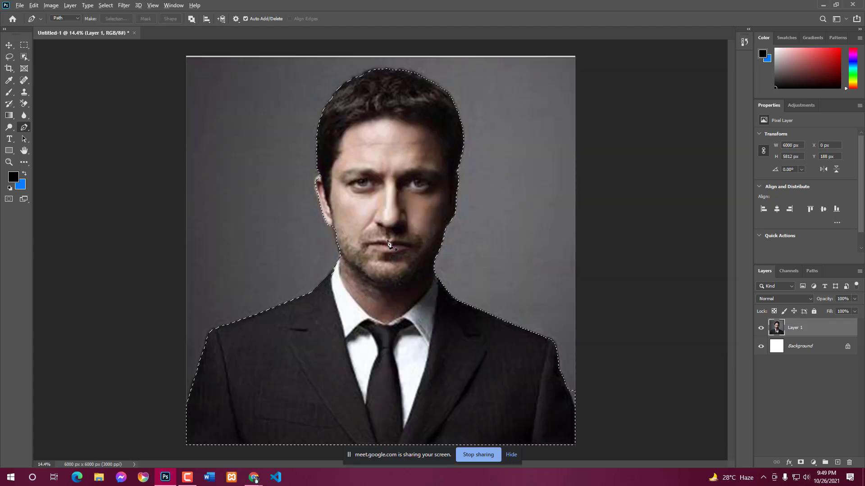
pyautogui.scroll(6, 368, 258)
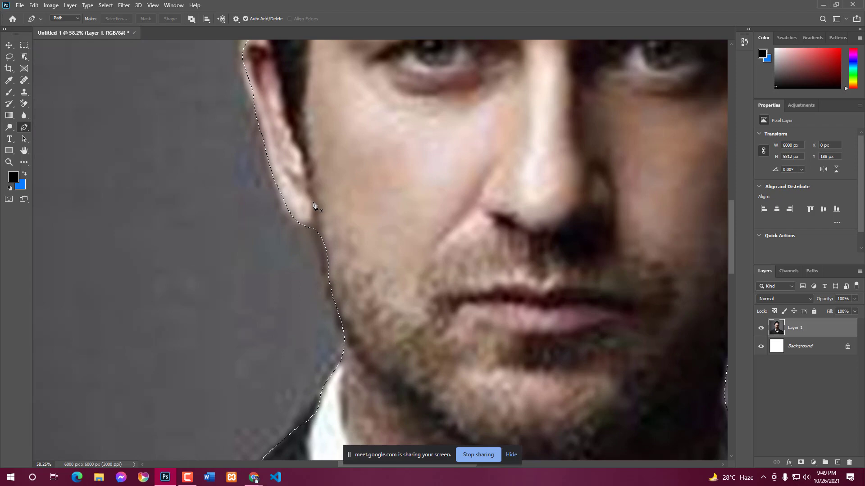
pyautogui.scroll(-2, 316, 207)
pyautogui.scroll(-2, 319, 234)
pyautogui.scroll(3, 281, 131)
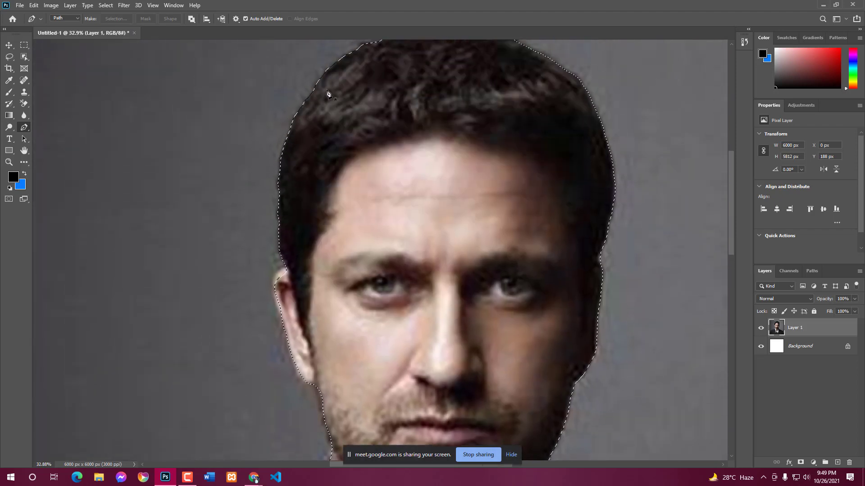
pyautogui.scroll(4, 344, 69)
pyautogui.scroll(-4, 323, 109)
pyautogui.scroll(-1, 251, 361)
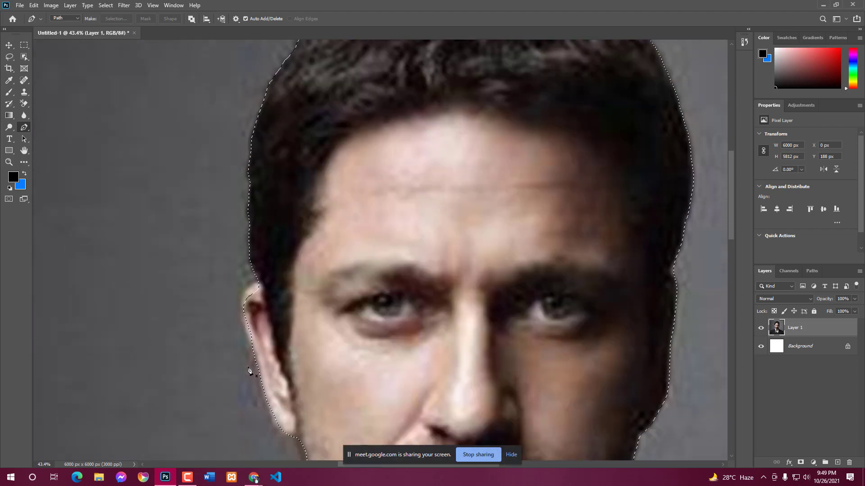
pyautogui.scroll(5, 252, 356)
pyautogui.scroll(3, 253, 276)
pyautogui.scroll(-5, 253, 241)
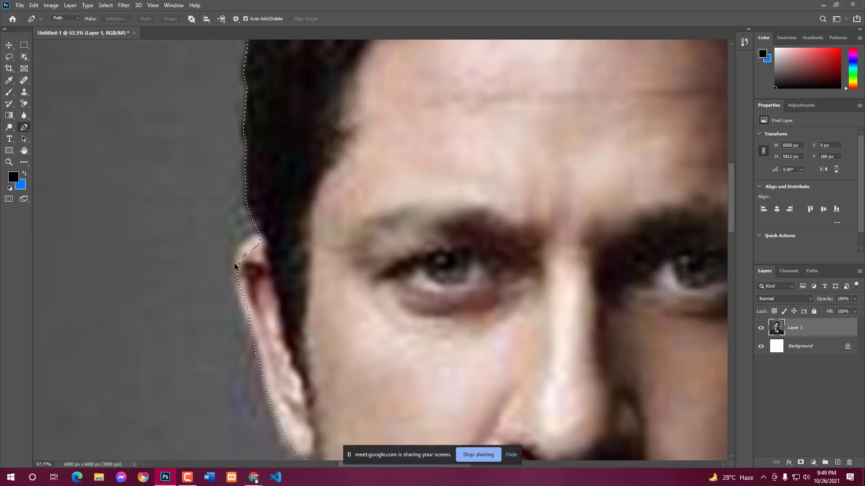
pyautogui.scroll(4, 237, 168)
pyautogui.scroll(-3, 238, 168)
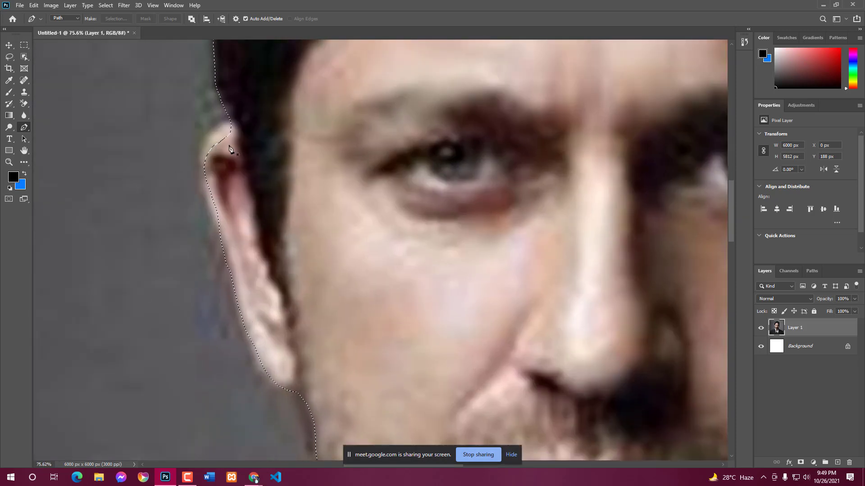
pyautogui.scroll(-2, 239, 176)
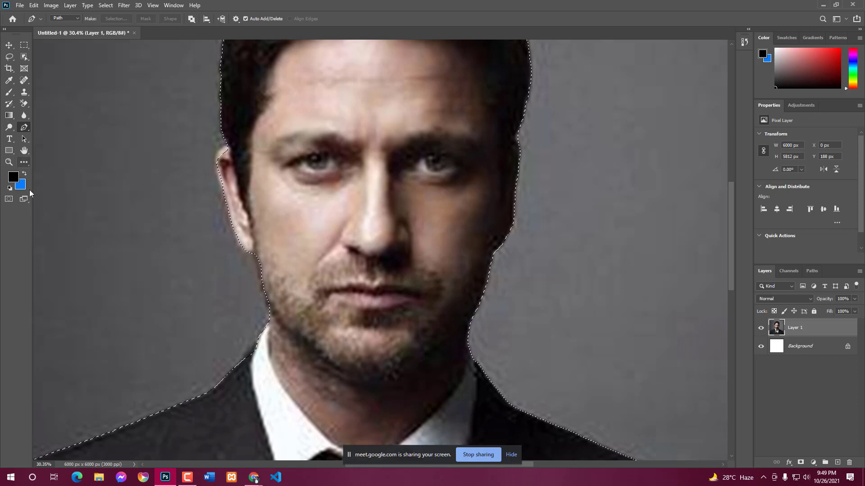
# - Drop the selection of the man, and undo the deselection
pyautogui.hotkey('ctrl', 'd')
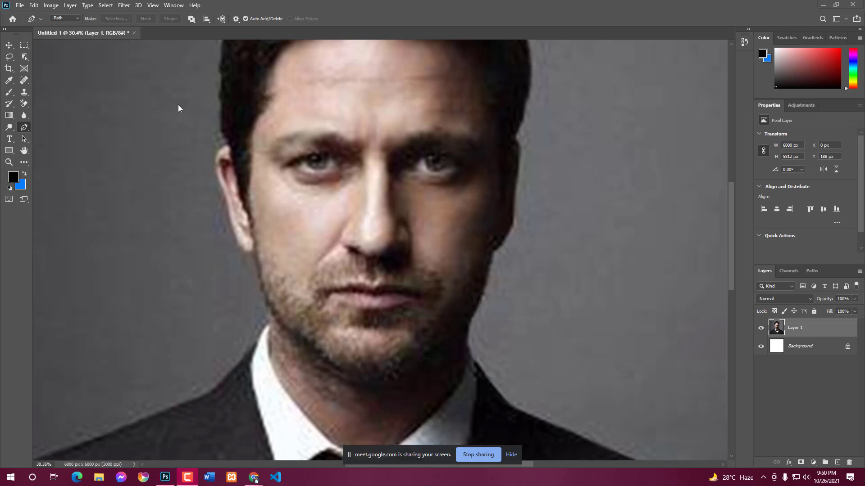
pyautogui.hscroll(5, 318, 214)
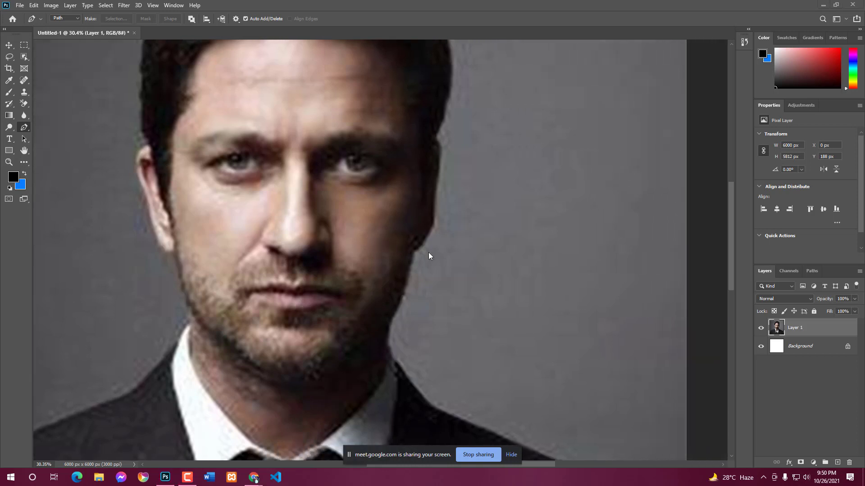
pyautogui.hscroll(2, 466, 261)
pyautogui.hscroll(2, 449, 350)
pyautogui.scroll(4, 449, 349)
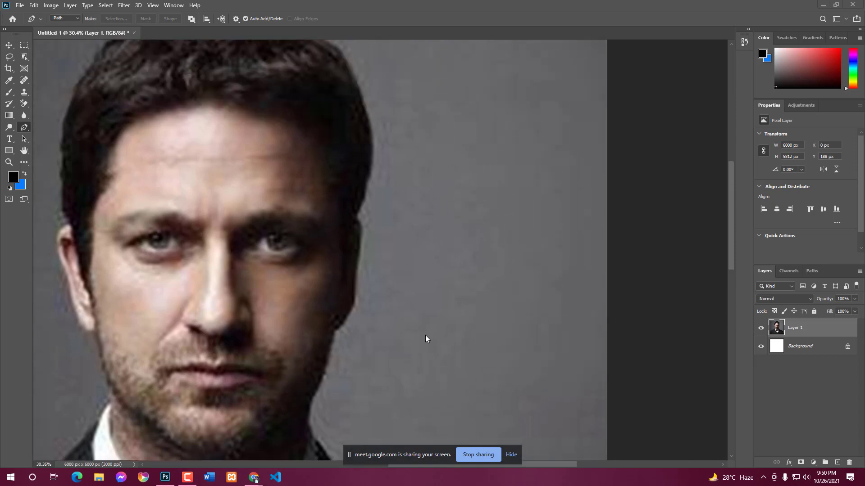
pyautogui.hscroll(2, 426, 338)
pyautogui.click(11, 45)
pyautogui.scroll(-7, 374, 163)
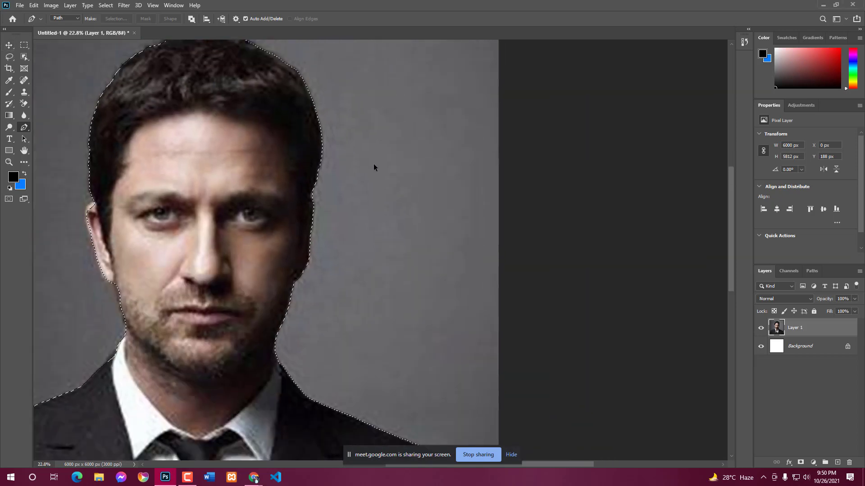
# - Expand the selection of the man by 1 pixel
pyautogui.scroll(4, 340, 244)
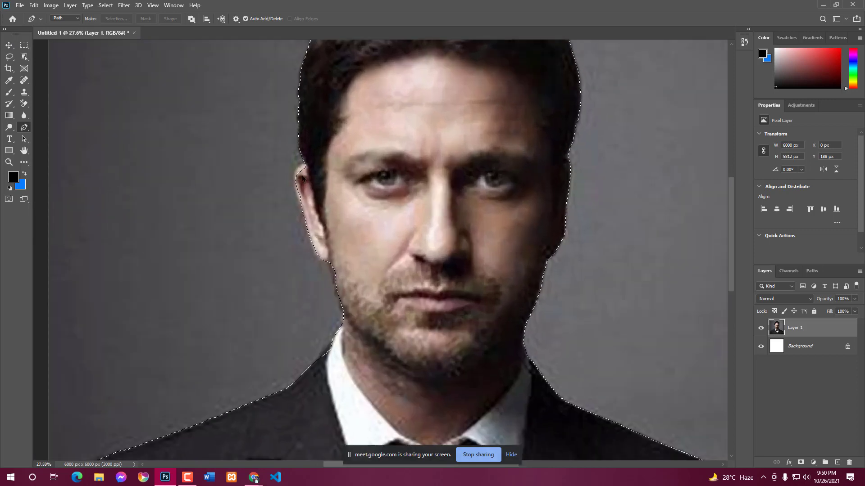
pyautogui.click(102, 5)
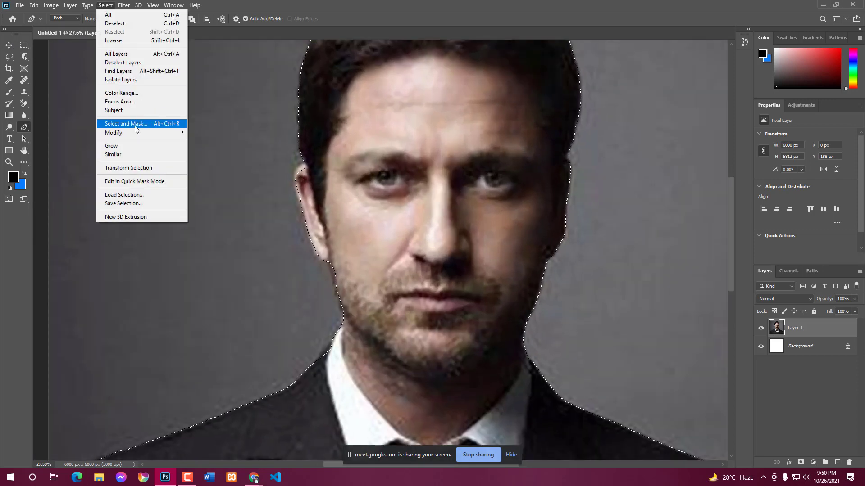
pyautogui.moveTo(137, 134)
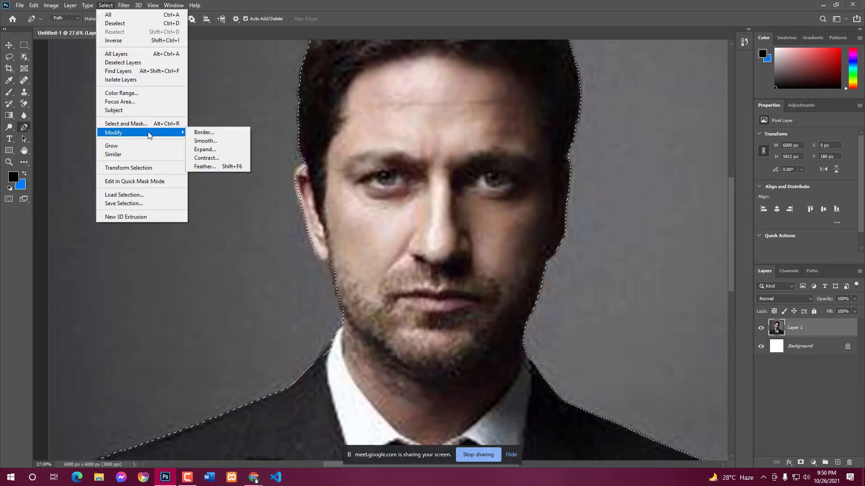
pyautogui.click(206, 149)
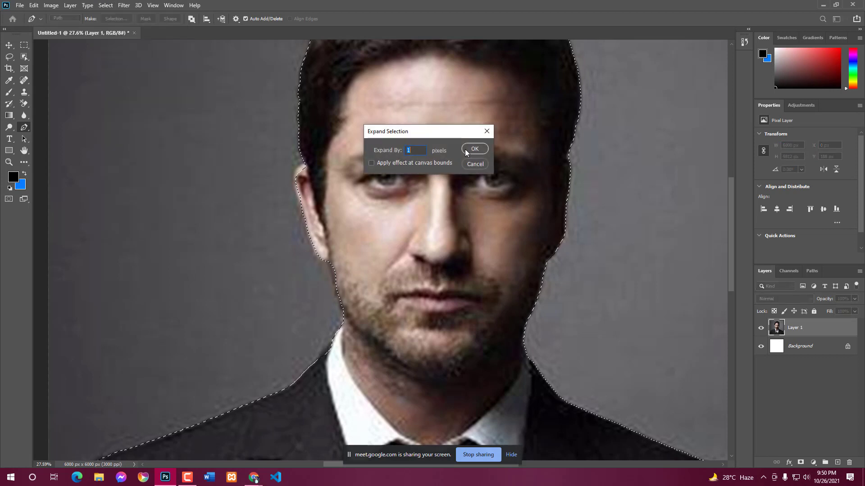
pyautogui.click(472, 148)
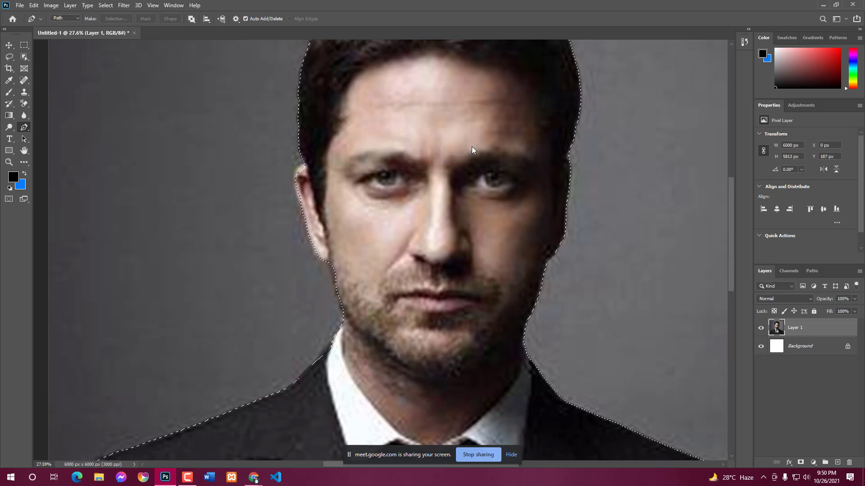
# - Expand the man's selection by a further 5 pixels, without applying the effect at canvas bounds
pyautogui.scroll(5, 284, 179)
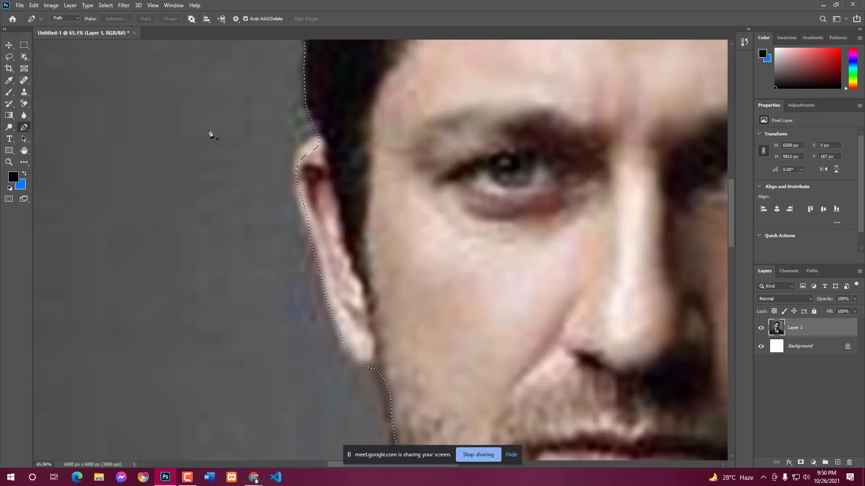
pyautogui.click(123, 5)
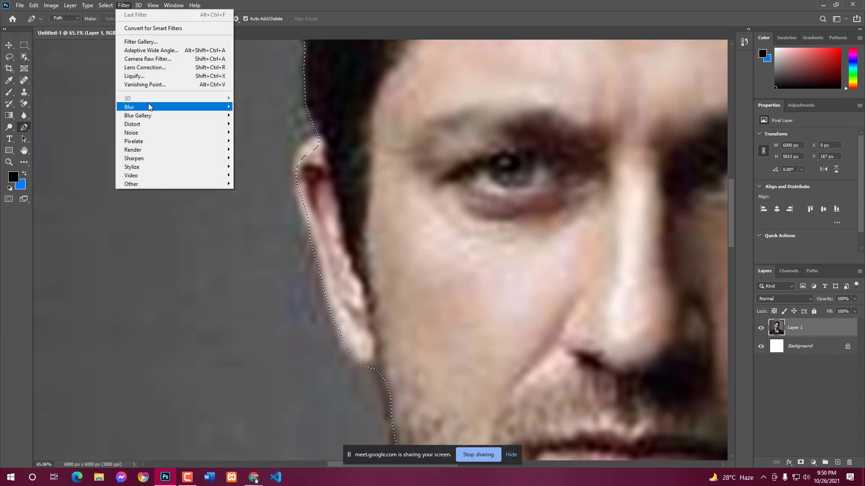
pyautogui.moveTo(105, 5)
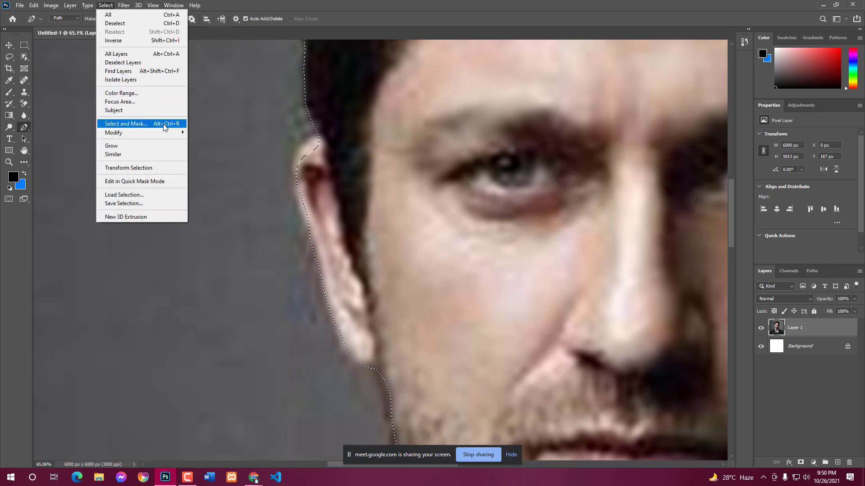
pyautogui.moveTo(174, 132)
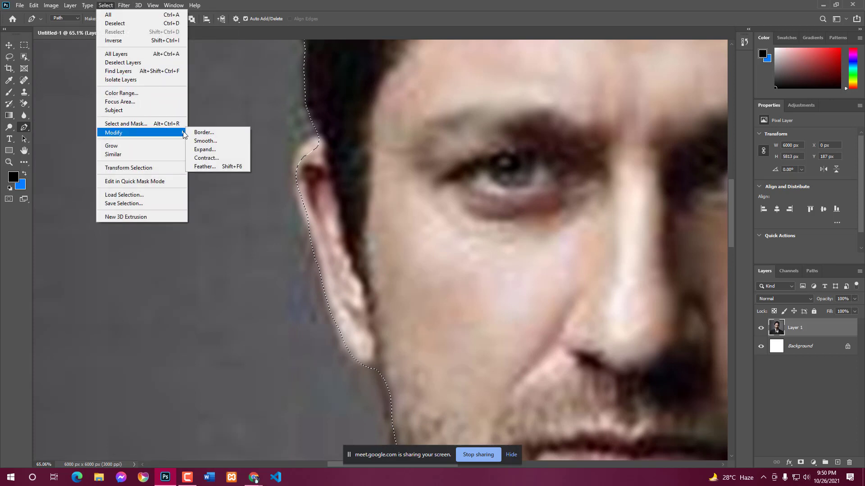
pyautogui.click(207, 151)
pyautogui.write('5')
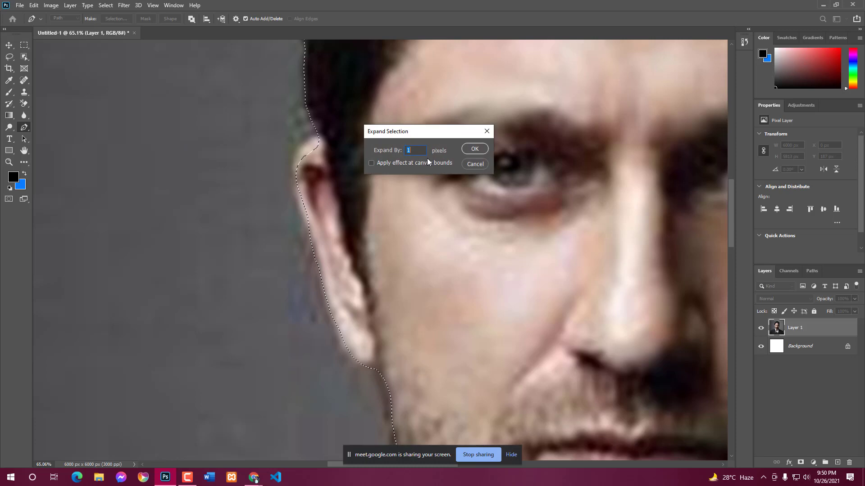
pyautogui.click(475, 149)
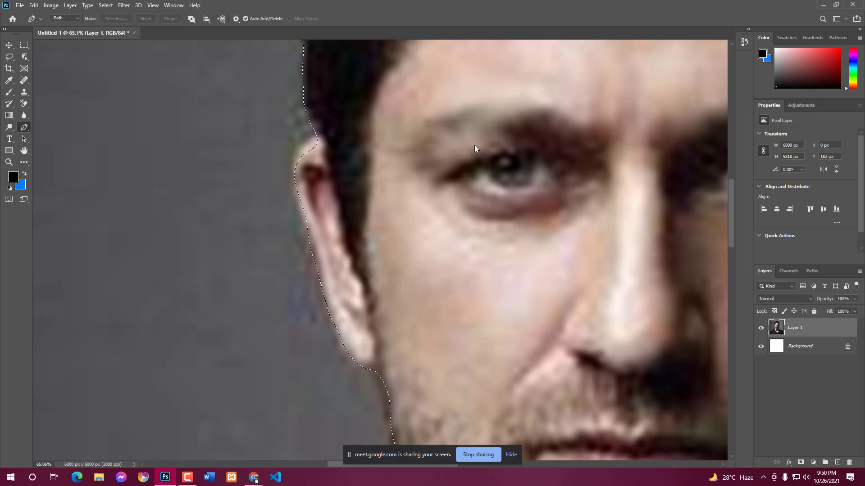
# - Expand the selection of the man by 50 pixels
pyautogui.scroll(-5, 407, 185)
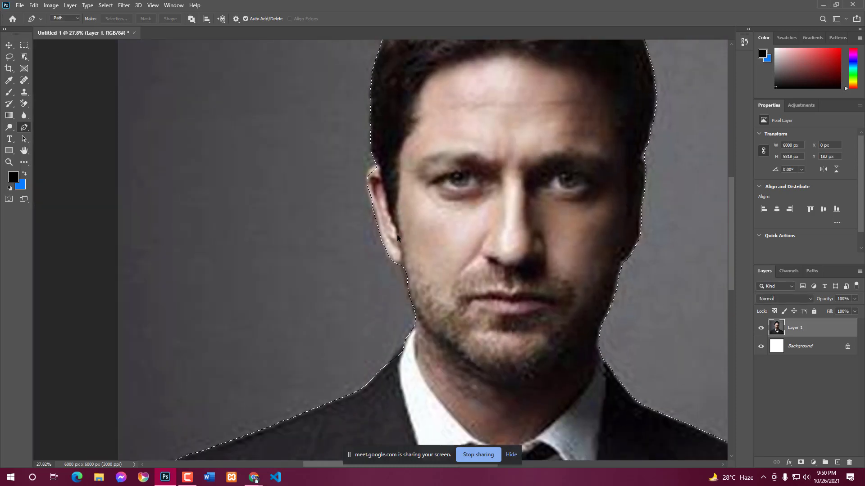
pyautogui.scroll(5, 402, 211)
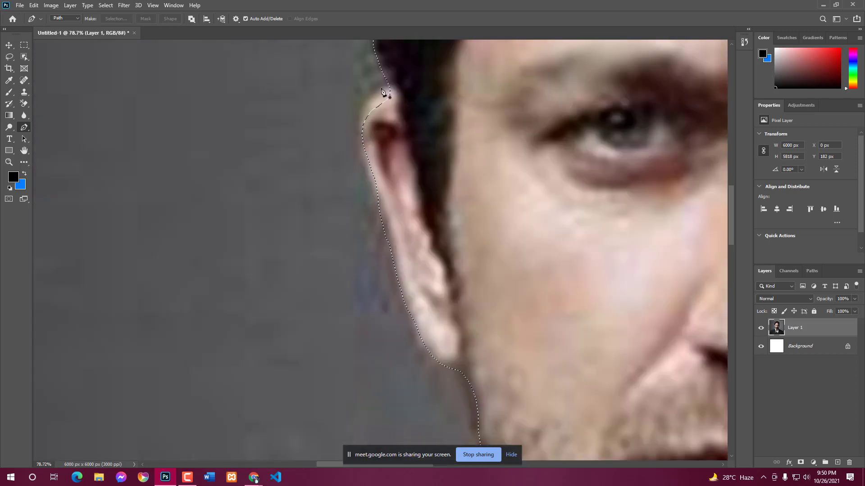
pyautogui.click(126, 7)
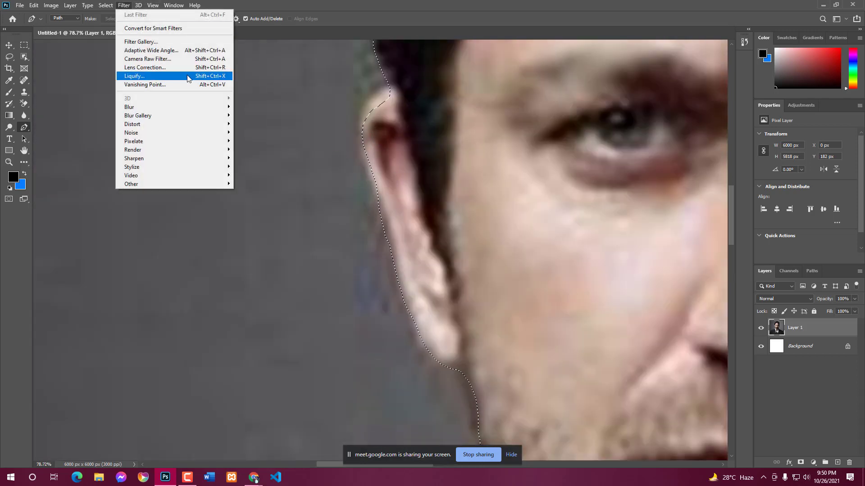
pyautogui.moveTo(106, 5)
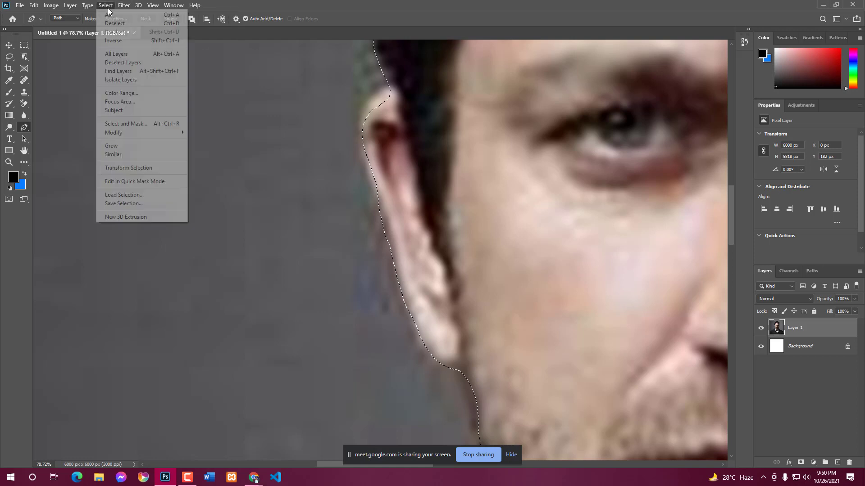
pyautogui.moveTo(152, 132)
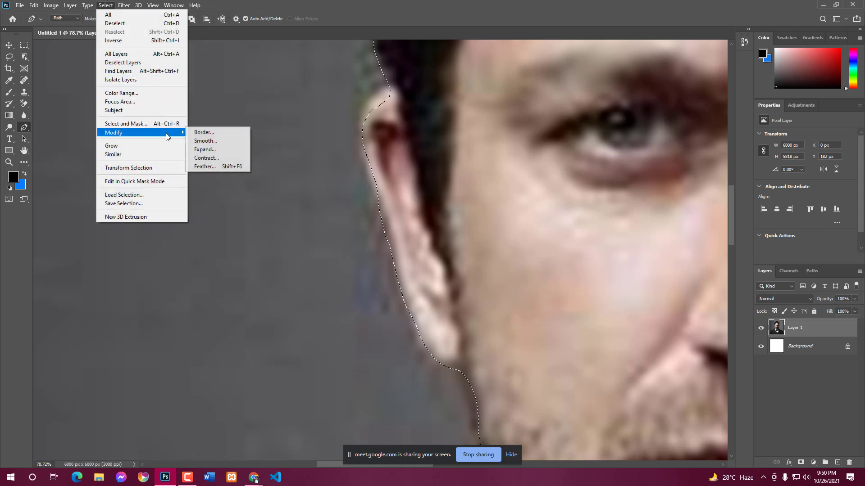
pyautogui.click(207, 149)
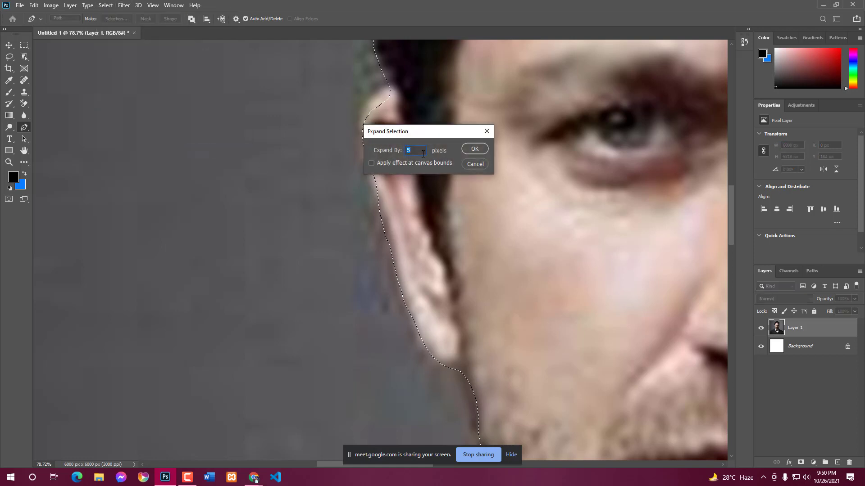
pyautogui.press('BackSpace')
pyautogui.write('50')
pyautogui.click(479, 151)
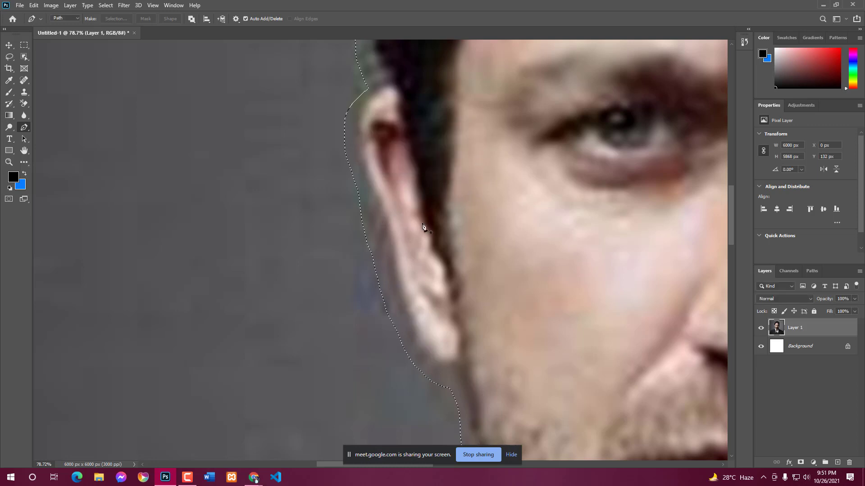
# - Examine the expanded selection outline along the man's hair, ear and jaw
pyautogui.scroll(-3, 356, 245)
pyautogui.scroll(-3, 356, 245)
pyautogui.scroll(2, 378, 274)
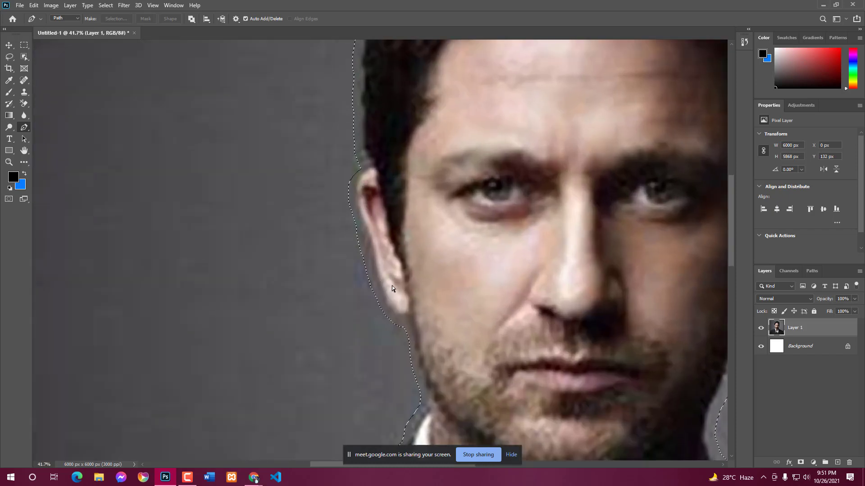
pyautogui.scroll(-2, 398, 282)
pyautogui.scroll(4, 365, 194)
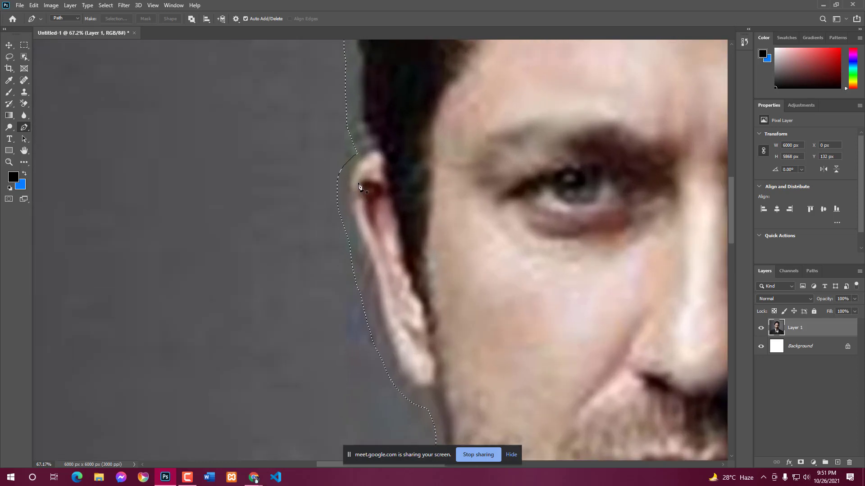
pyautogui.click(124, 5)
pyautogui.moveTo(111, 5)
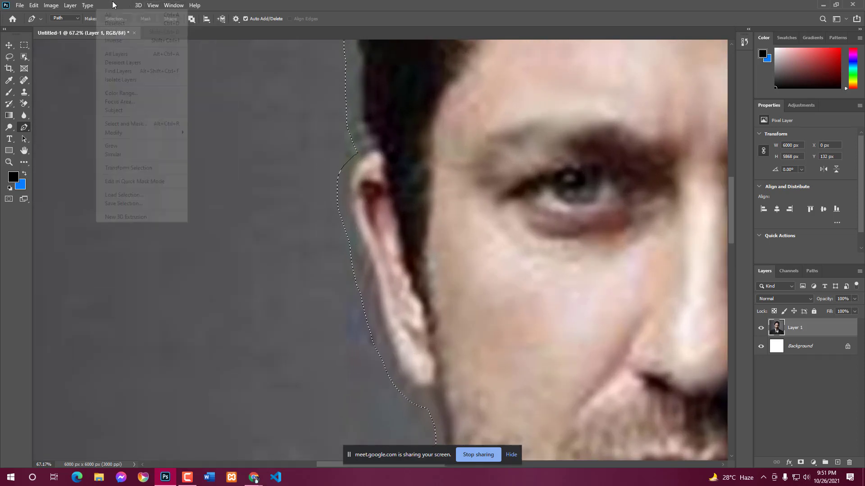
pyautogui.moveTo(139, 5)
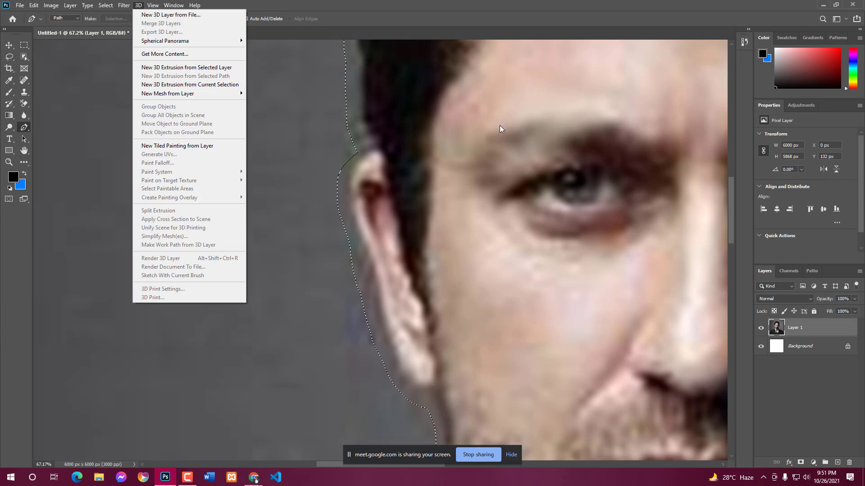
pyautogui.click(488, 131)
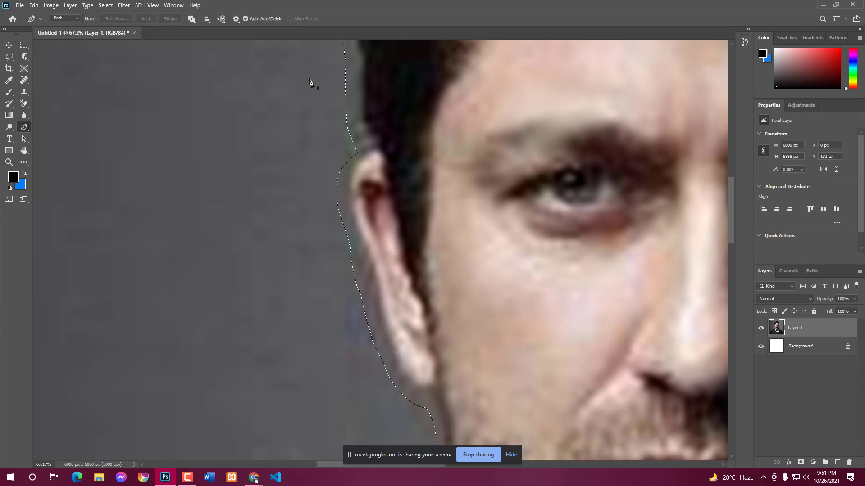
# - Contract the selection of the man by 50 pixels, without applying the effect at canvas bounds
pyautogui.click(124, 5)
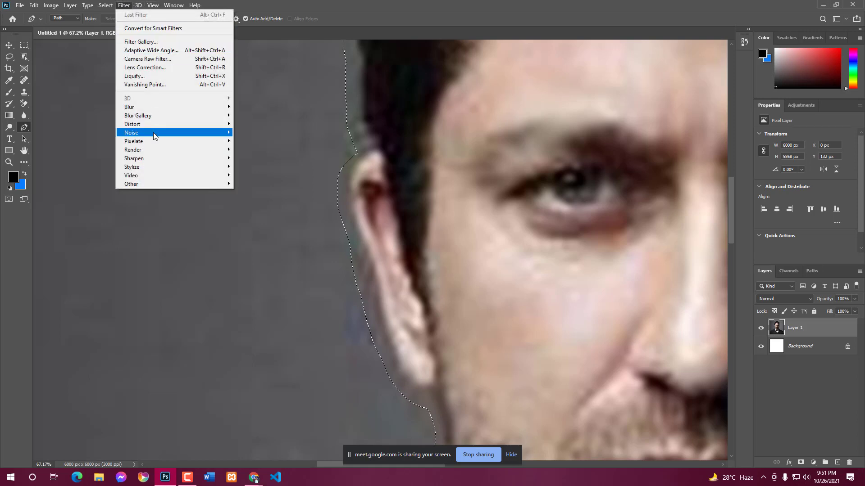
pyautogui.moveTo(105, 5)
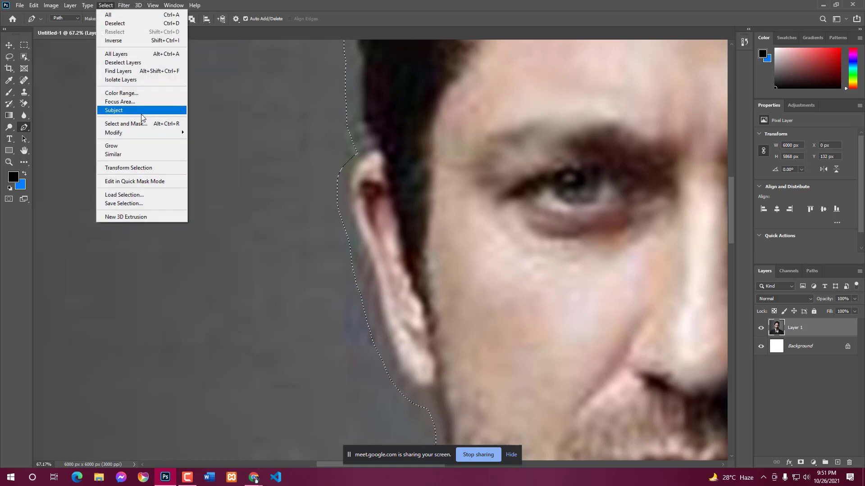
pyautogui.moveTo(163, 136)
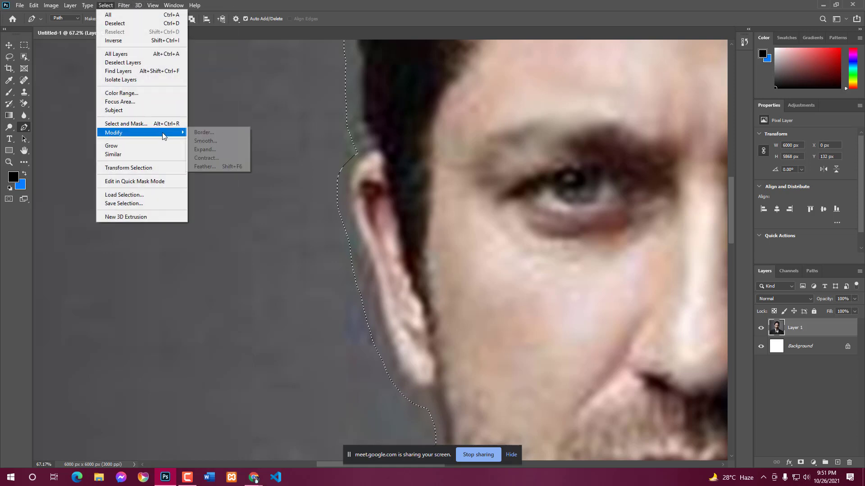
pyautogui.click(211, 159)
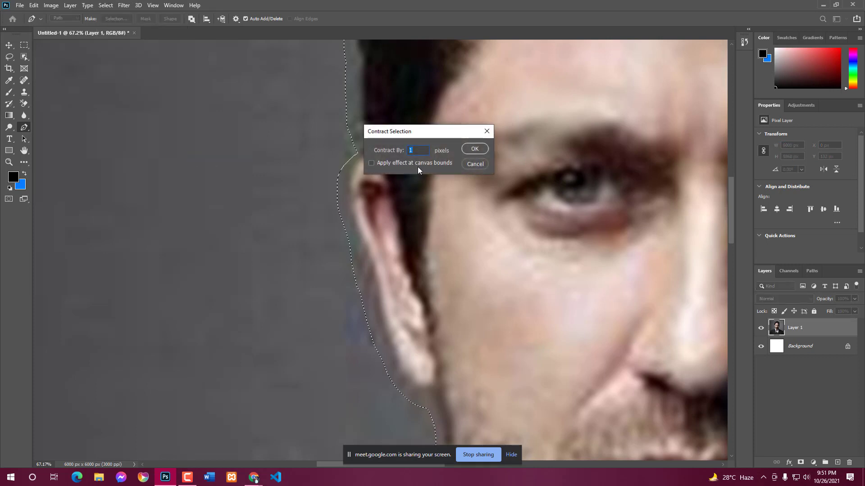
pyautogui.write('50')
pyautogui.click(471, 148)
# - Examine how the contracted selection outline follows the man's ear and the hair above it
pyautogui.scroll(-4, 477, 173)
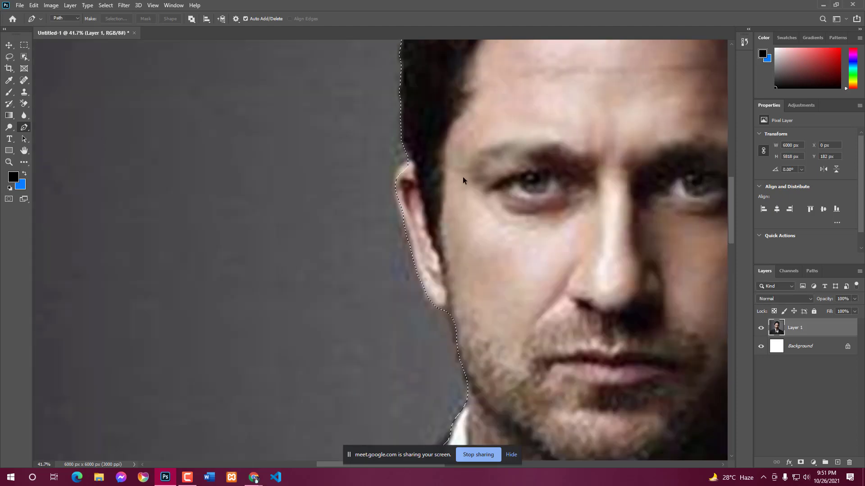
pyautogui.scroll(4, 427, 190)
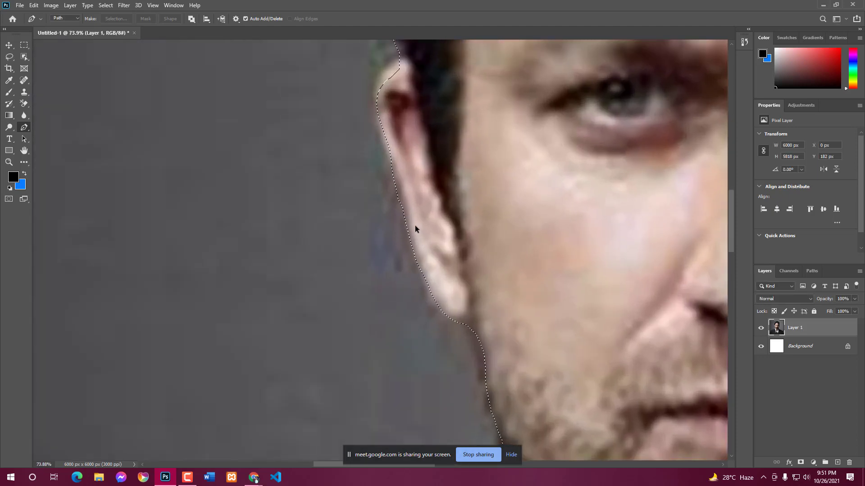
pyautogui.scroll(-3, 407, 218)
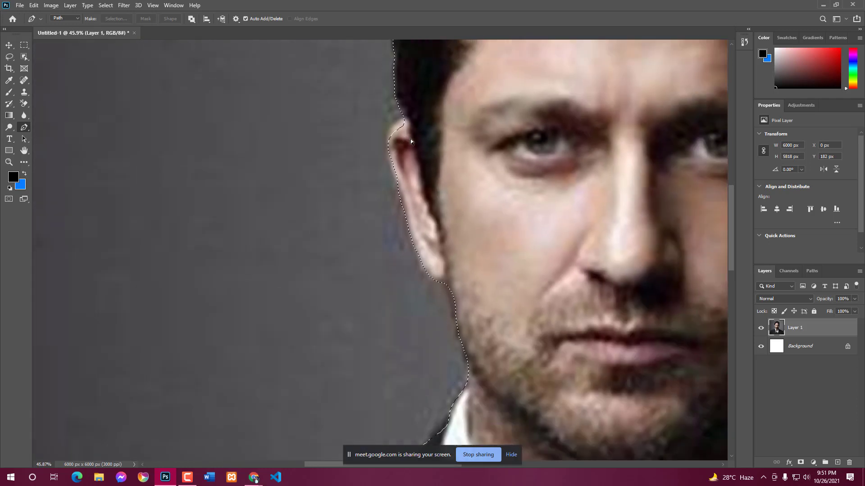
pyautogui.scroll(2, 406, 135)
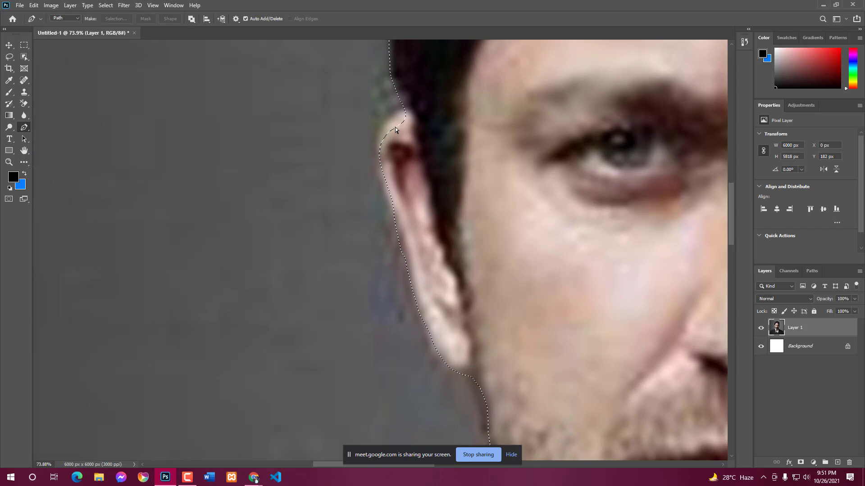
pyautogui.scroll(1, 395, 129)
pyautogui.scroll(-3, 396, 130)
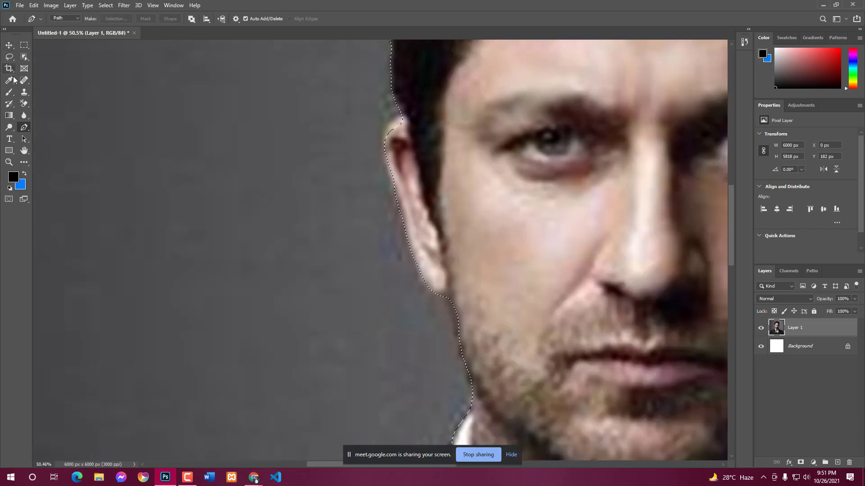
pyautogui.scroll(-1, 429, 143)
pyautogui.scroll(2, 429, 144)
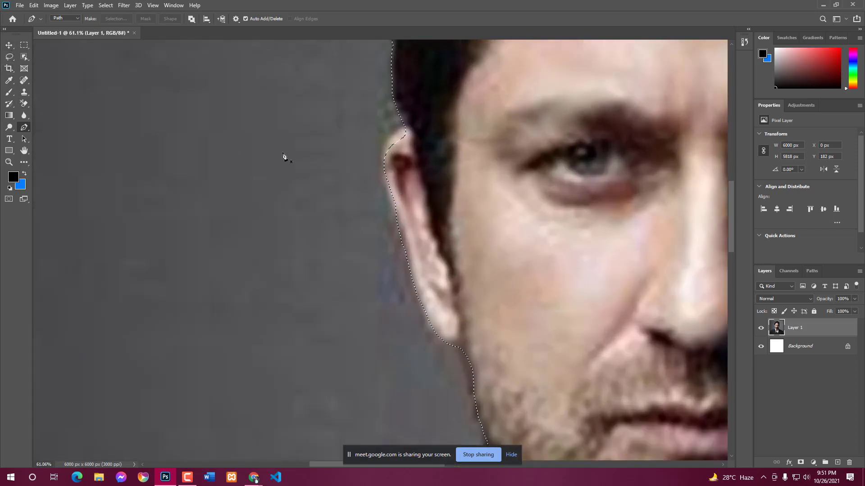
pyautogui.scroll(1, 409, 130)
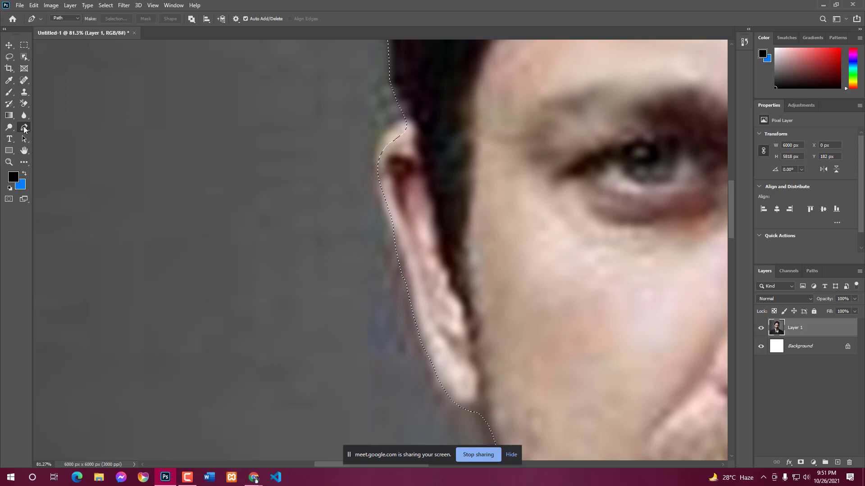
# - Try to subtract a small area at the top of the man's ear from the selection with the Lasso tool, and undo it
pyautogui.click(9, 56)
pyautogui.click(46, 57)
pyautogui.press('alt')
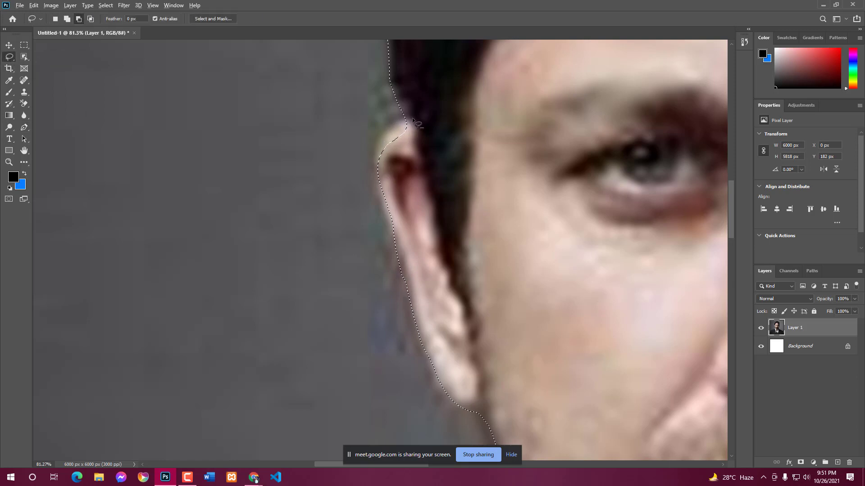
pyautogui.moveTo(415, 185); pyautogui.dragTo(429, 98)
pyautogui.scroll(-3, 415, 169)
pyautogui.hotkey('ctrl', 'z')
# - Add the cut-off upper edge of the man's ear to the selection with a freehand Lasso loop
pyautogui.press('shift')
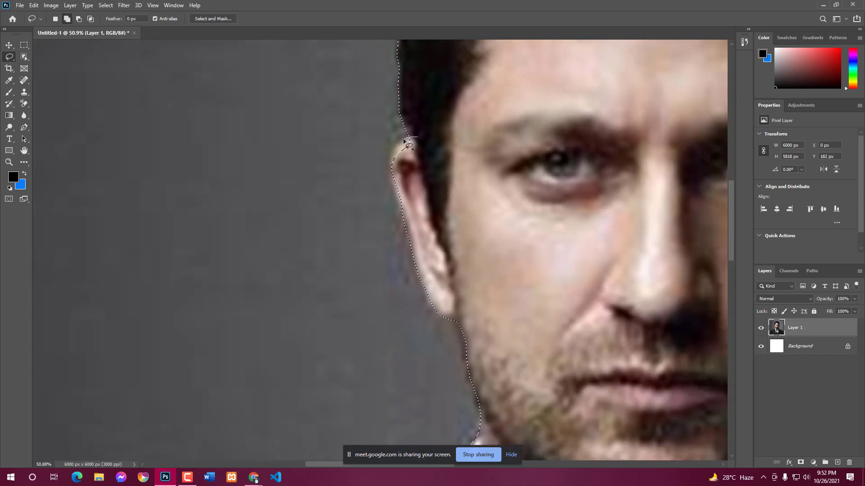
pyautogui.scroll(-3, 428, 180)
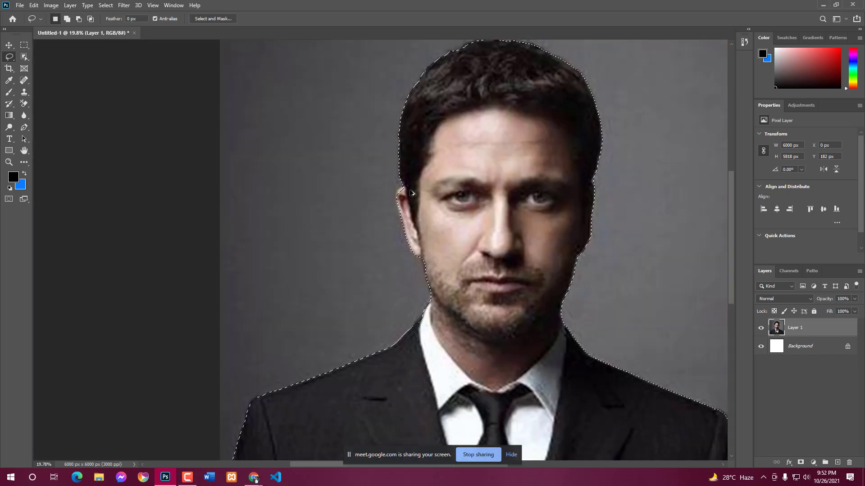
pyautogui.scroll(1, 392, 158)
pyautogui.press('alt')
pyautogui.scroll(1, 370, 198)
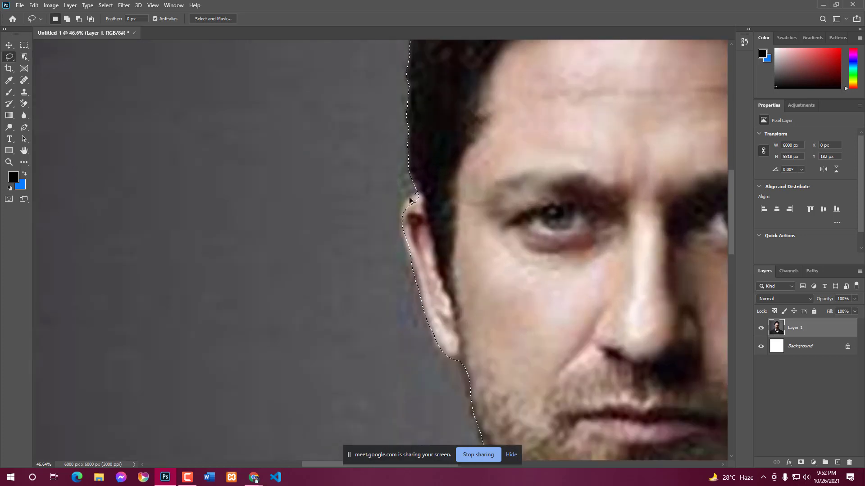
pyautogui.scroll(1, 427, 205)
pyautogui.press('shift')
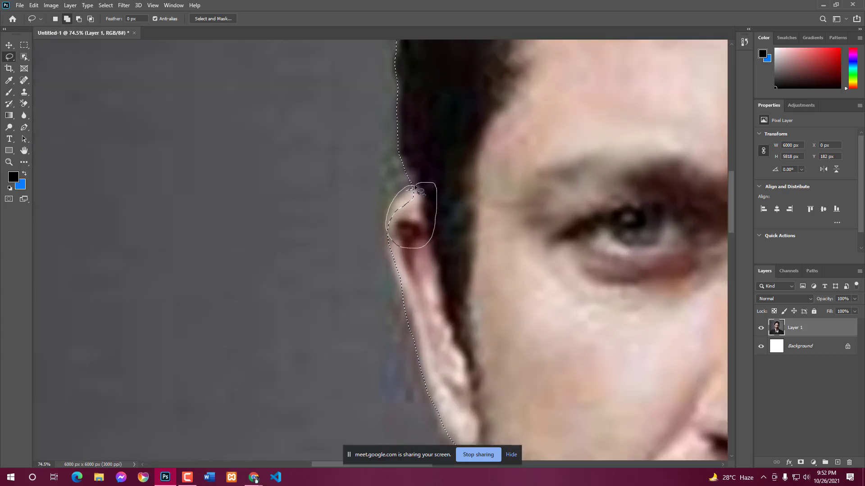
pyautogui.scroll(-3, 412, 232)
pyautogui.scroll(1, 454, 237)
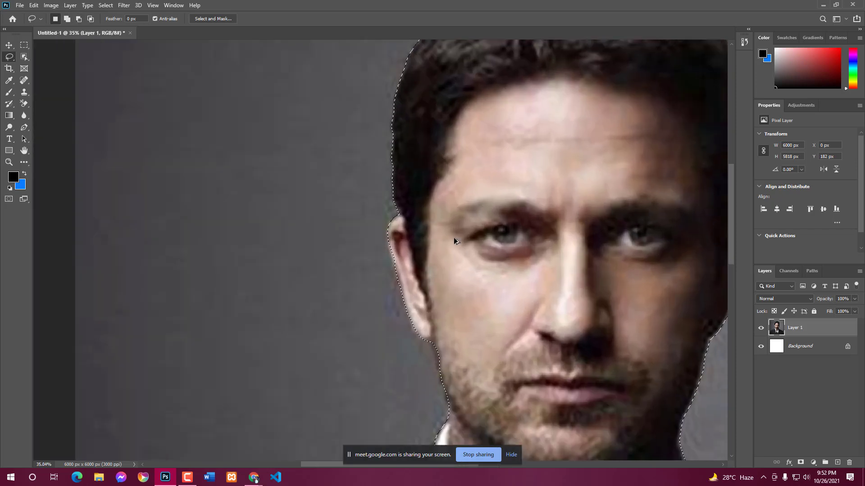
# - Check the corrected selection outline around the man's head, collar and shoulders
pyautogui.scroll(-1, 357, 258)
pyautogui.scroll(-1, 412, 304)
pyautogui.scroll(1, 415, 368)
pyautogui.scroll(-1, 416, 369)
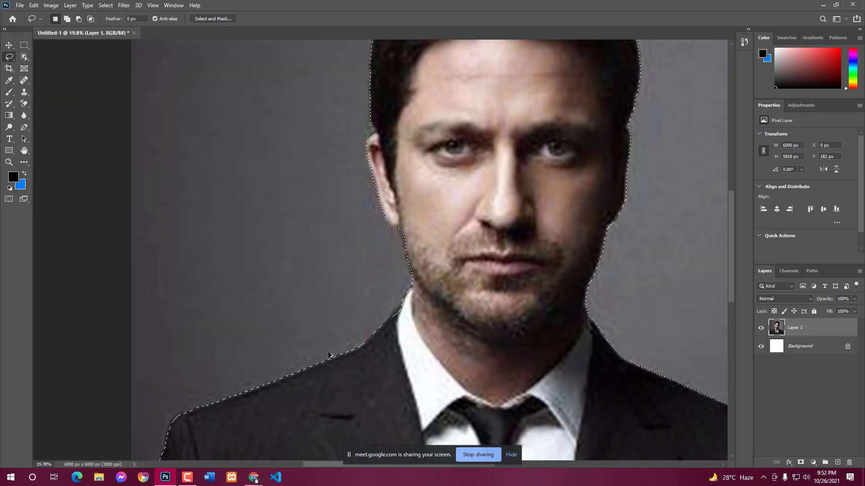
pyautogui.press('shift')
pyautogui.scroll(1, 522, 147)
pyautogui.scroll(-2, 399, 272)
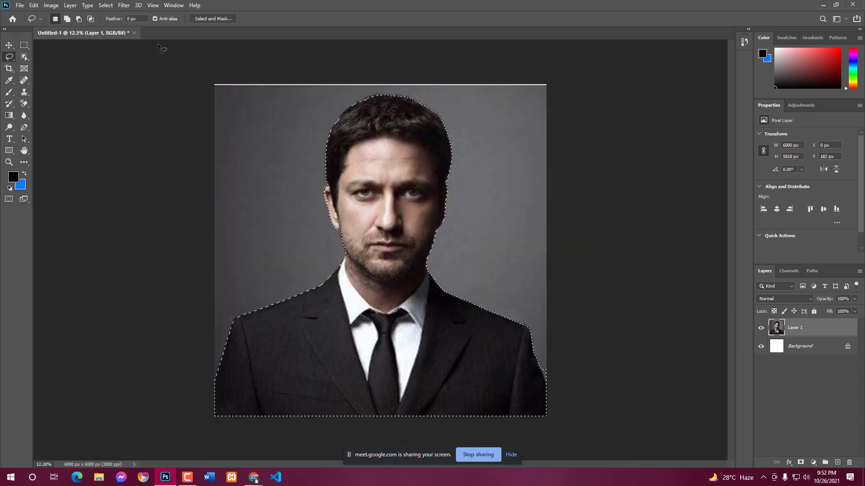
pyautogui.click(123, 5)
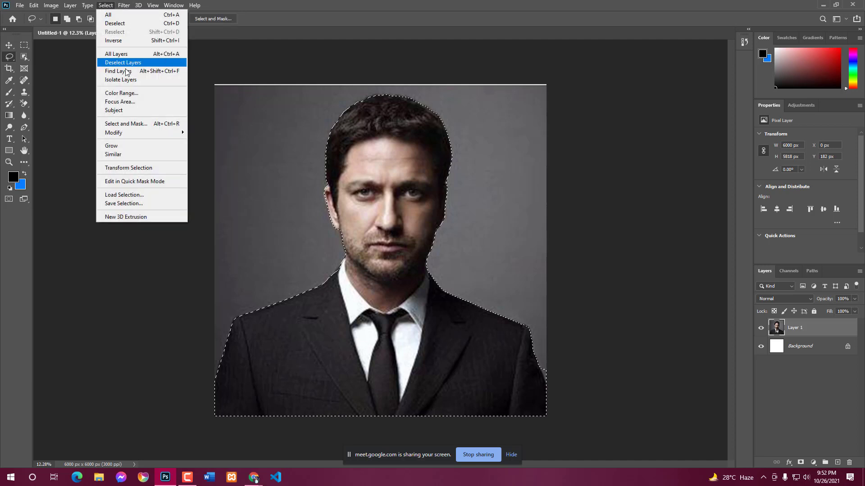
pyautogui.click(105, 6)
pyautogui.click(104, 5)
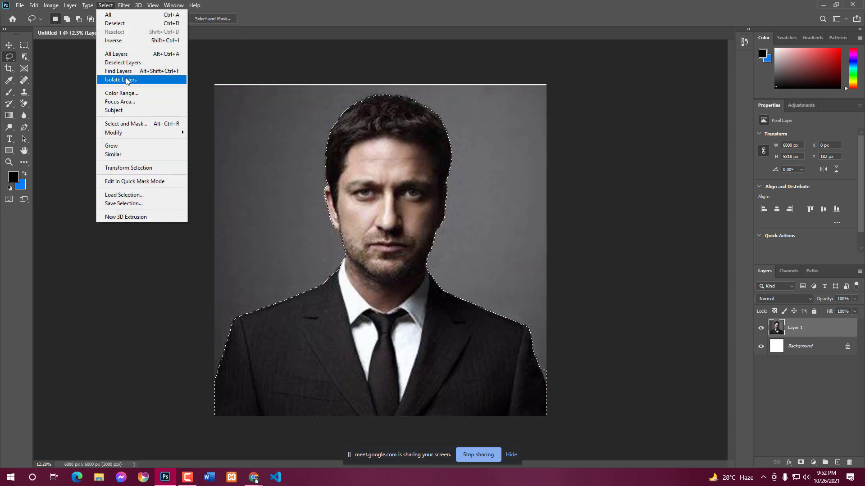
pyautogui.moveTo(81, 5)
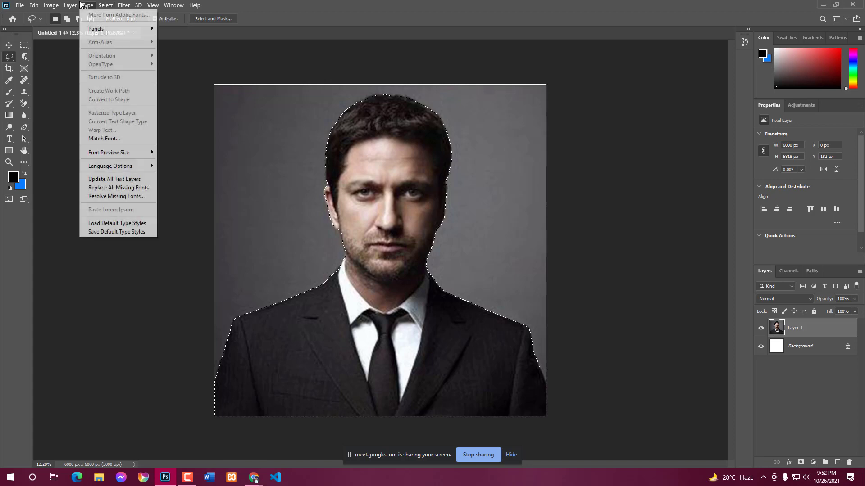
pyautogui.click(296, 85)
pyautogui.scroll(3, 385, 128)
pyautogui.scroll(-2, 465, 193)
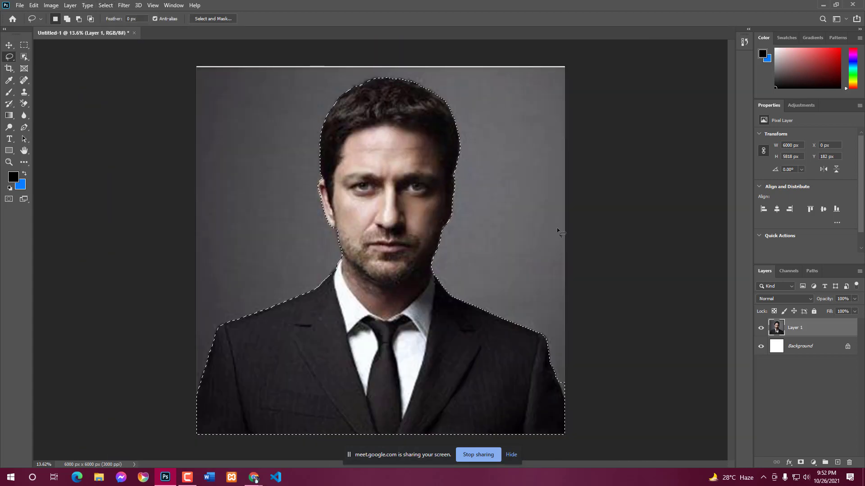
# - Invert the selection and delete the grey background around the man
pyautogui.hotkey('ctrl', 'shift', 'i')
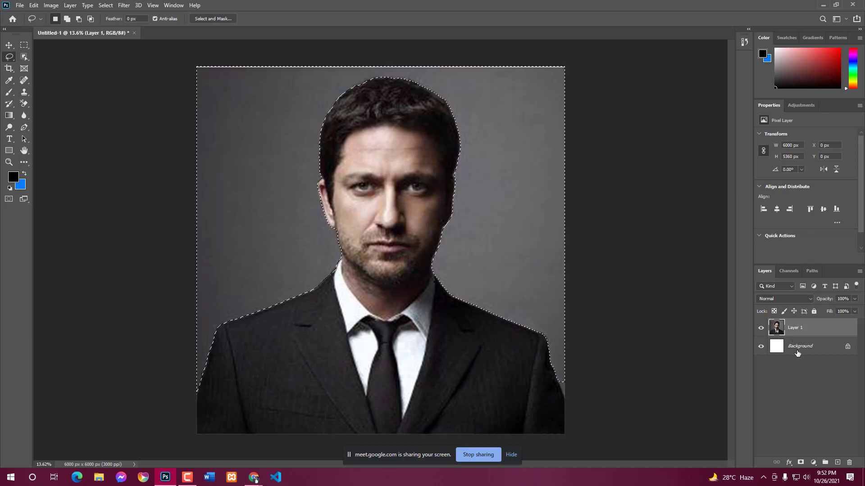
pyautogui.press('Delete')
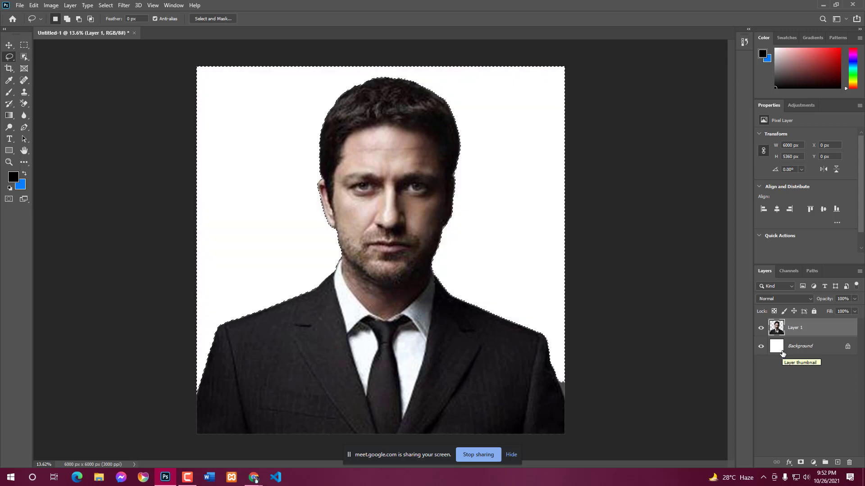
pyautogui.hotkey('ctrl', 'd')
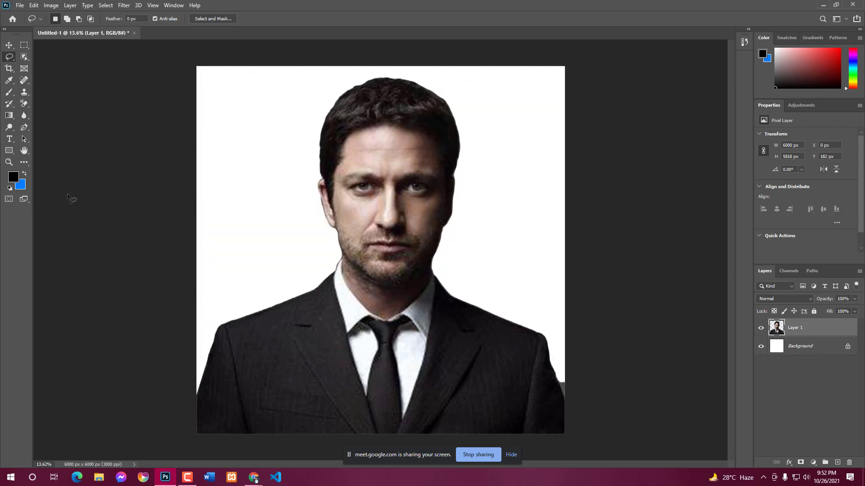
# - Restore the selection around the man, fill it with the blue background color and deselect
pyautogui.hotkey('ctrl', 'z')
pyautogui.hotkey('ctrl', 'z')
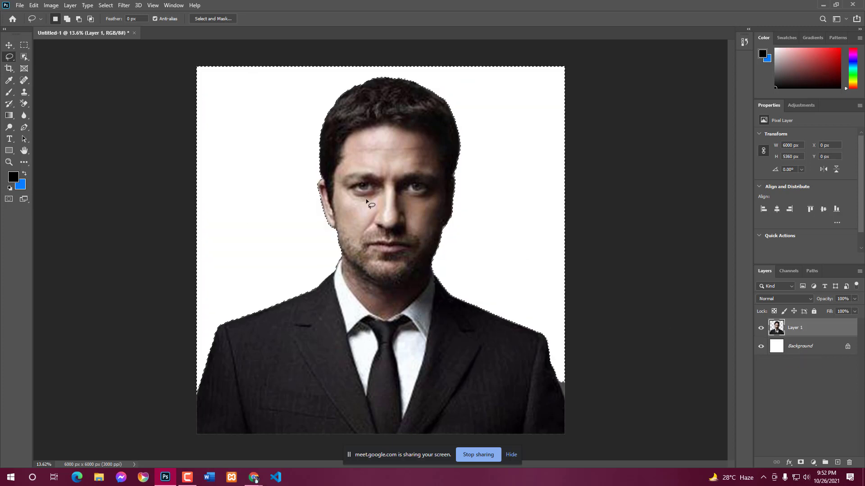
pyautogui.hotkey('ctrl', 'BackSpace')
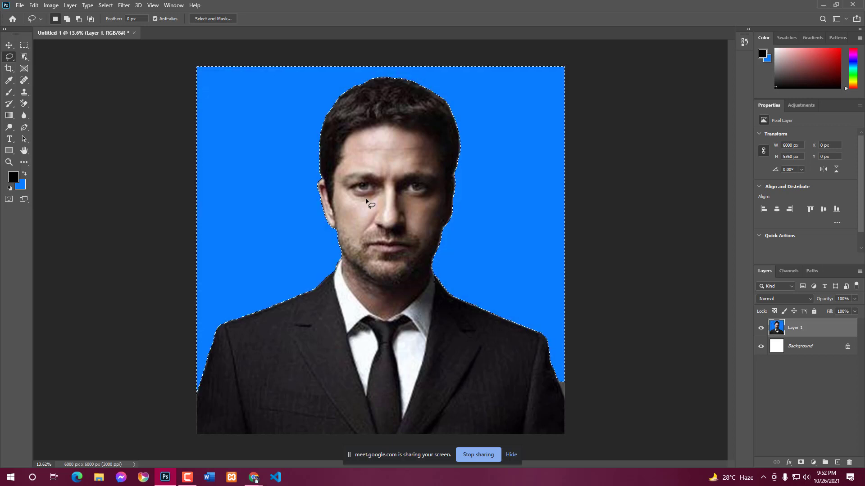
pyautogui.hotkey('ctrl', 'd')
pyautogui.scroll(1, 404, 156)
pyautogui.scroll(-5, 399, 181)
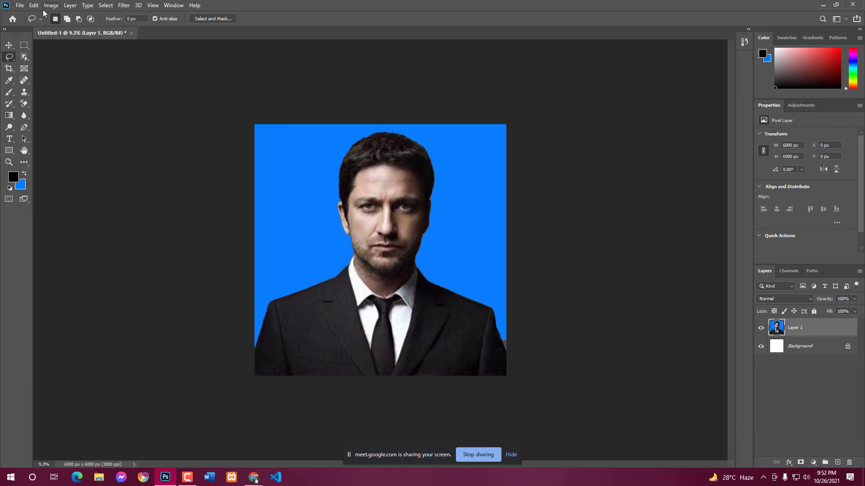
# - Darken the light highlights in the man's hair using the Burn tool with a 250 px brush, Midtones range and 50% exposure
pyautogui.scroll(3, 44, 11)
pyautogui.scroll(4, 215, 143)
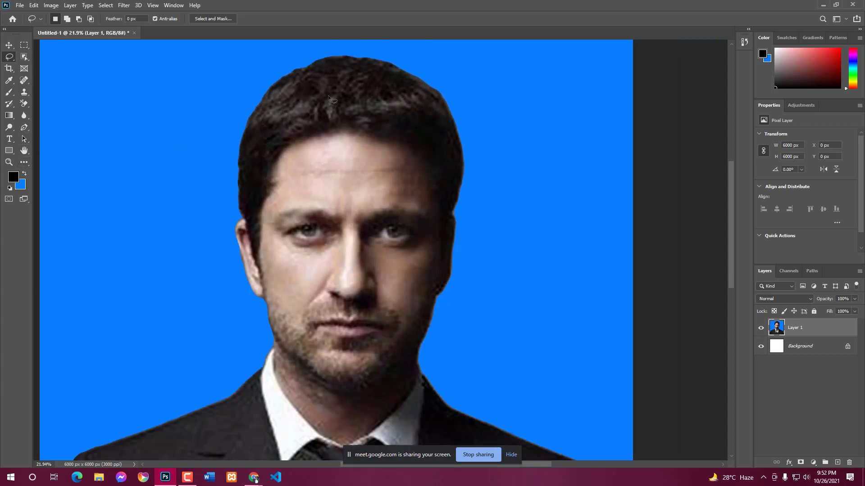
pyautogui.click(8, 117)
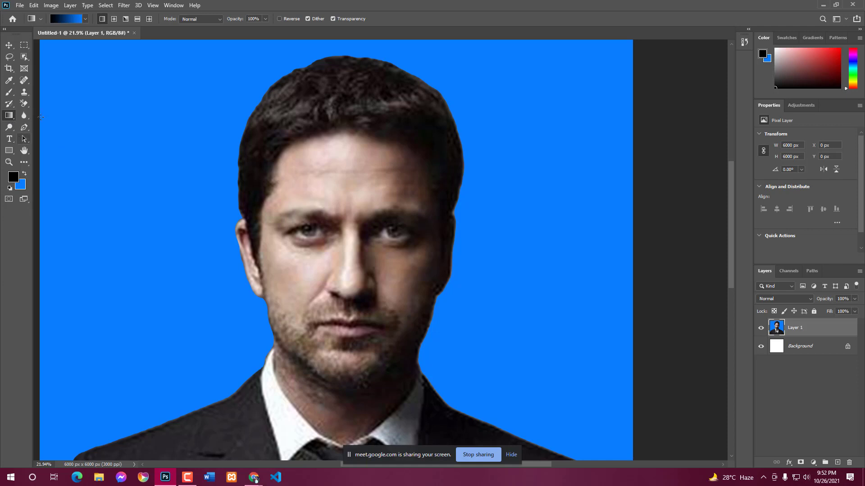
pyautogui.click(13, 130)
pyautogui.click(32, 136)
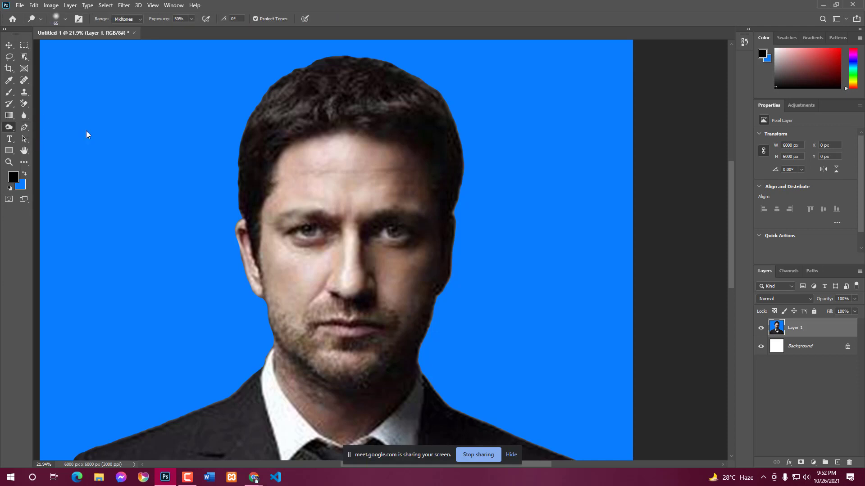
pyautogui.scroll(2, 293, 91)
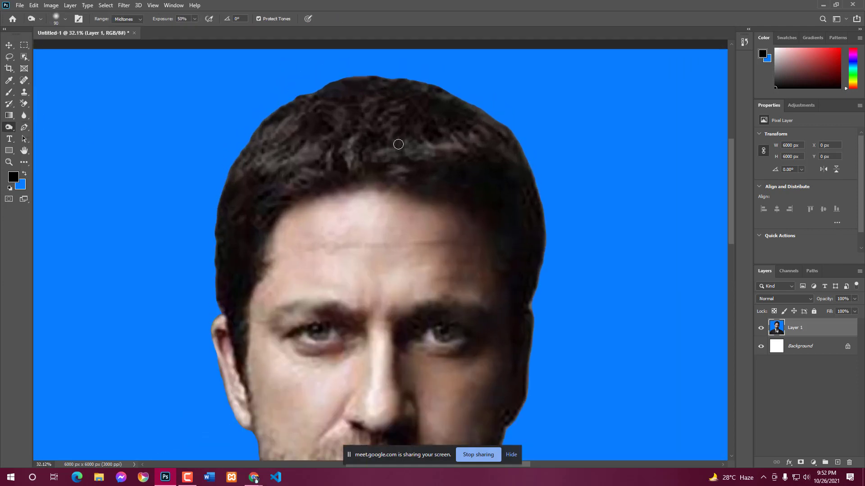
pyautogui.press(']')
pyautogui.press(']')
pyautogui.press(']')
pyautogui.press(']')
pyautogui.press(']')
pyautogui.press(']')
pyautogui.press(']')
pyautogui.press(']')
pyautogui.press(']')
pyautogui.moveTo(360, 142)
pyautogui.mouseDown()
pyautogui.moveTo(361, 151)
pyautogui.moveTo(290, 127)
pyautogui.moveTo(246, 161)
pyautogui.moveTo(252, 174)
pyautogui.mouseUp()
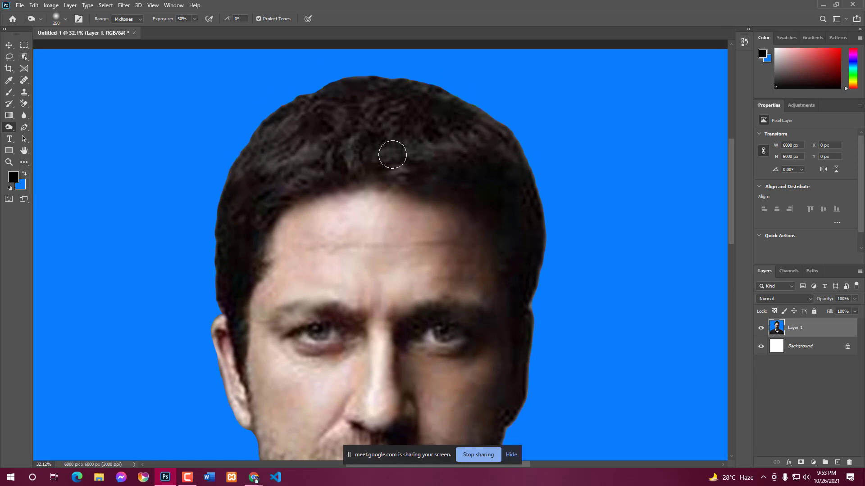
# - Try to darken the edge of the hair on the shadowed side of the head with the Burn tool, and undo it
pyautogui.scroll(-1, 287, 174)
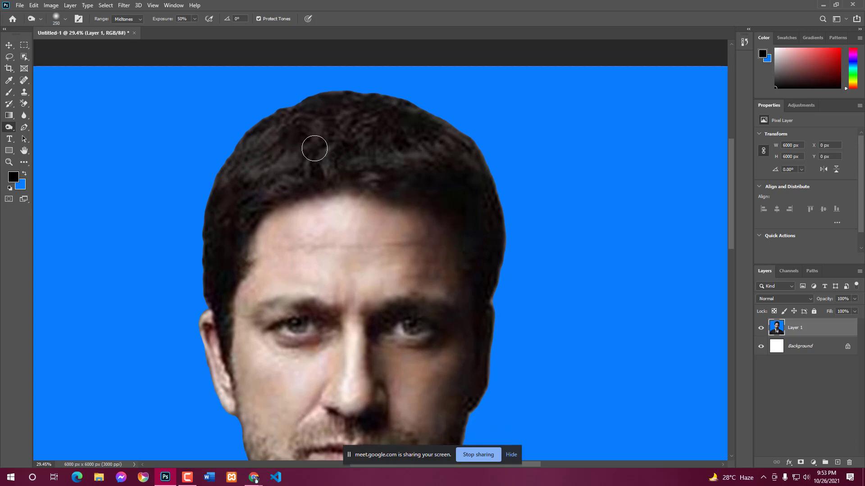
pyautogui.hscroll(2, 342, 144)
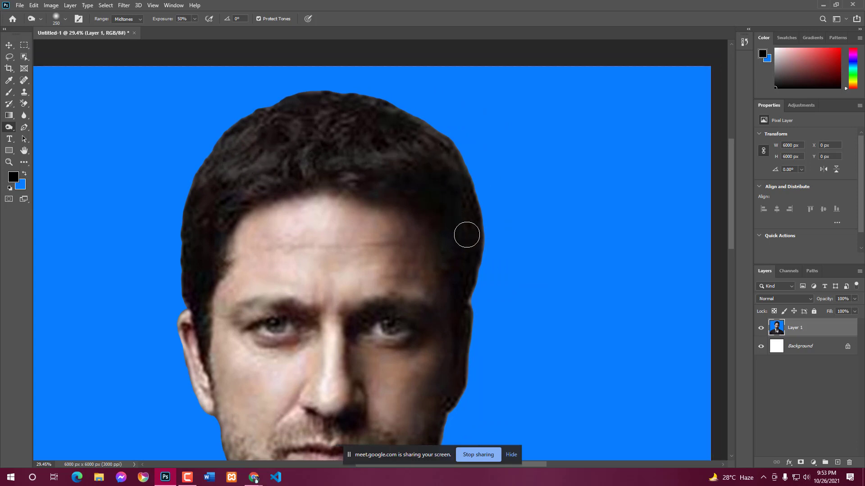
pyautogui.moveTo(388, 115); pyautogui.dragTo(465, 183)
pyautogui.hotkey('ctrl', 'z')
pyautogui.scroll(-1, 347, 158)
pyautogui.scroll(-8, 347, 158)
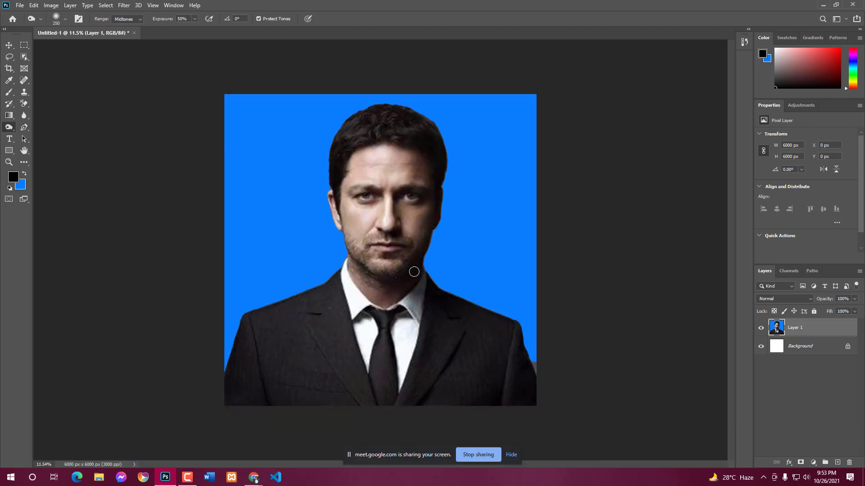
# - Apply a Brightness/Contrast adjustment to the portrait layer with brightness -26 and contrast -16
pyautogui.scroll(5, 411, 270)
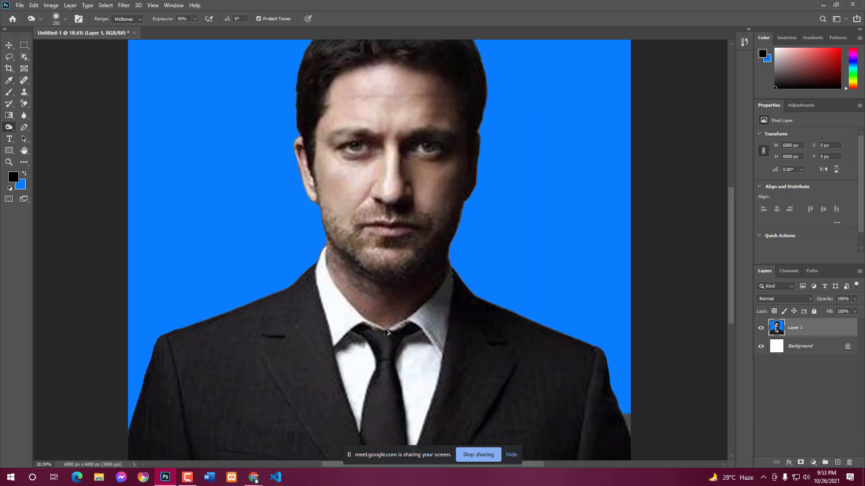
pyautogui.click(55, 5)
pyautogui.moveTo(81, 30)
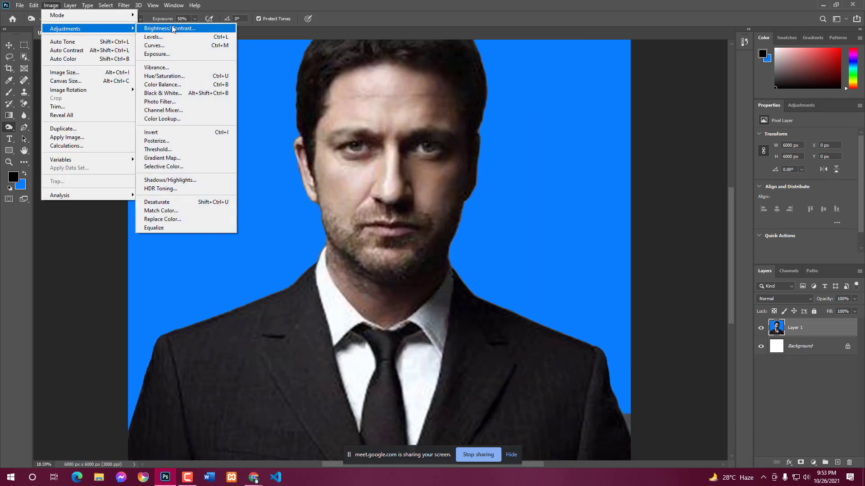
pyautogui.click(146, 30)
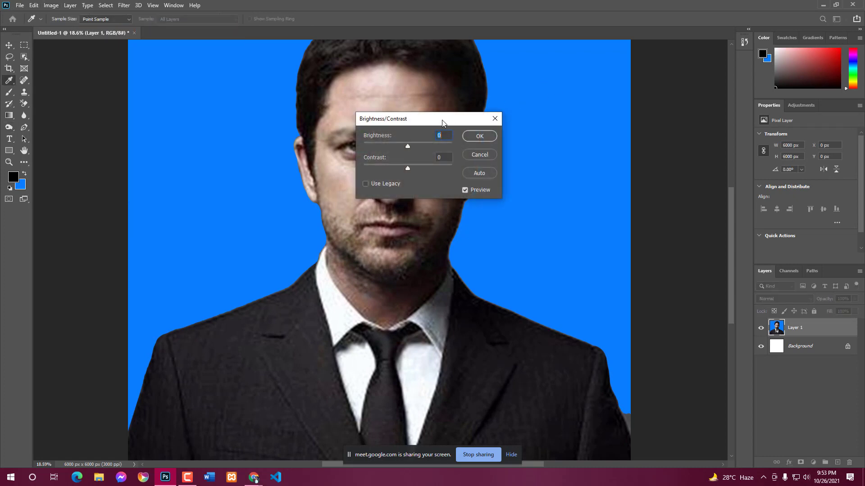
pyautogui.moveTo(443, 118); pyautogui.dragTo(572, 115)
pyautogui.moveTo(537, 143); pyautogui.dragTo(524, 164)
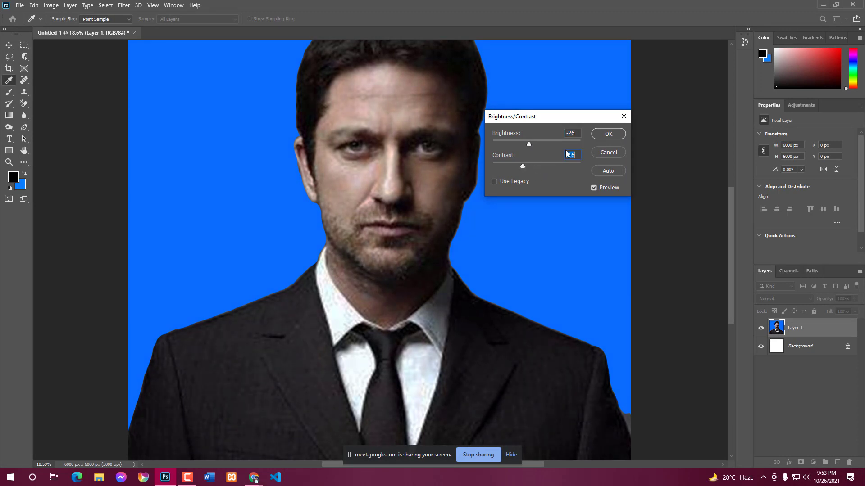
pyautogui.click(608, 134)
pyautogui.press('o')
# - Try to brighten the portrait layer by raising the midtones of the RGB curve in a Curves adjustment, and cancel it
pyautogui.click(51, 6)
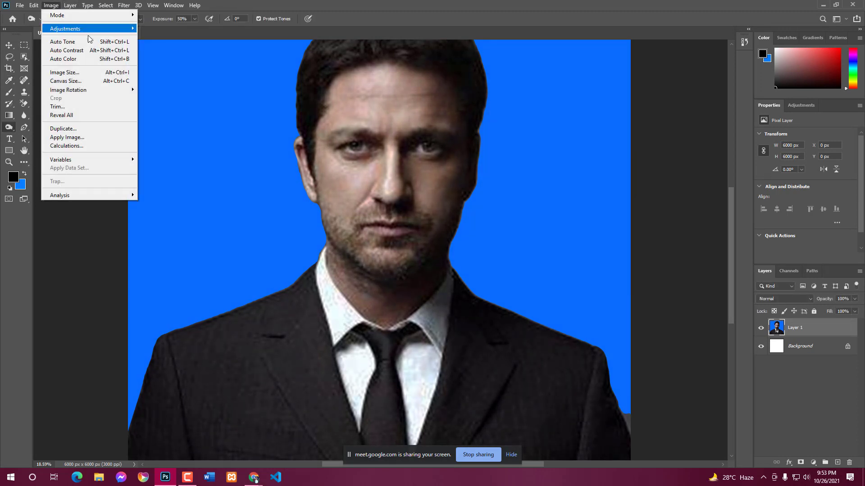
pyautogui.moveTo(97, 32)
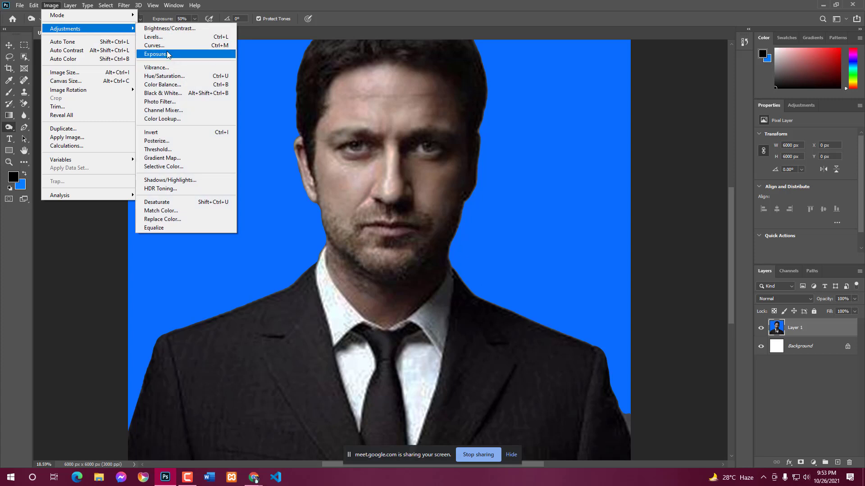
pyautogui.click(163, 46)
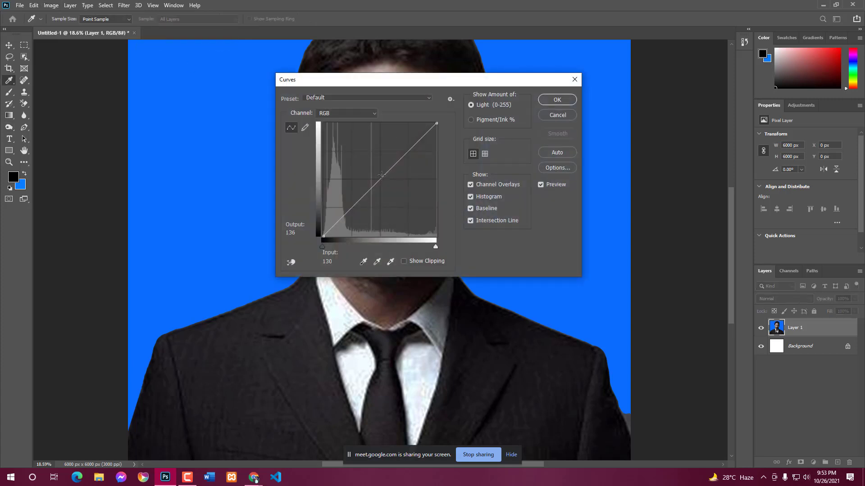
pyautogui.moveTo(380, 179); pyautogui.dragTo(377, 170)
pyautogui.moveTo(370, 81); pyautogui.dragTo(641, 87)
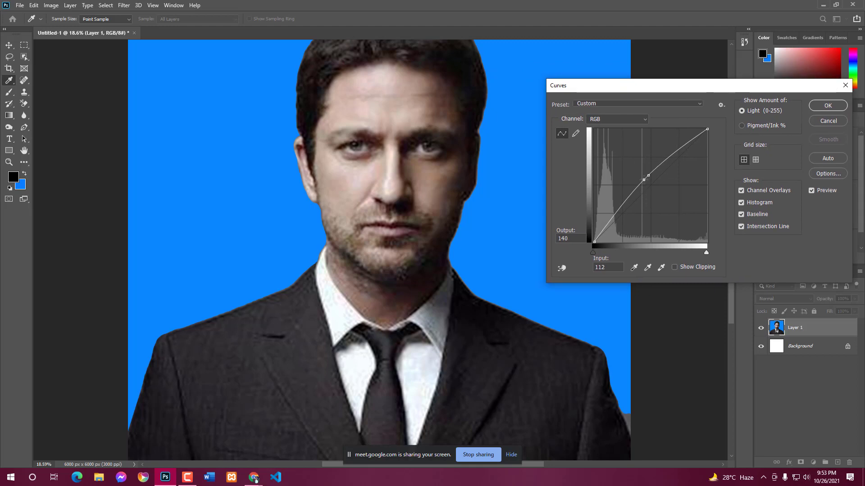
pyautogui.moveTo(641, 188); pyautogui.dragTo(640, 177)
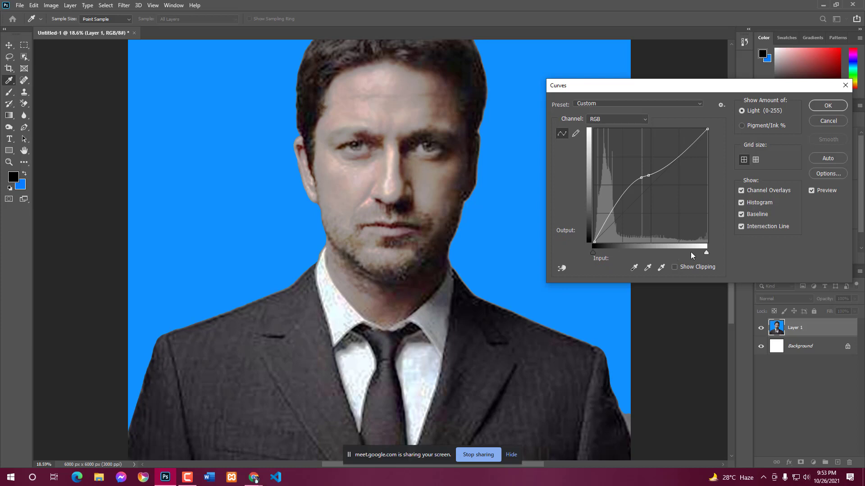
pyautogui.click(827, 121)
pyautogui.scroll(-2, 396, 198)
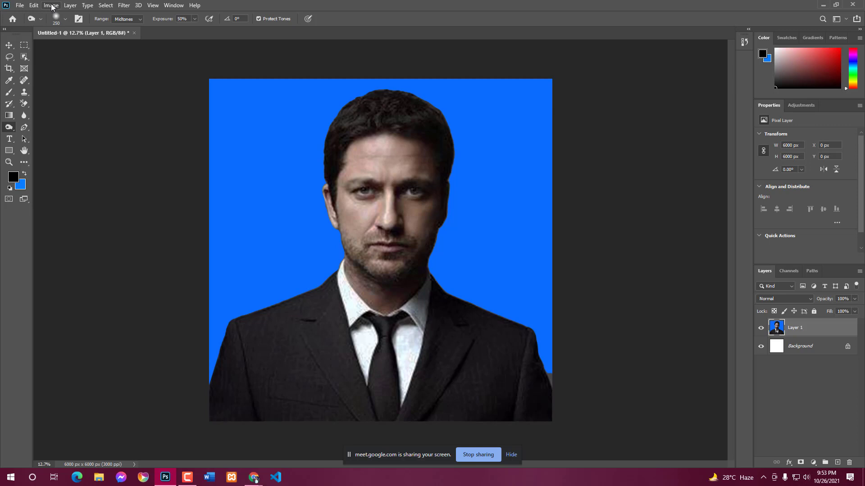
pyautogui.click(188, 477)
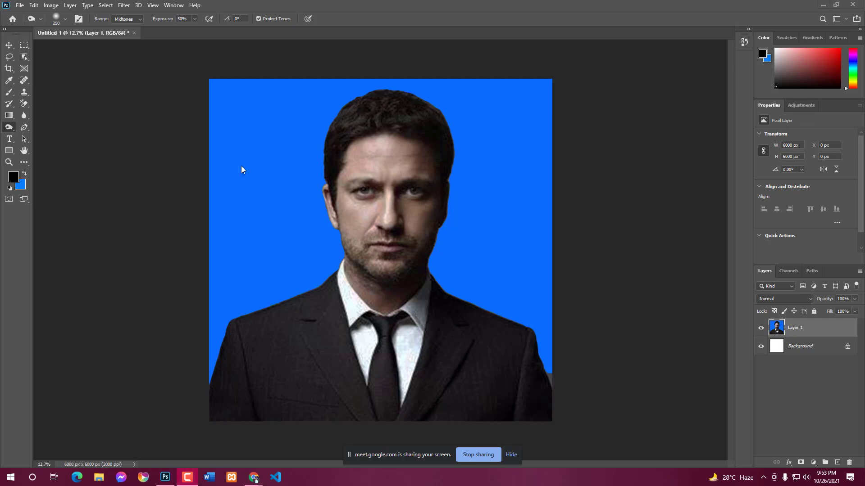